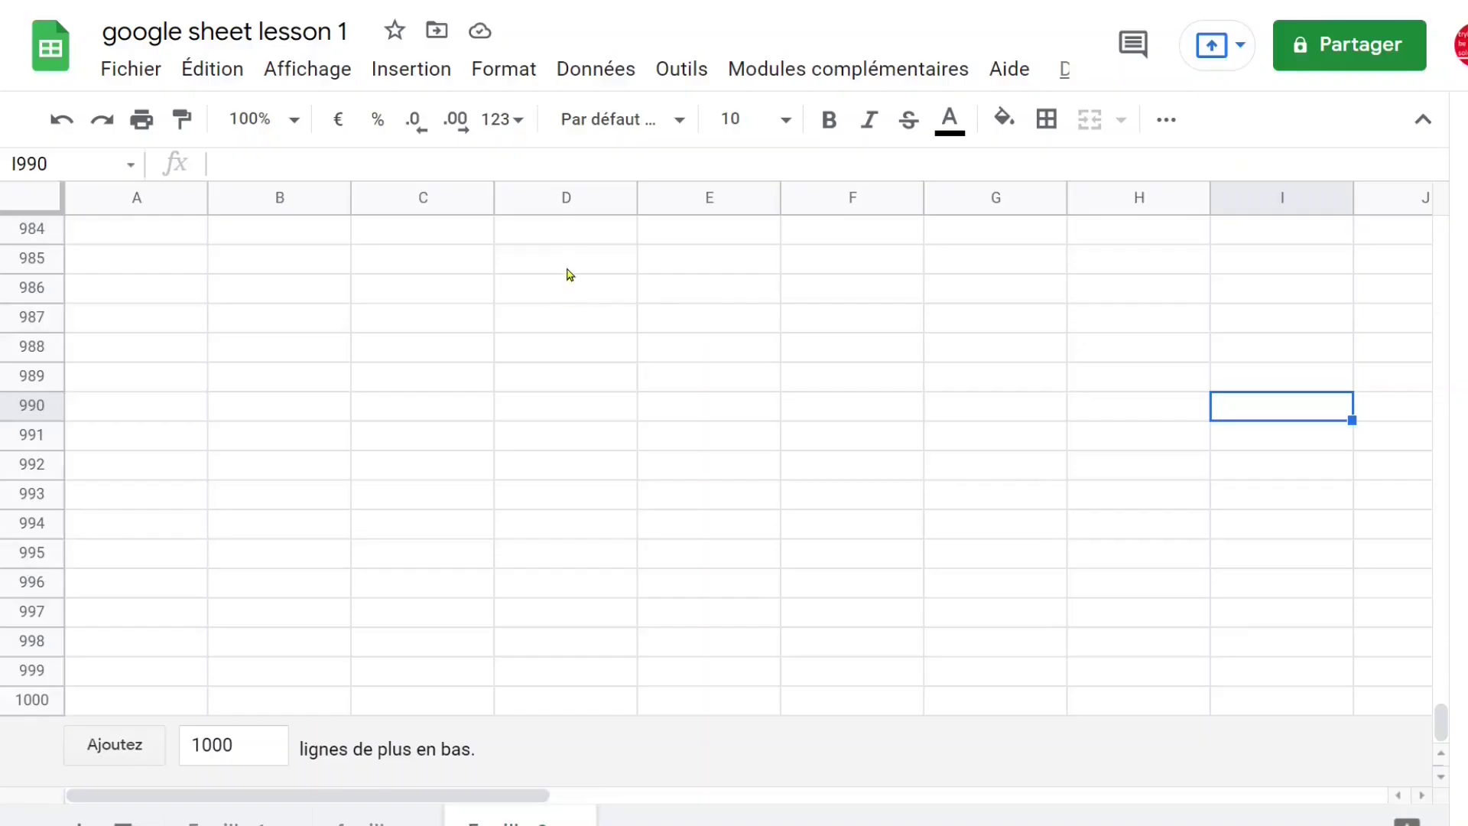
Step: Enter the text "sheet.new" in cell D987
left_click(568, 267)
left_click(578, 324)
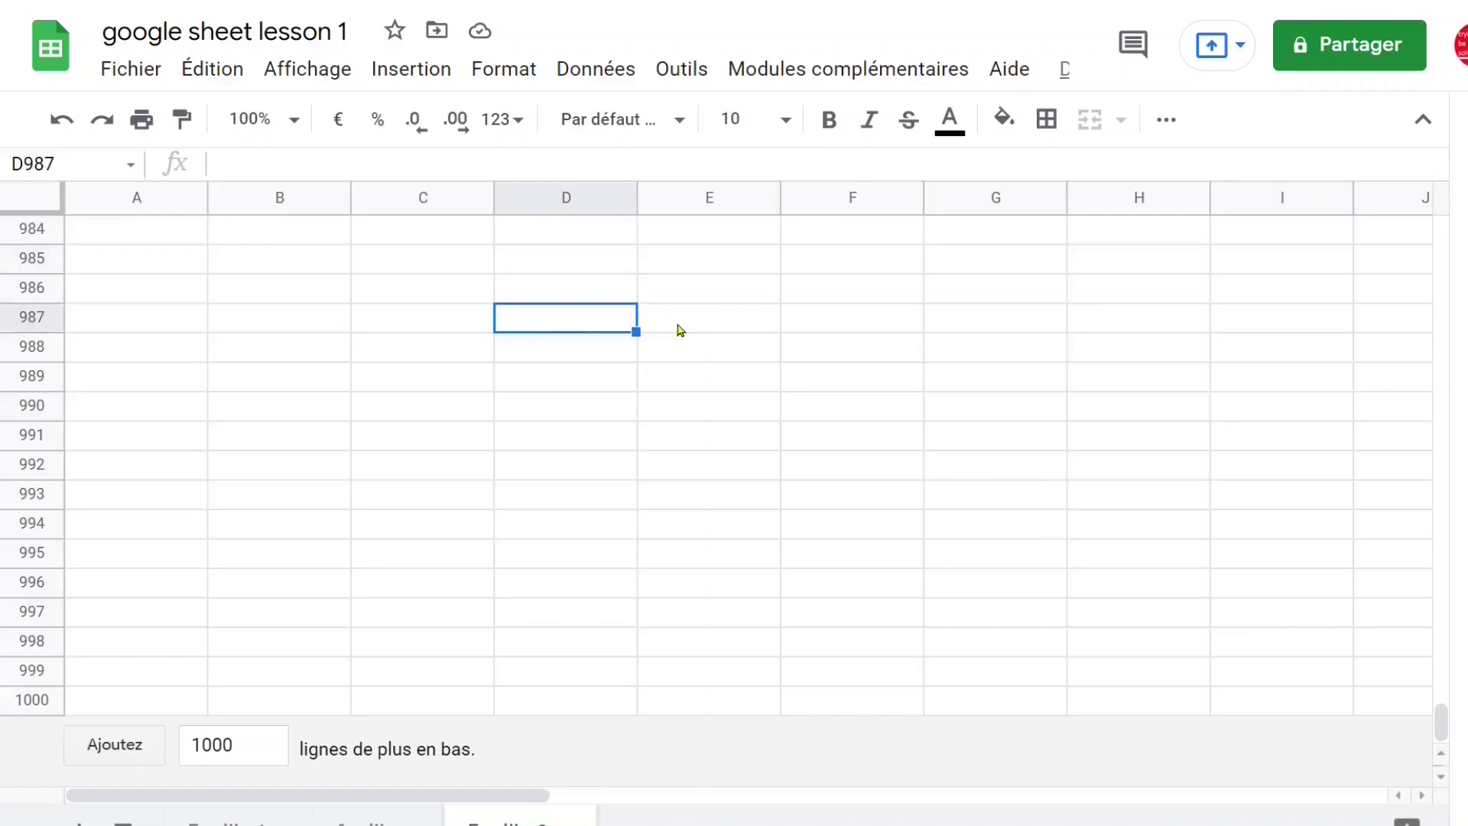
type("sheet.new")
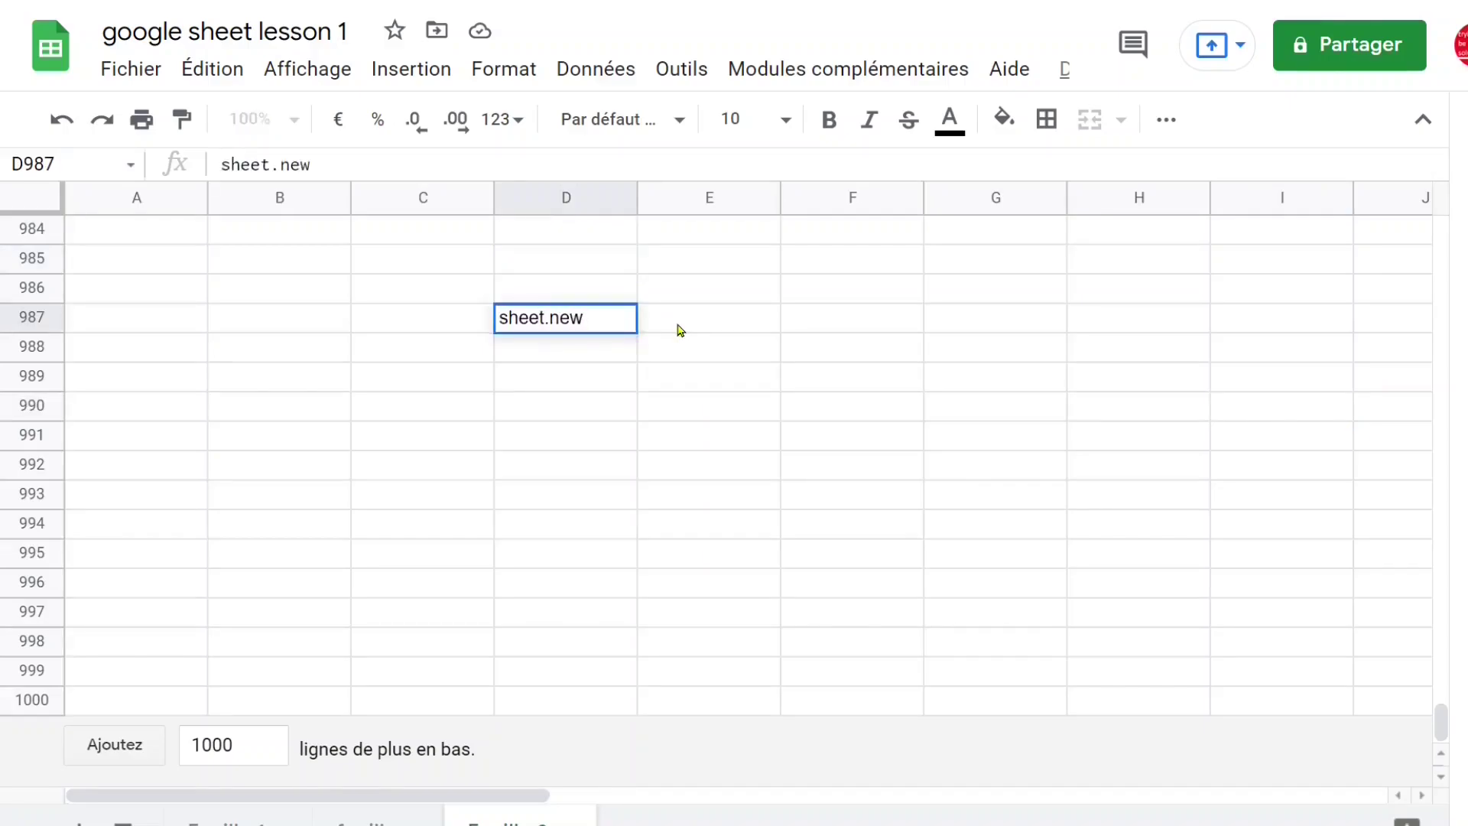
left_click(593, 376)
left_click(588, 325)
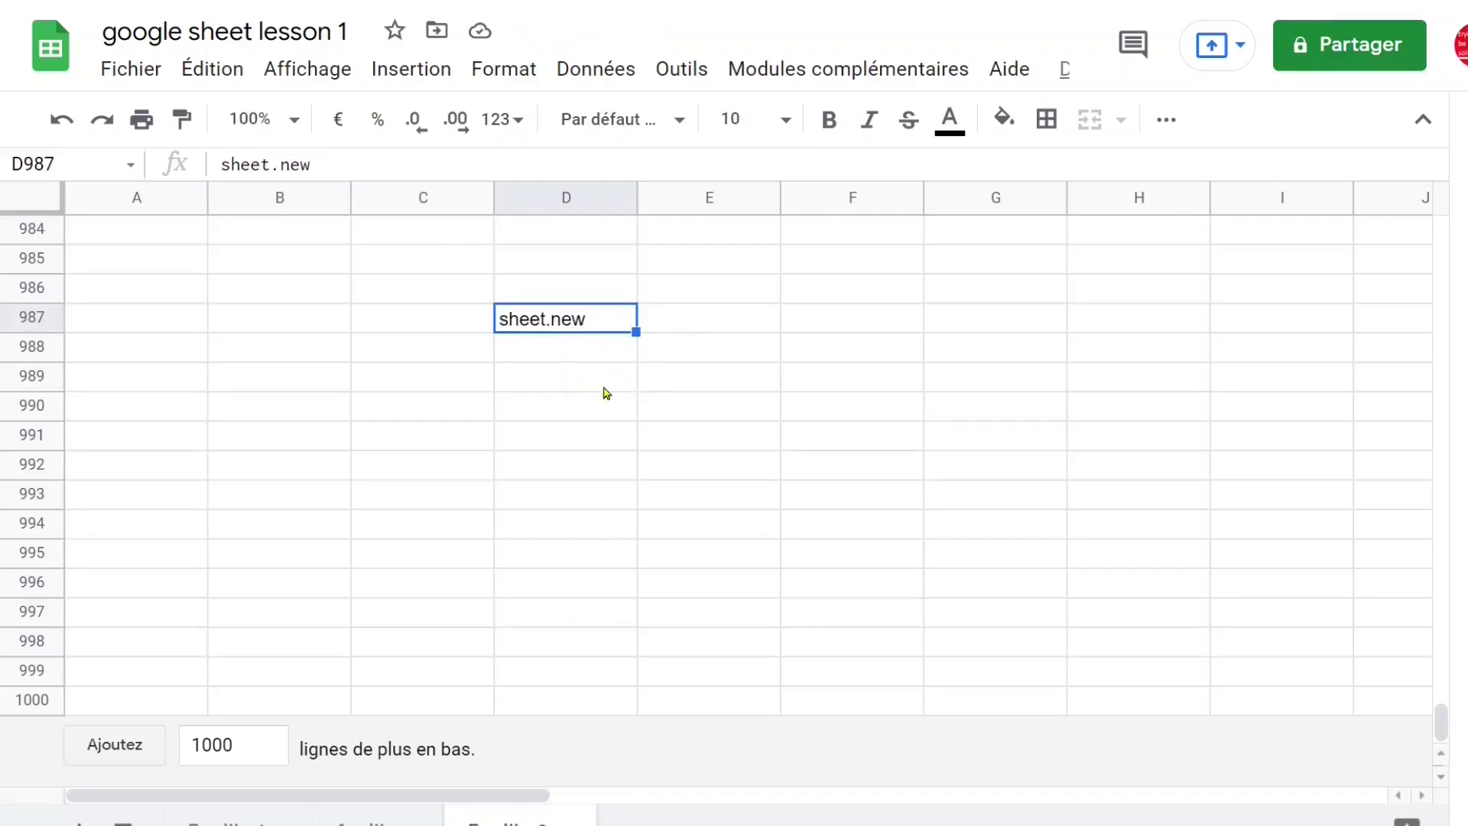
Step: Clear the contents of cell D987
left_click(596, 376)
left_click(606, 327)
key("Delete")
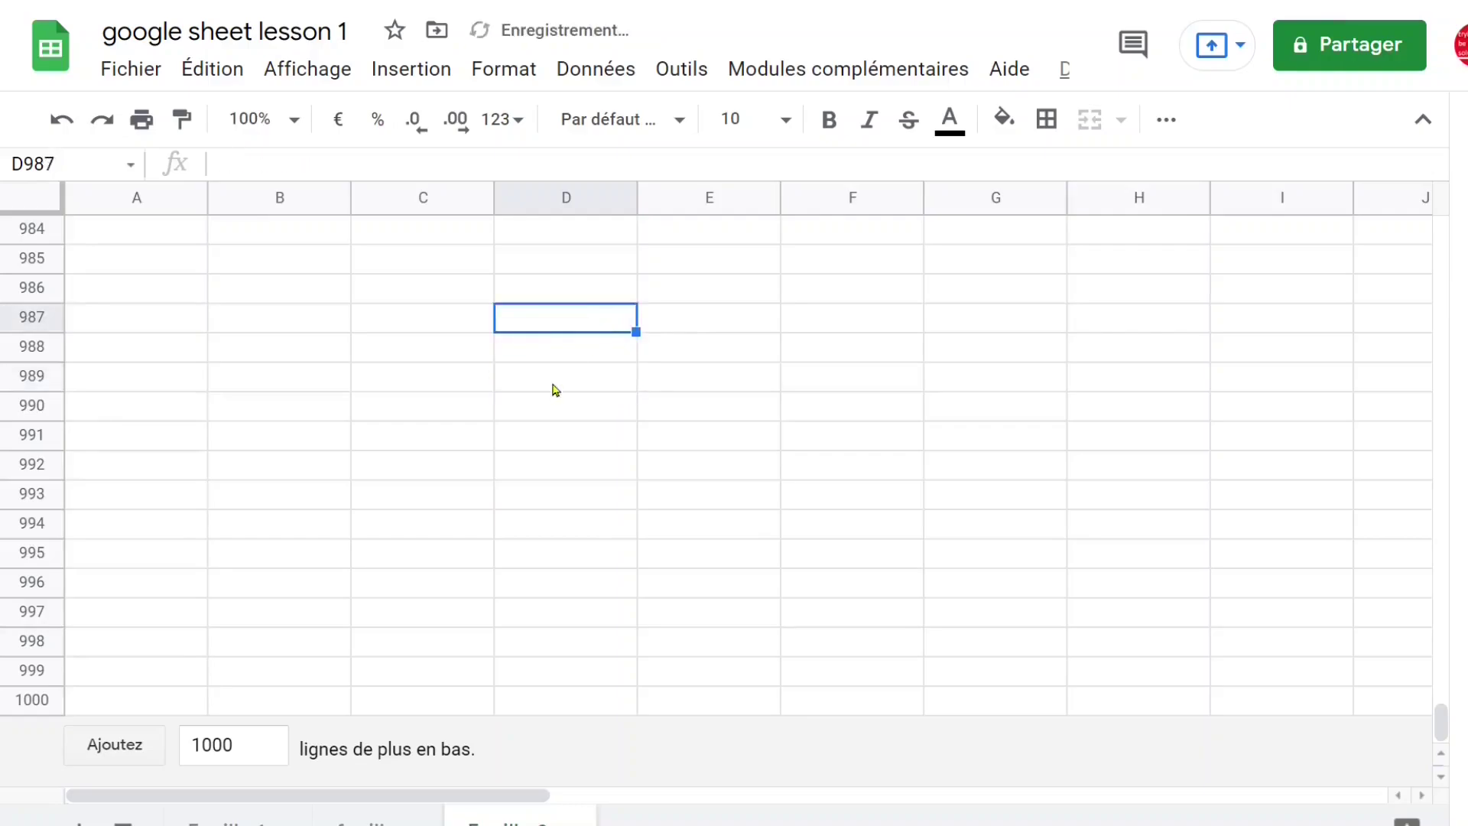
left_click(533, 410)
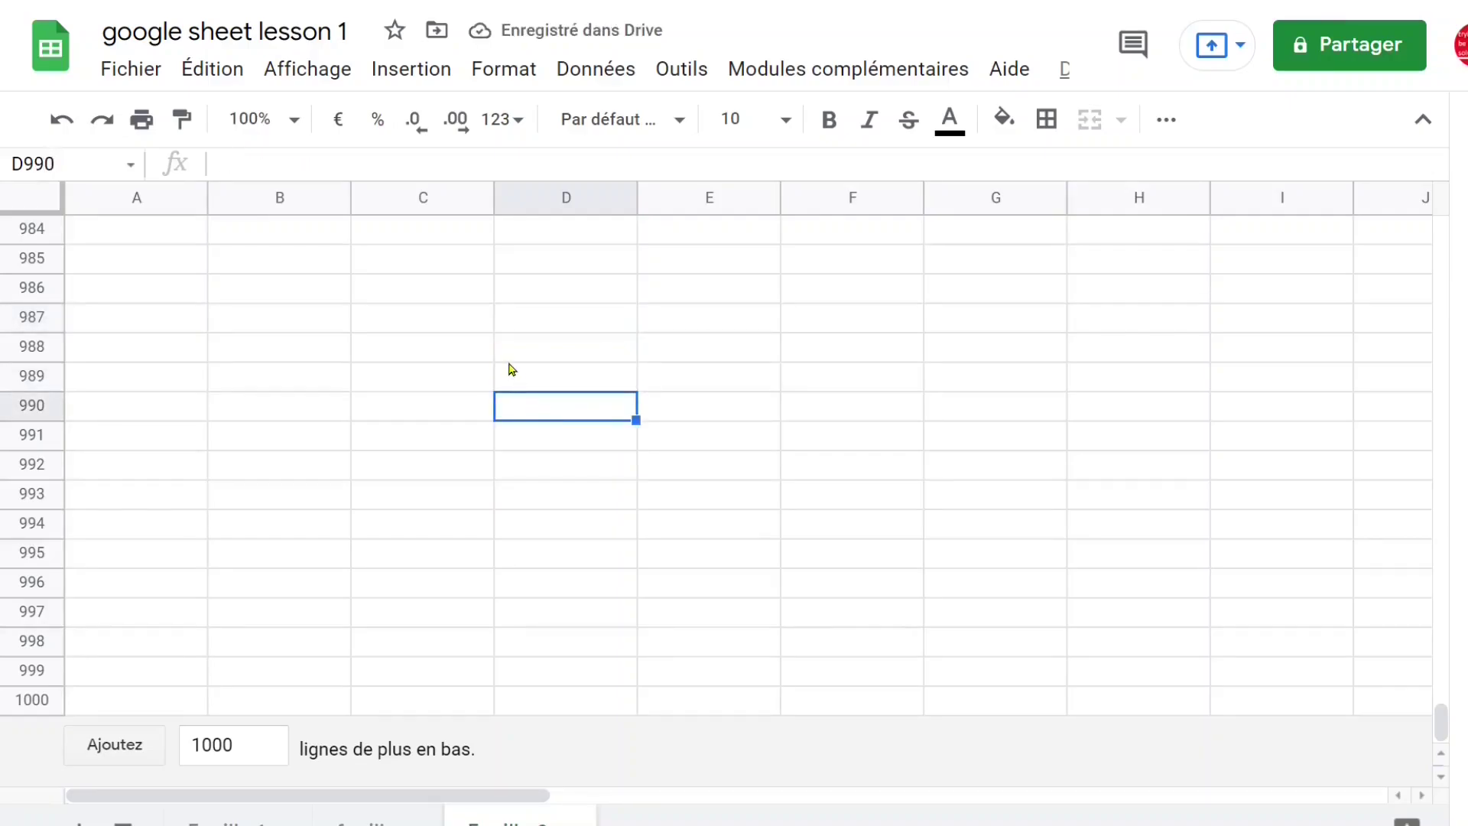
Step: Return to cell A1 and select entire row 5, followed by columns A, B and C one at a time
left_click(338, 409)
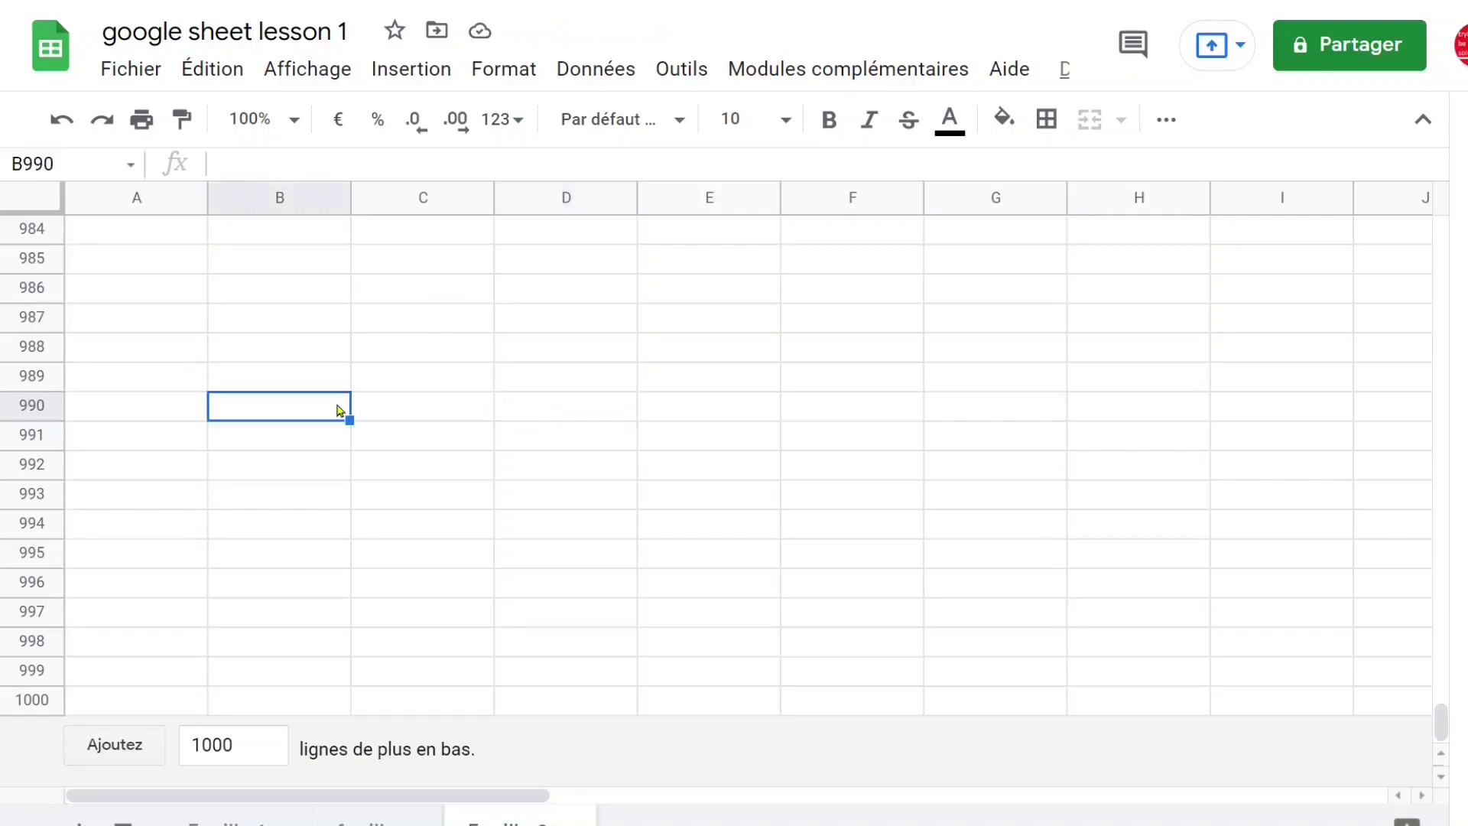
key("ctrl+Home")
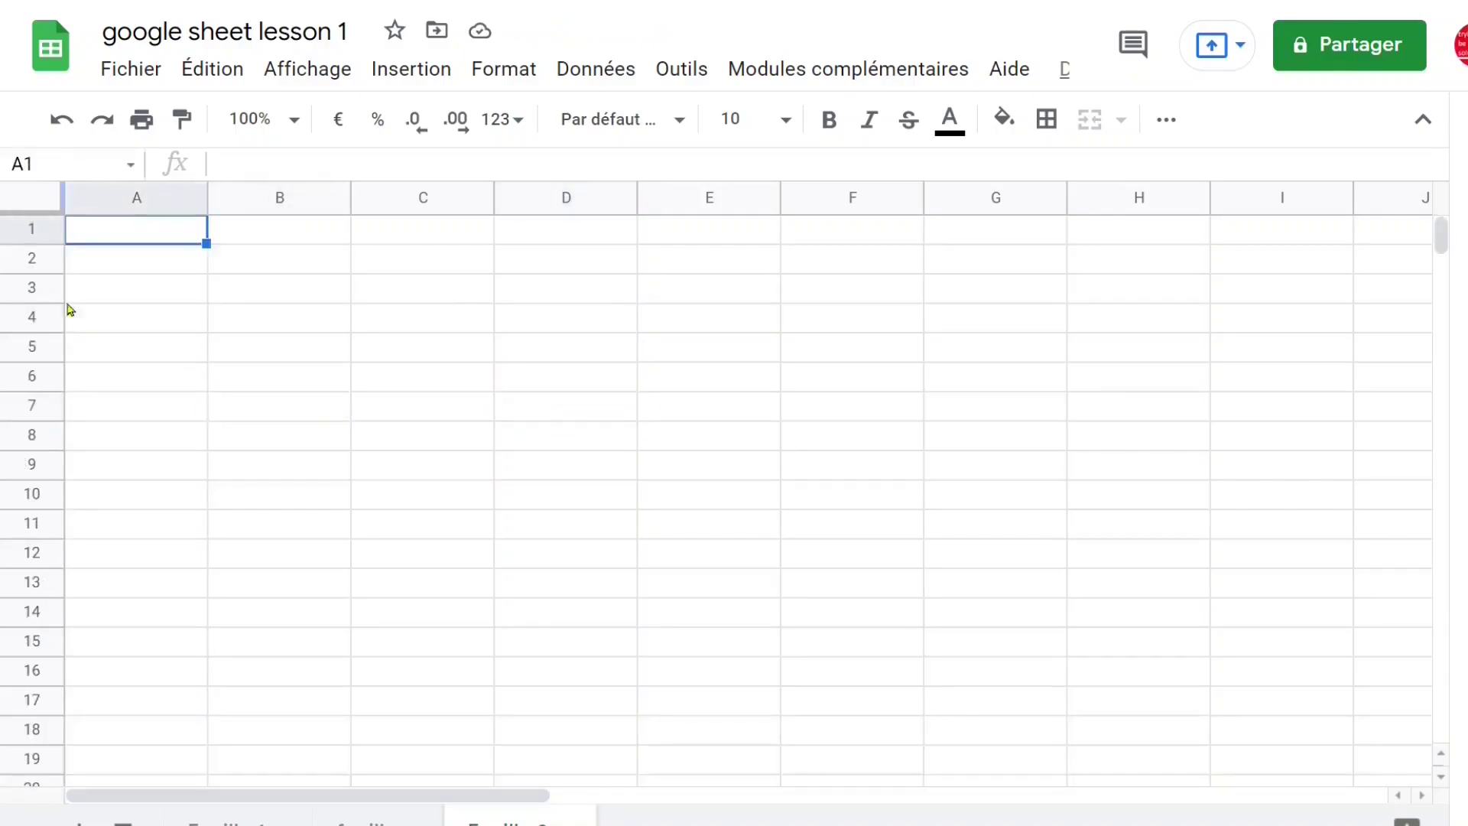
left_click(31, 344)
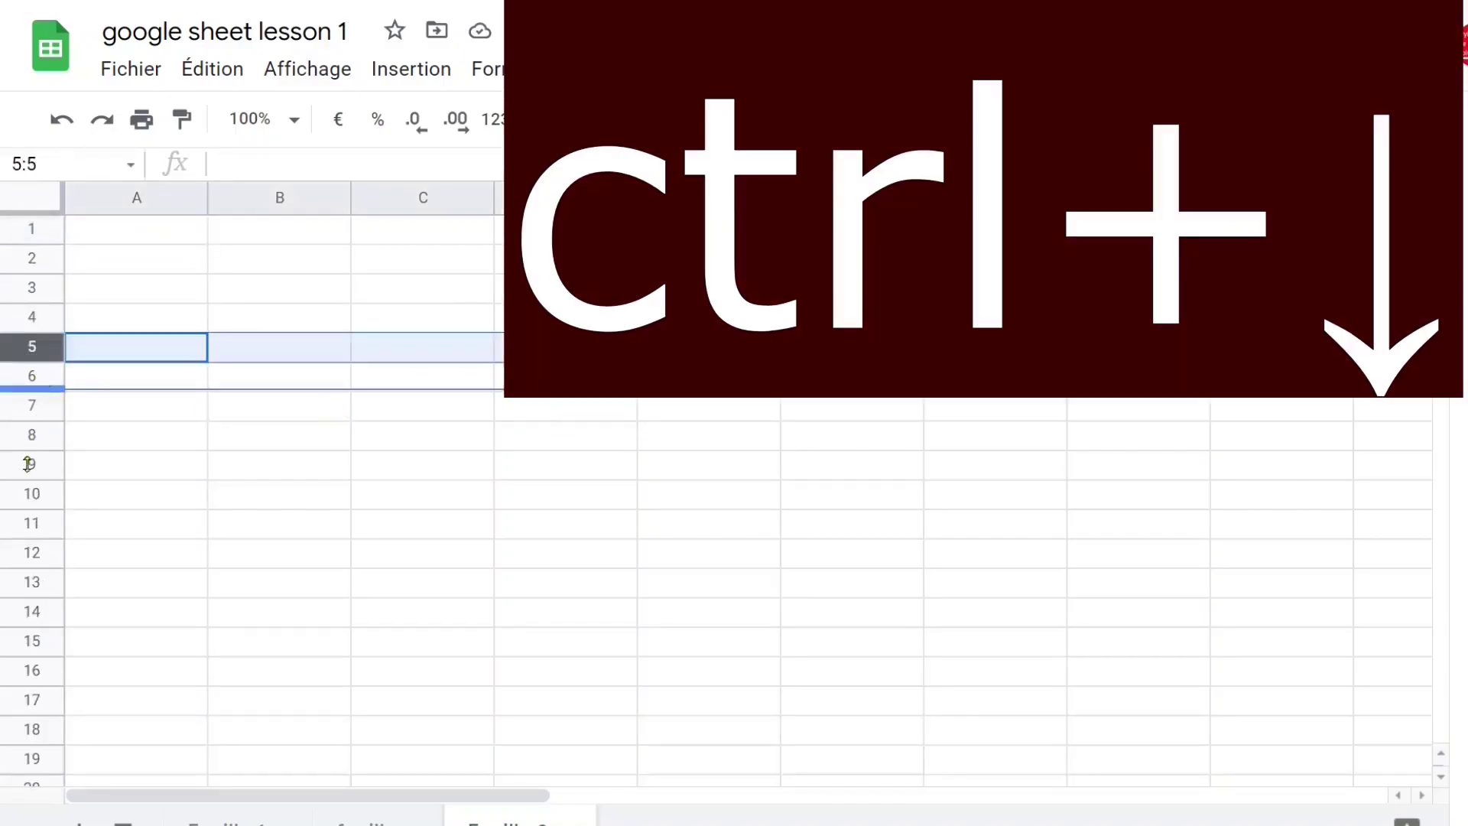
left_click(184, 198)
left_click(278, 197)
left_click(421, 198)
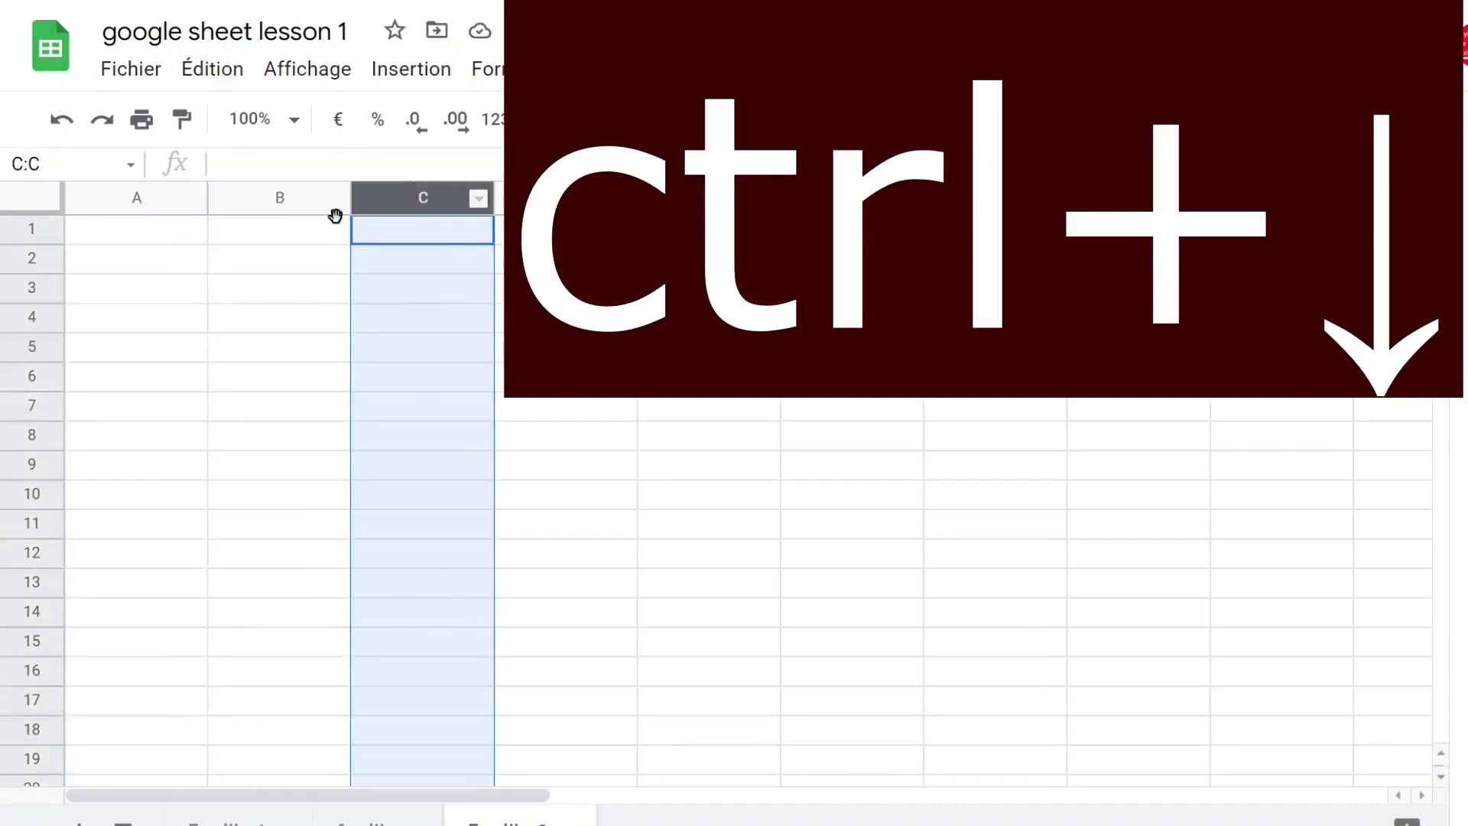
Step: Jump from cell A1 to the last row of column A and look through the options available for row 1000
left_click(172, 231)
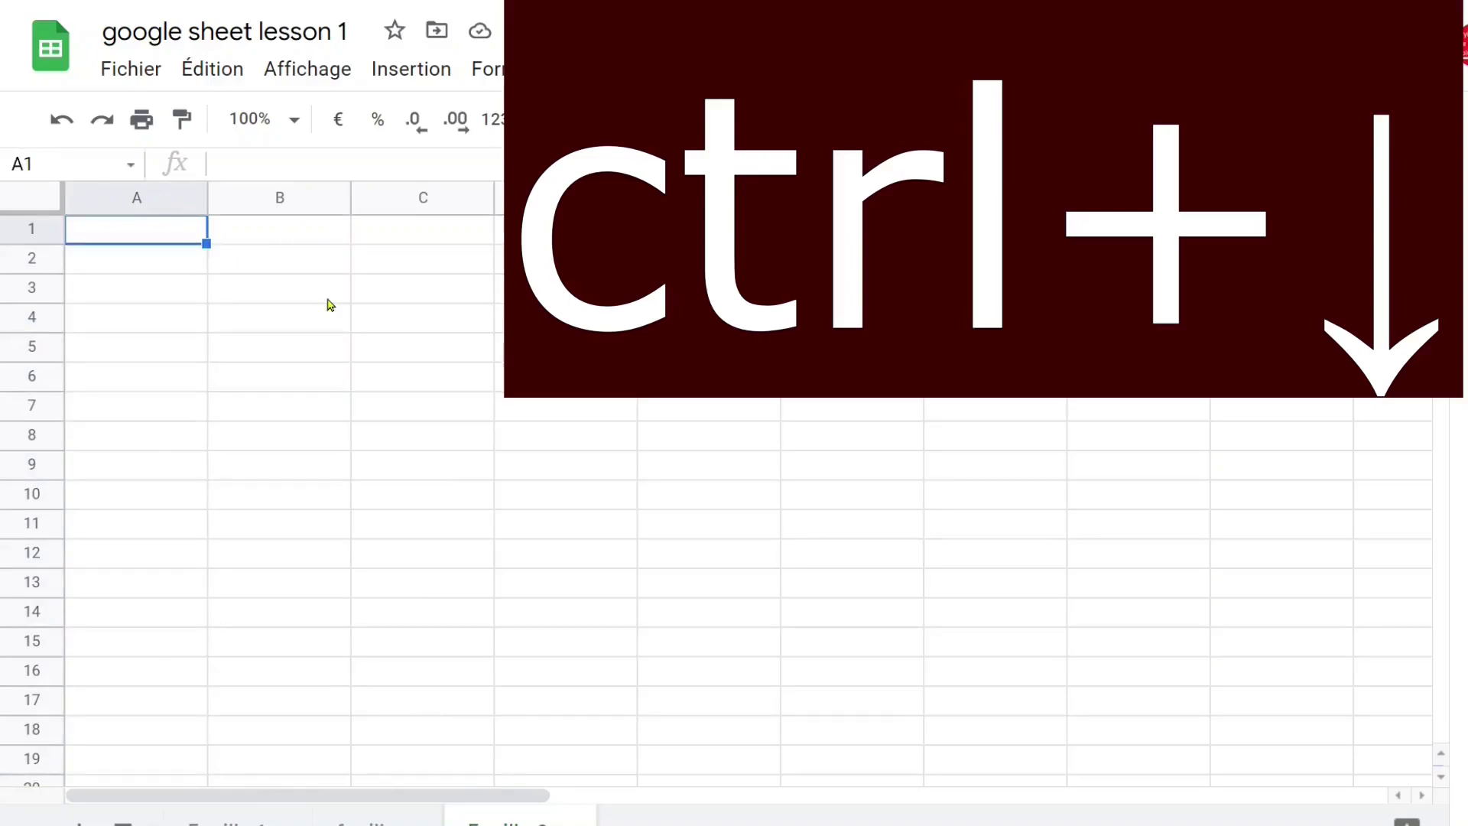
key("ctrl+Down")
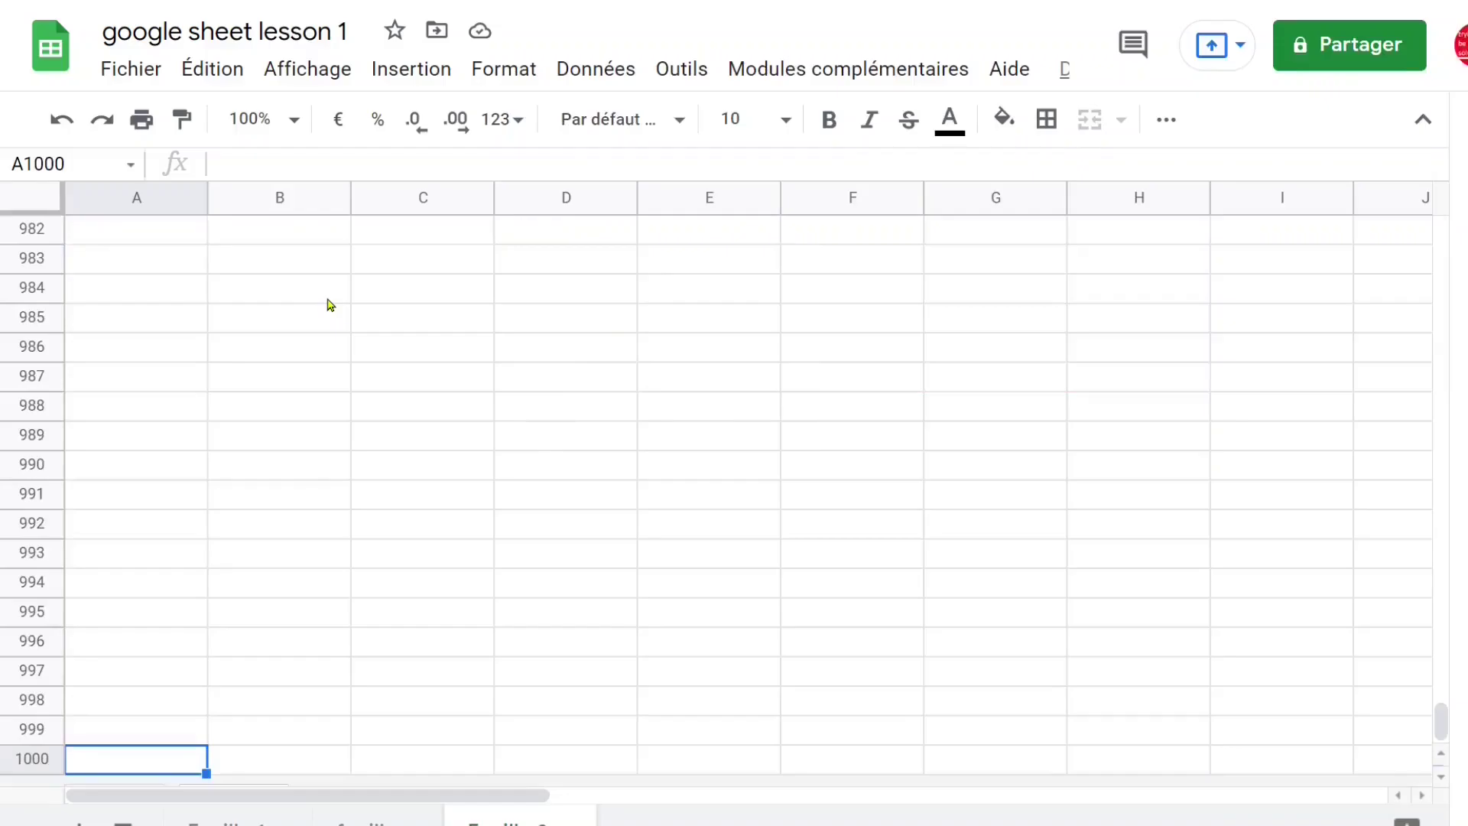
right_click(46, 764)
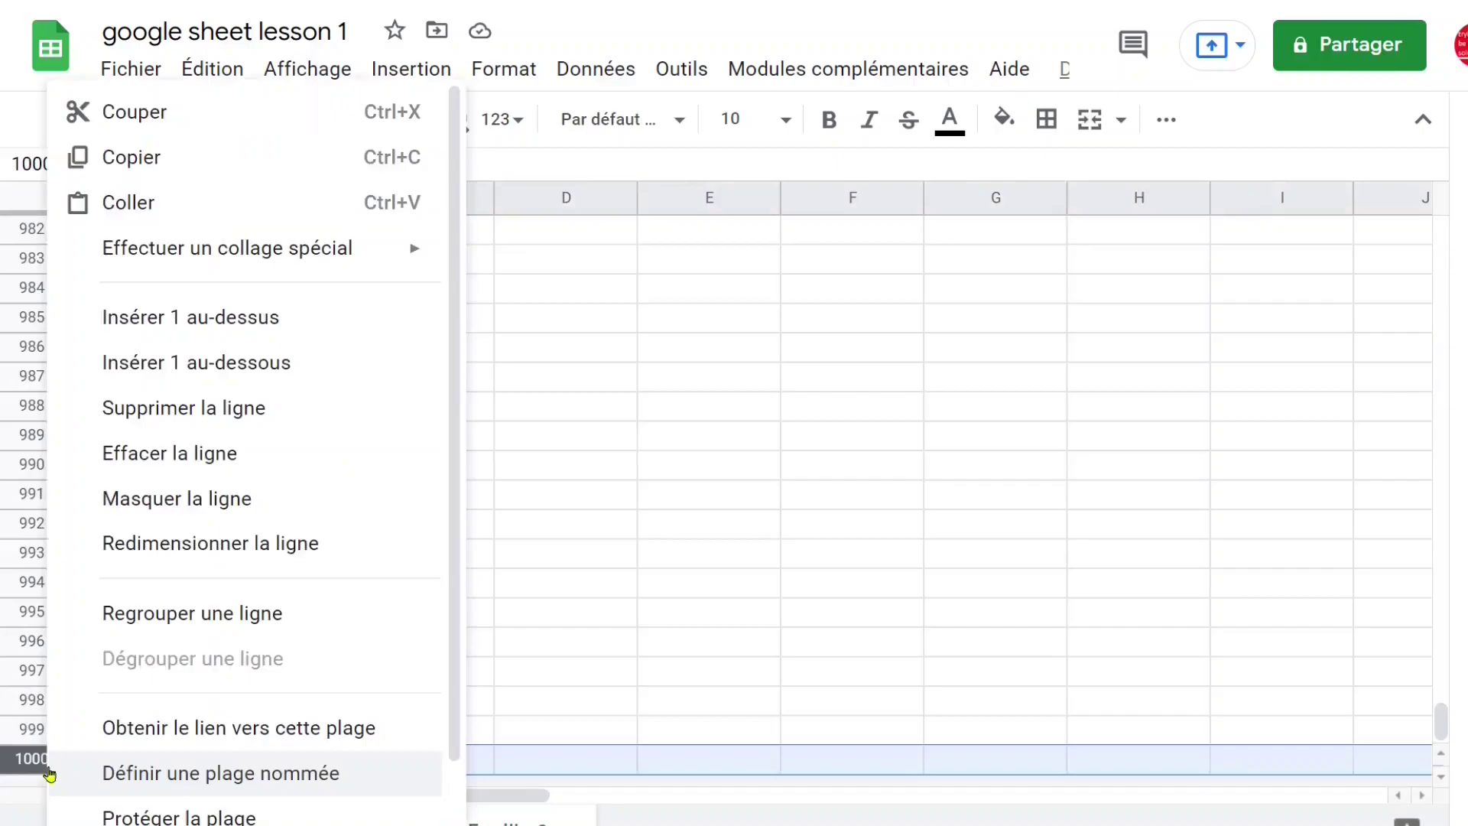
scroll(427, 561, "down", 1)
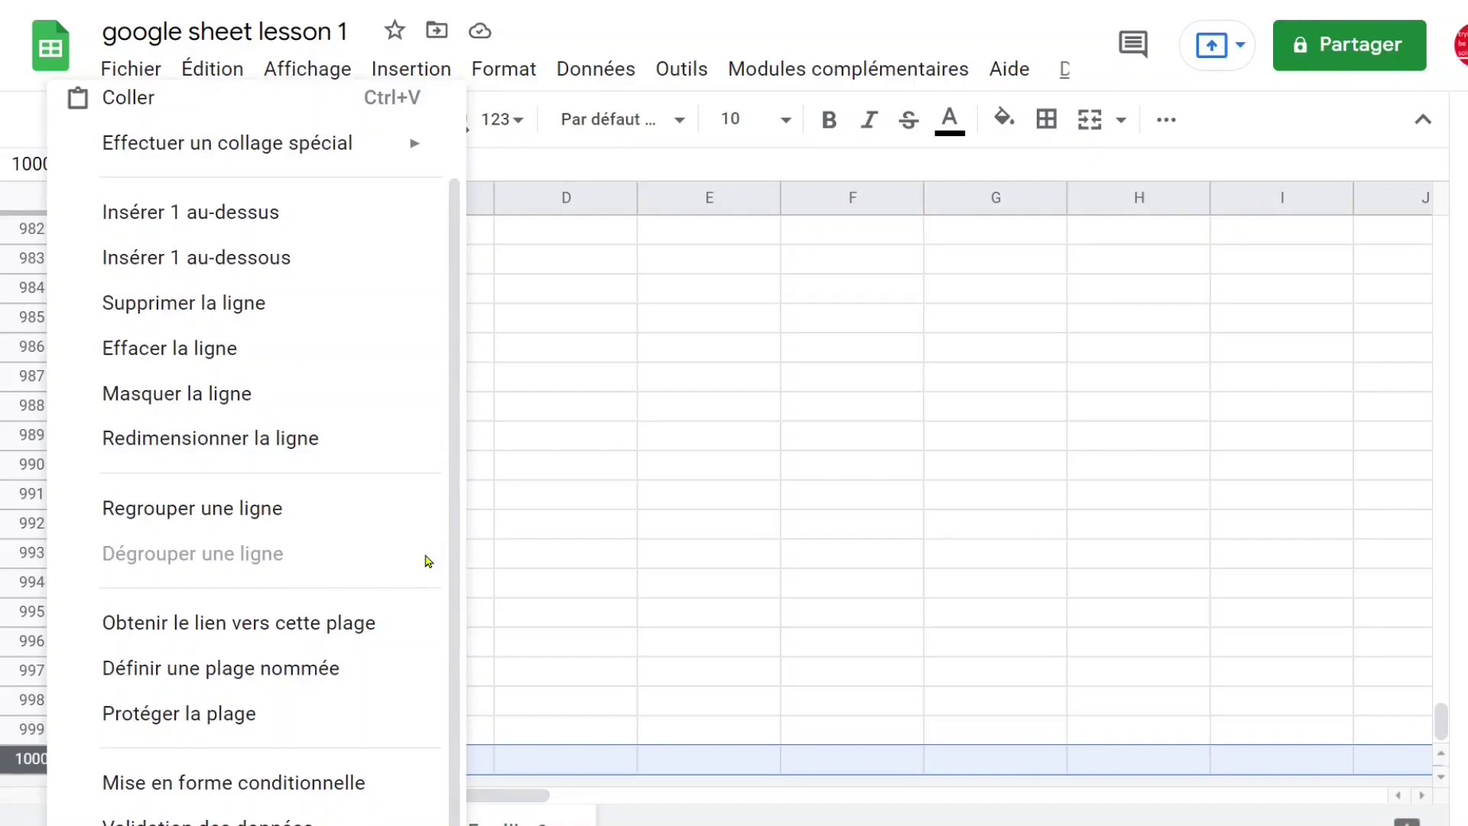
scroll(624, 469, "up", 5)
left_click(589, 461)
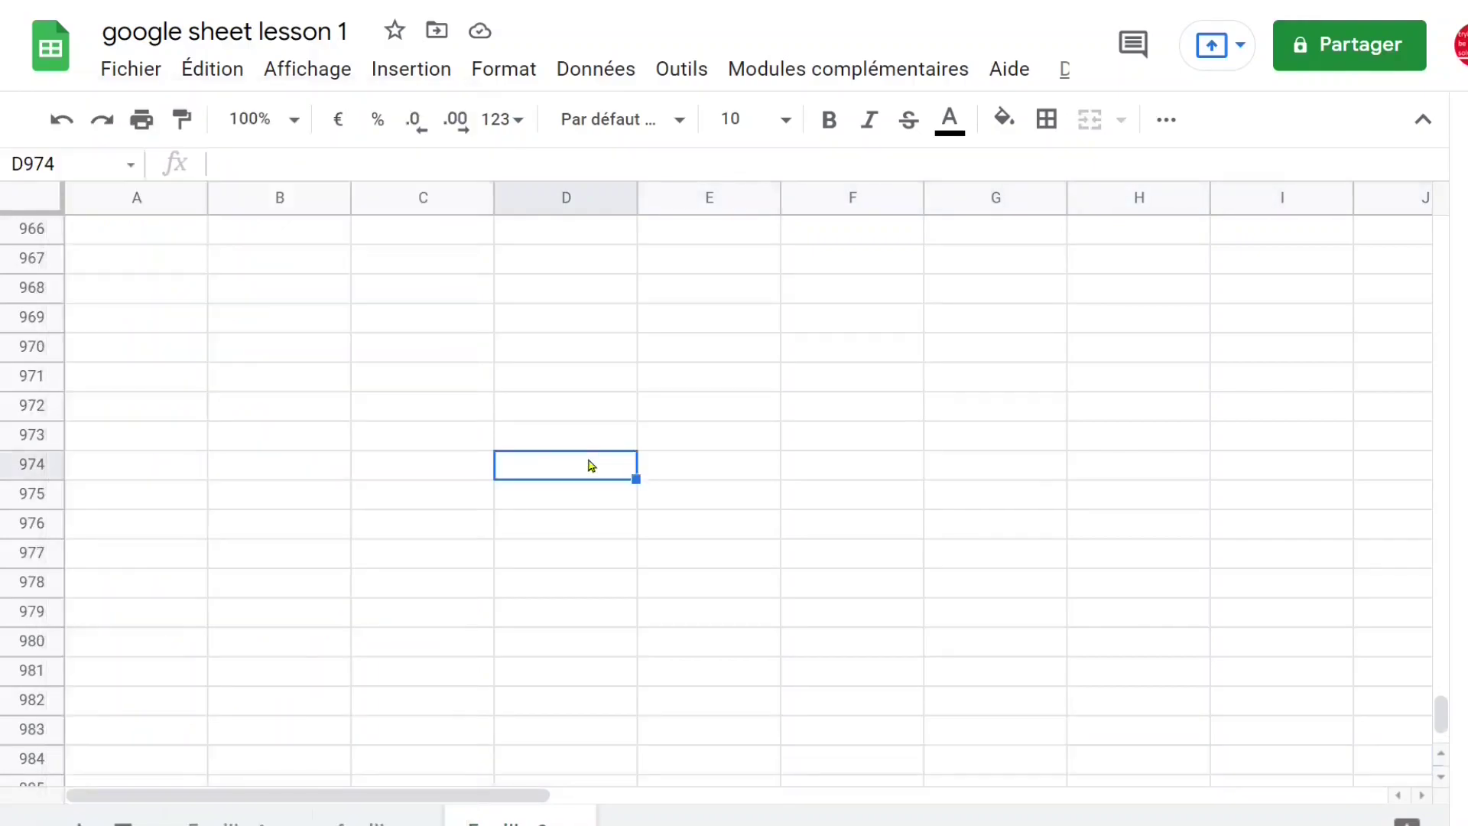
Step: Return to the start of the sheet and apply blue borders to all cells in the range A1:E10
left_click(375, 439)
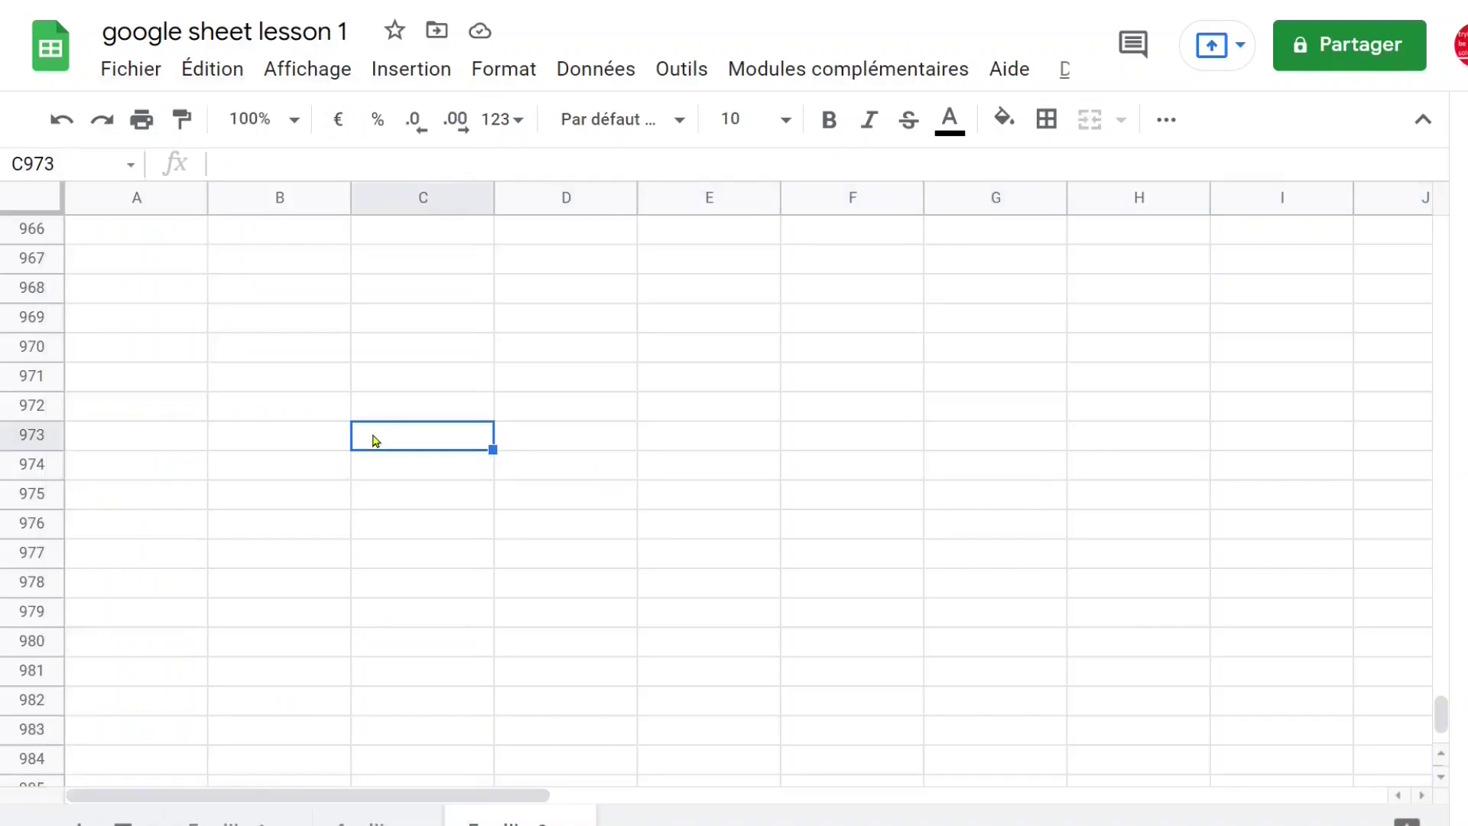
key("ctrl+Home")
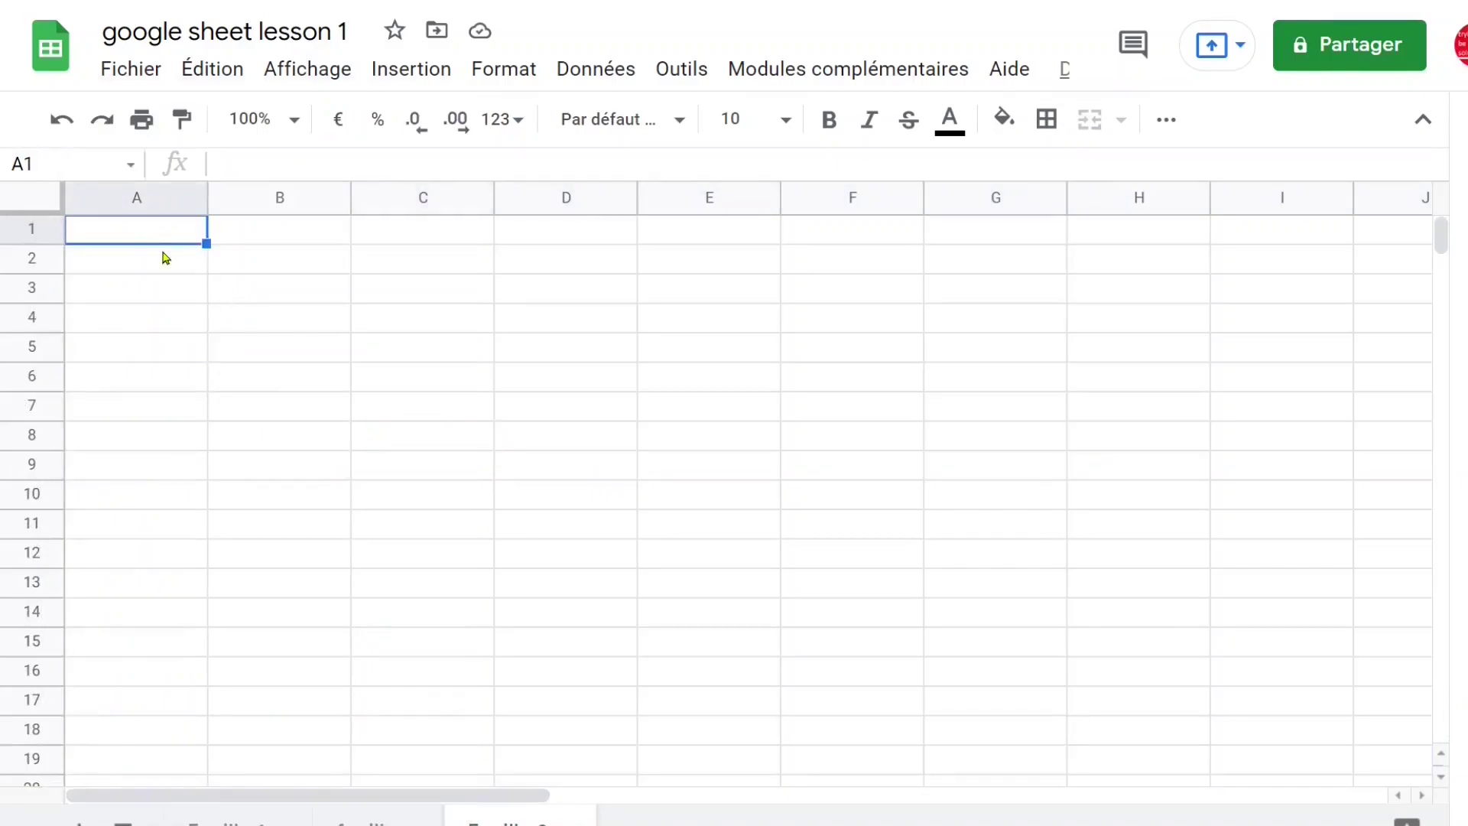
left_click_drag(153, 239, 256, 241)
left_click_drag(409, 244, 771, 513)
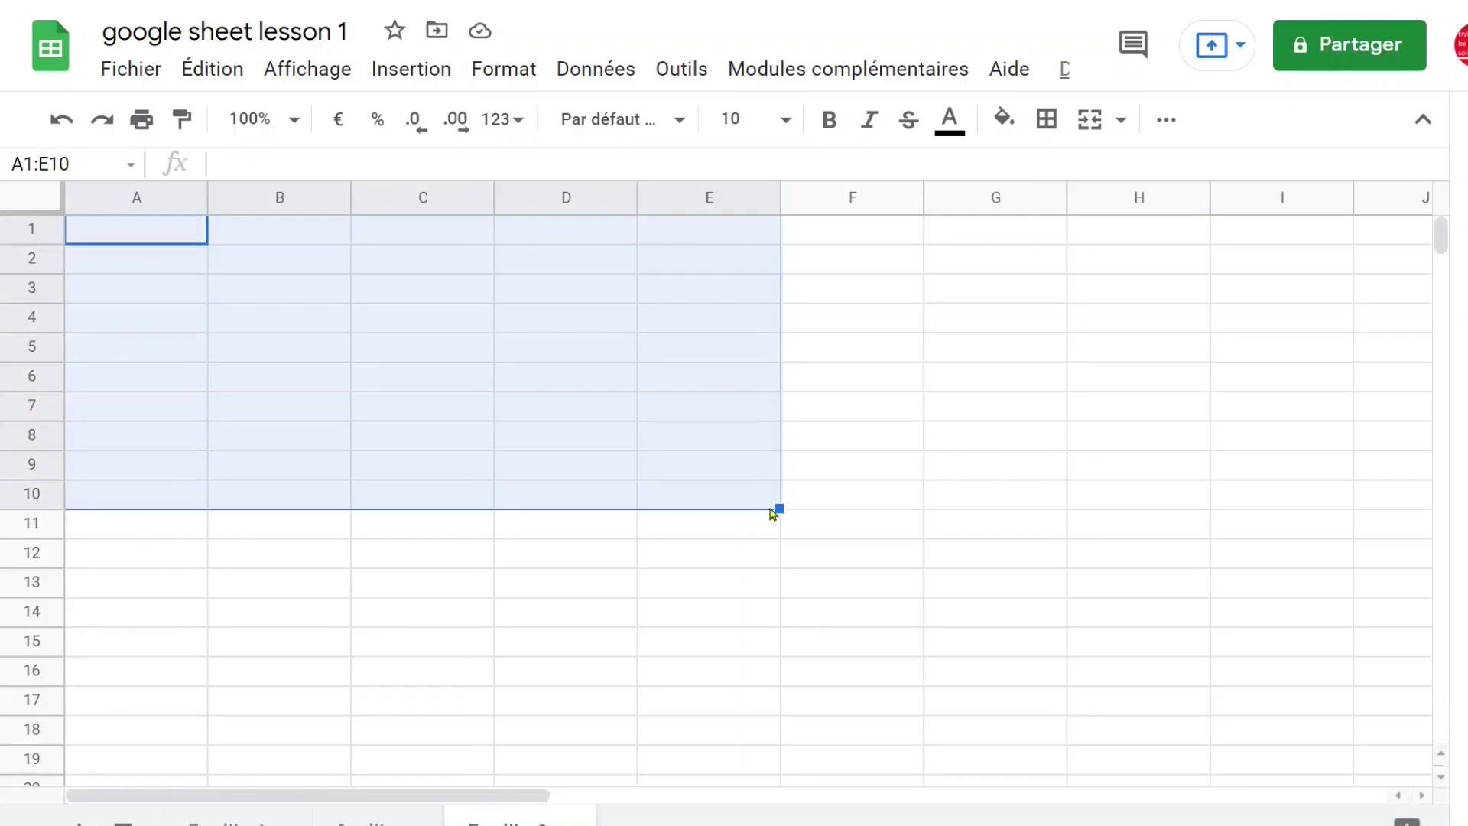
left_click(1047, 121)
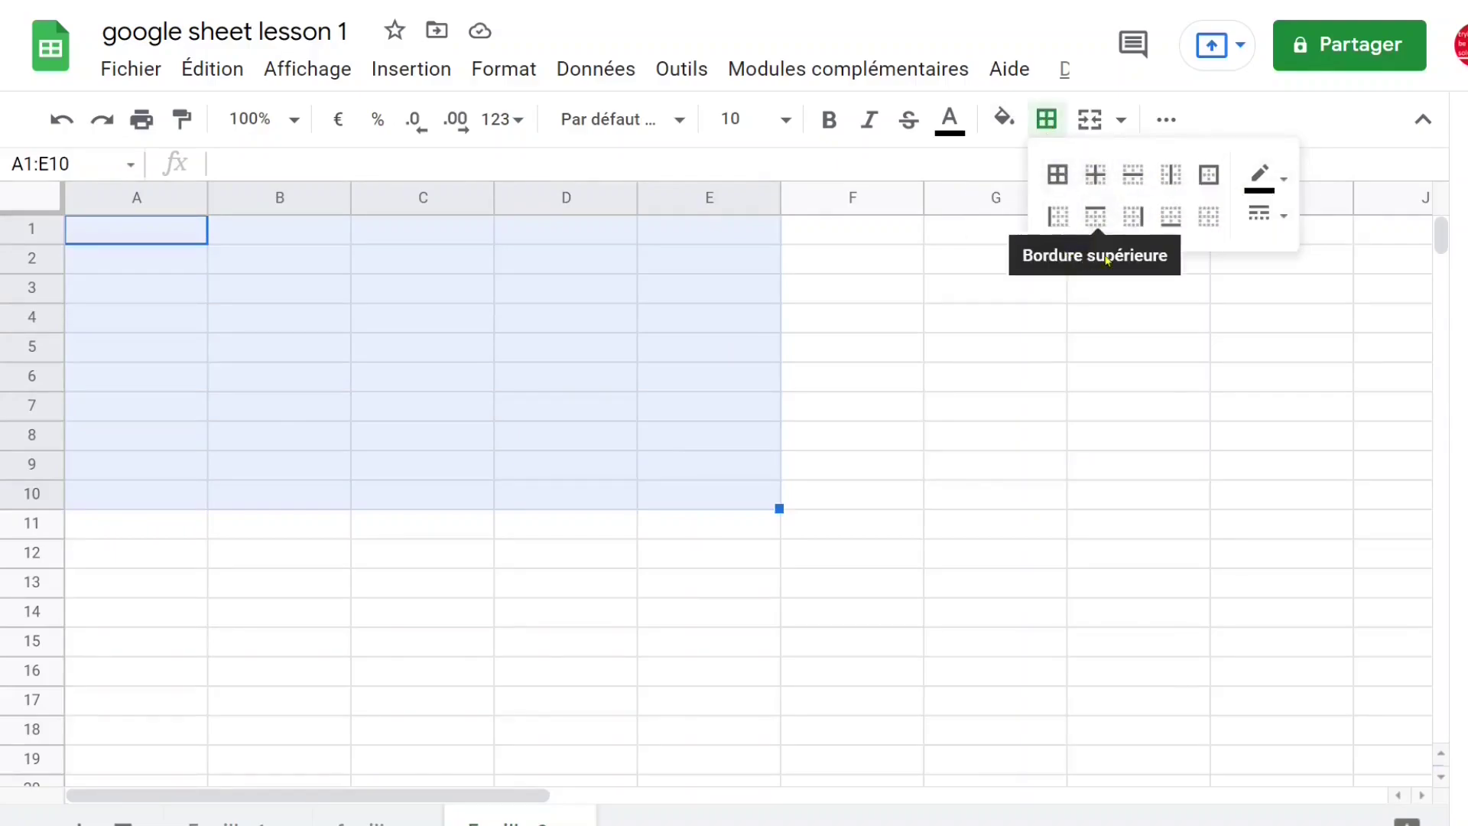
left_click(1287, 184)
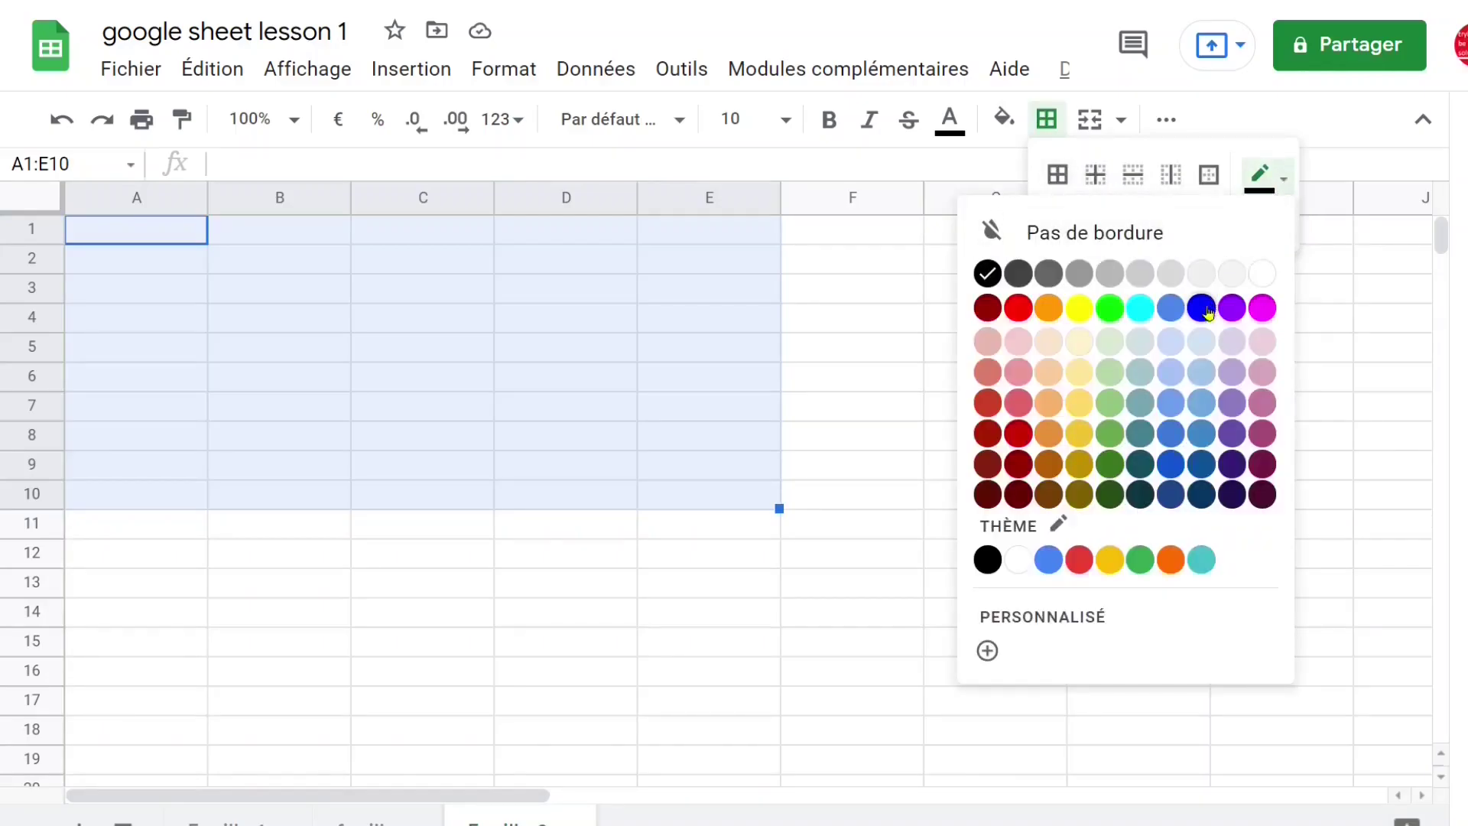
left_click(1204, 309)
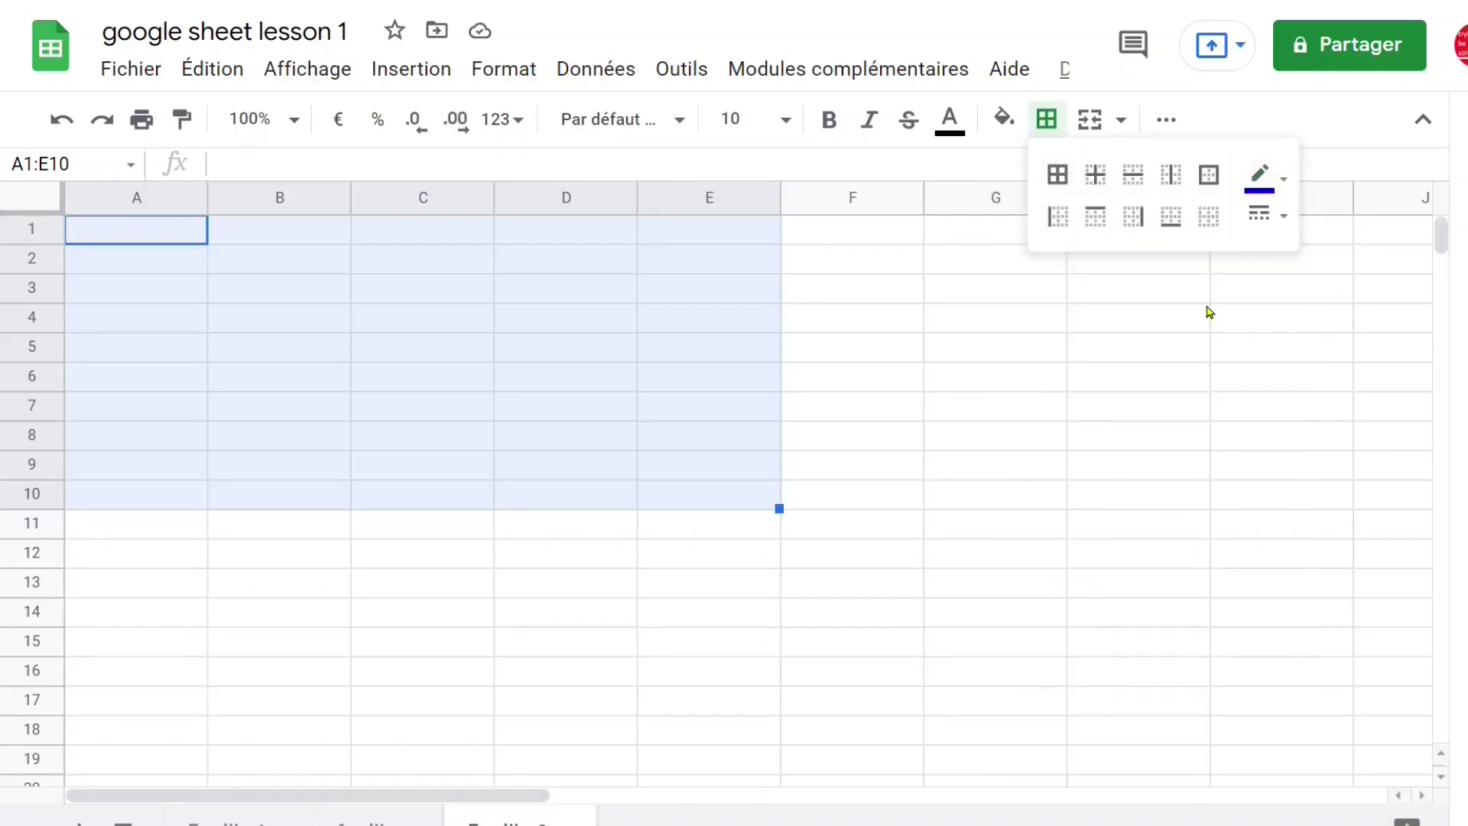
left_click(1059, 179)
left_click(921, 381)
left_click(416, 331)
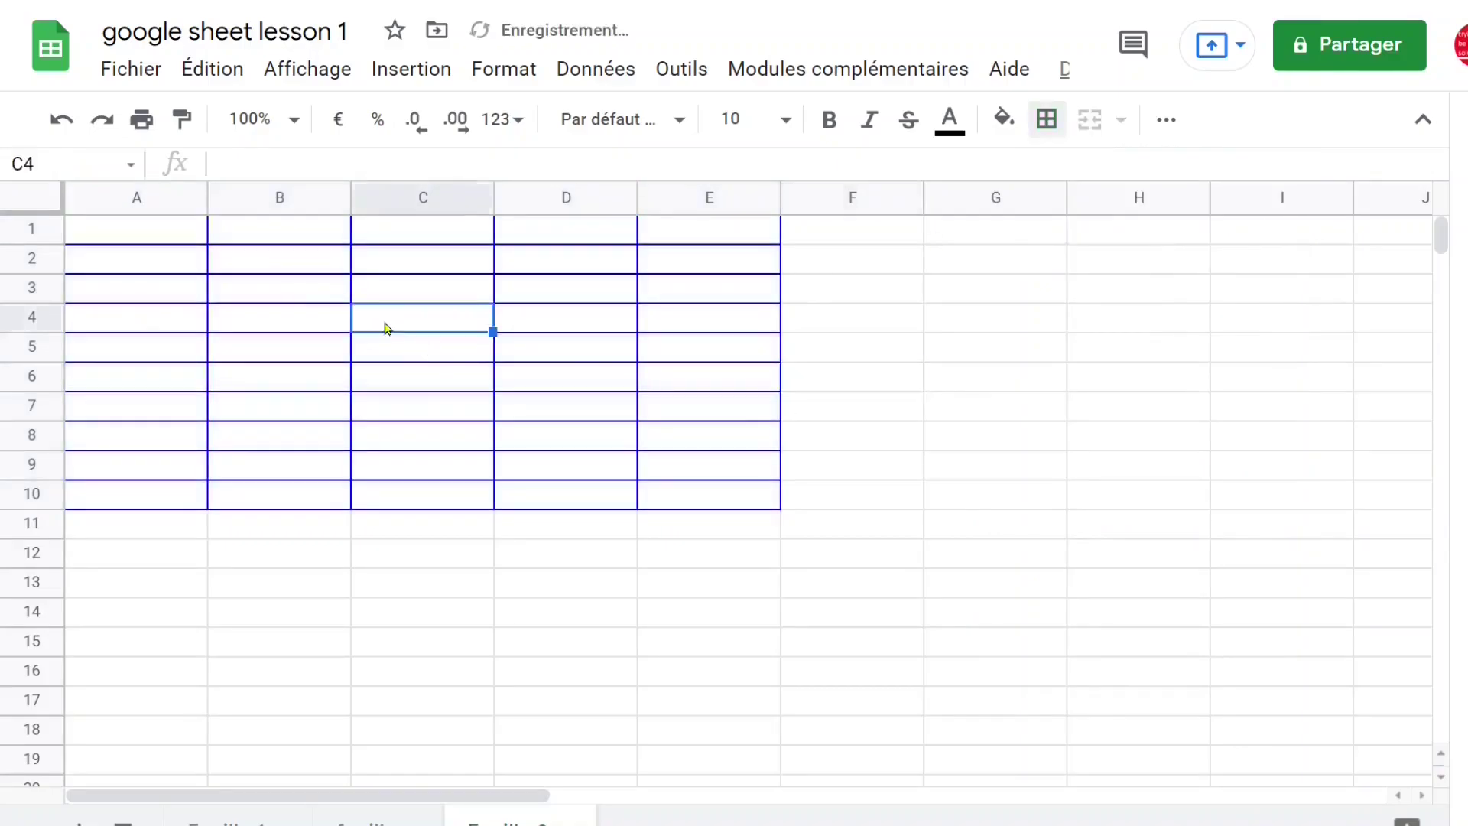
left_click_drag(150, 229, 718, 515)
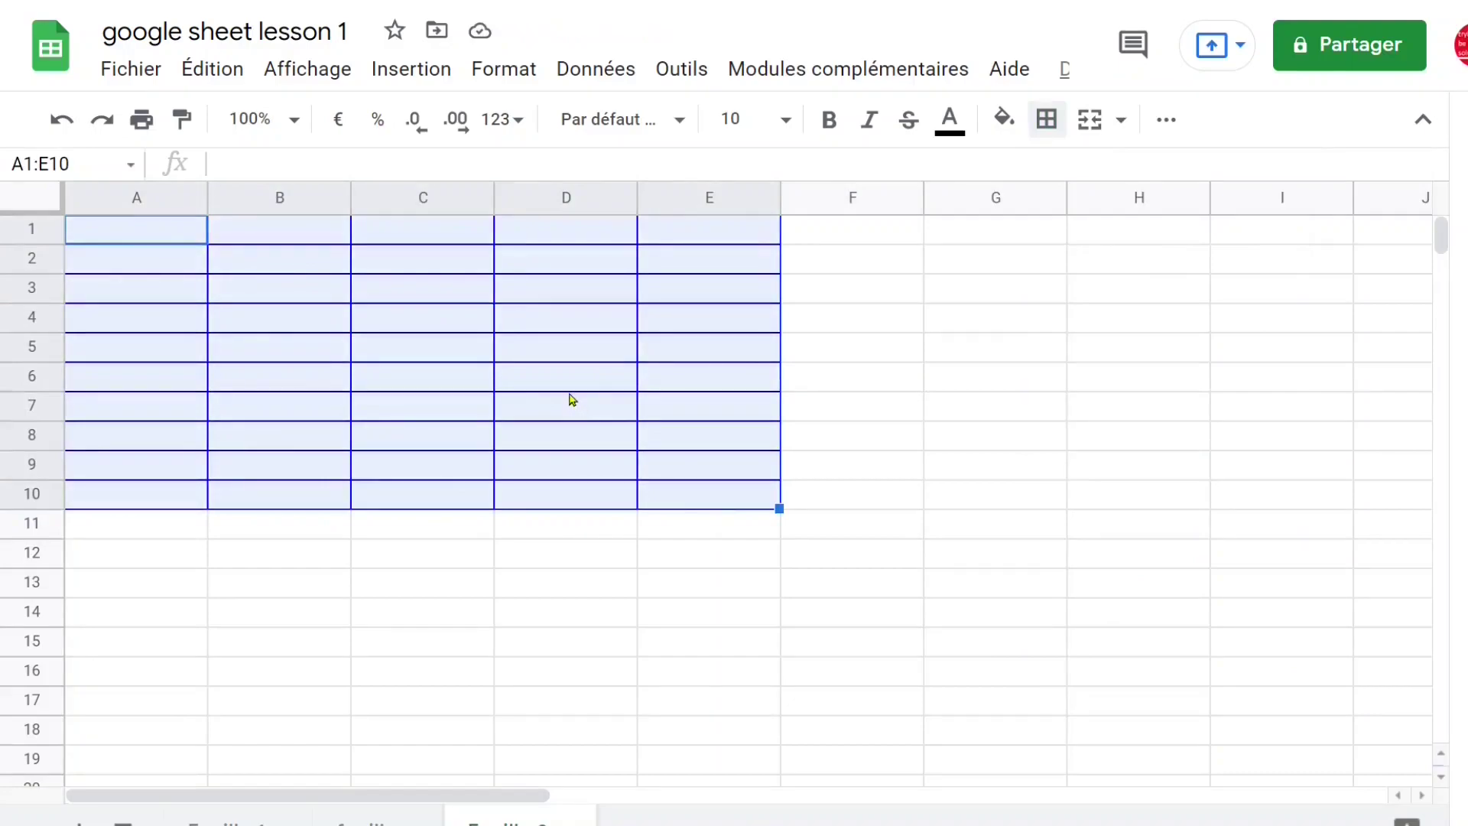
Step: Enter 2021 in cell G1
left_click(969, 264)
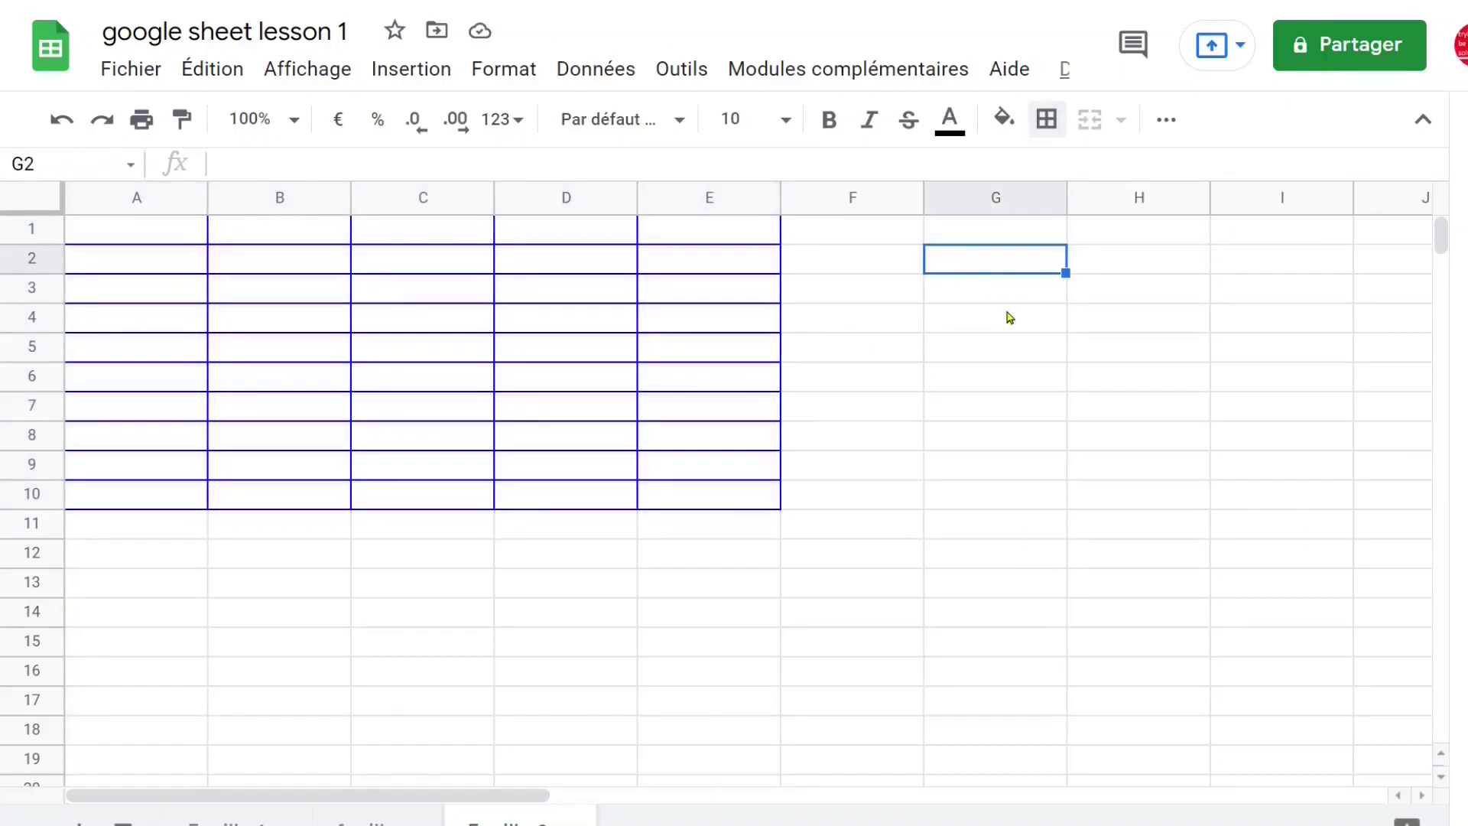
left_click(996, 240)
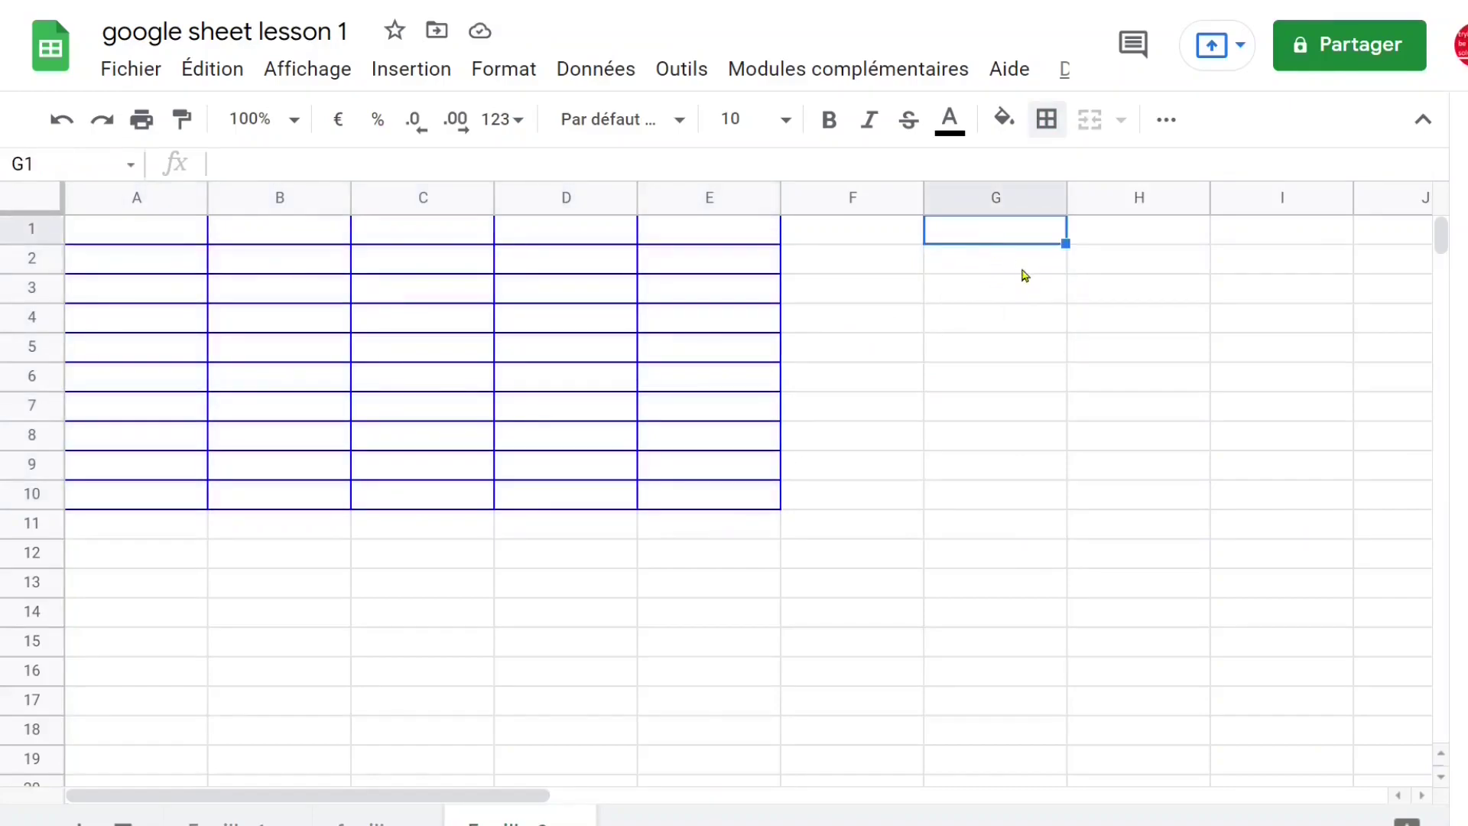
type("2021")
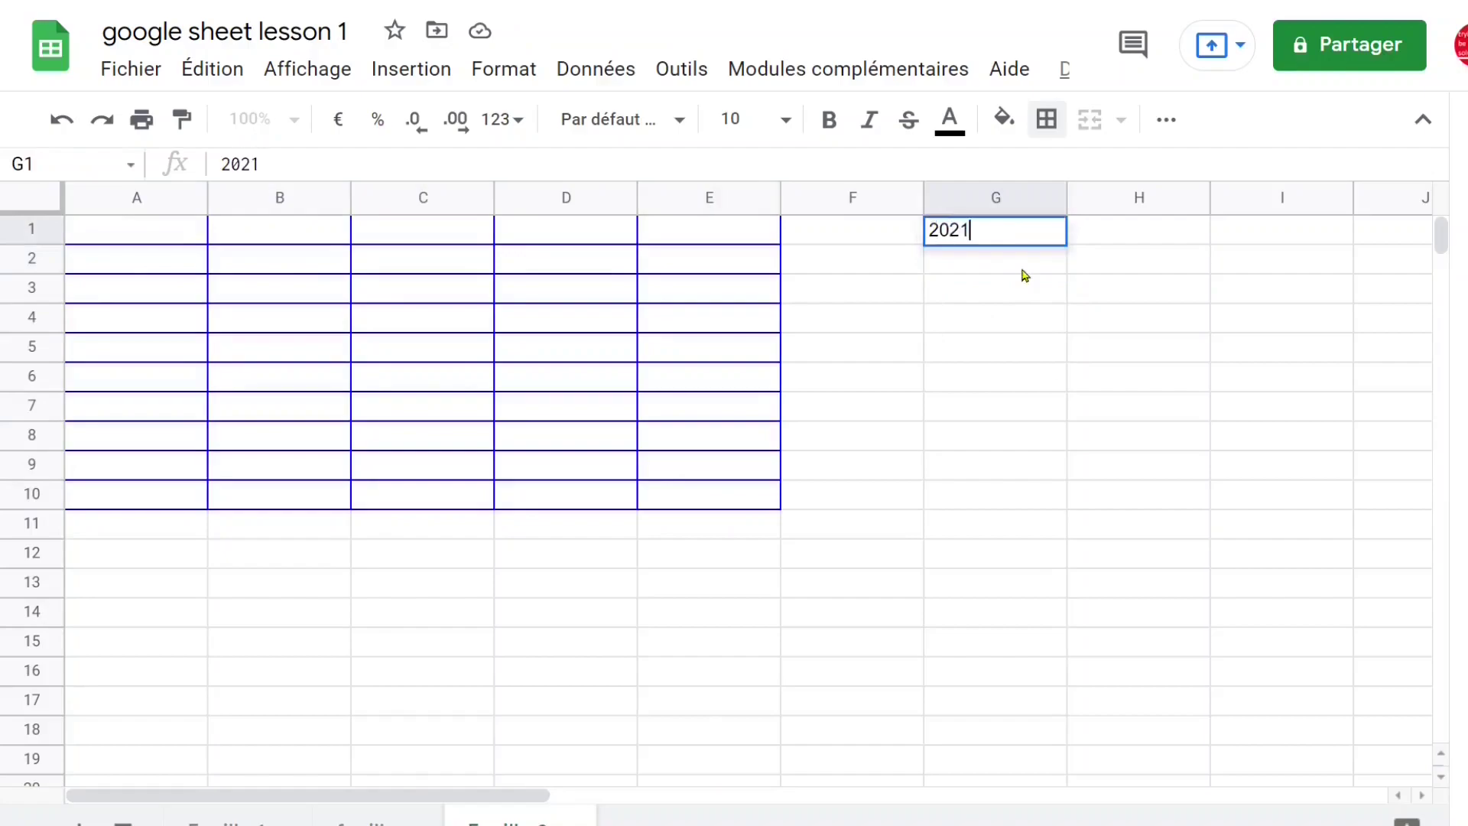
key("Return")
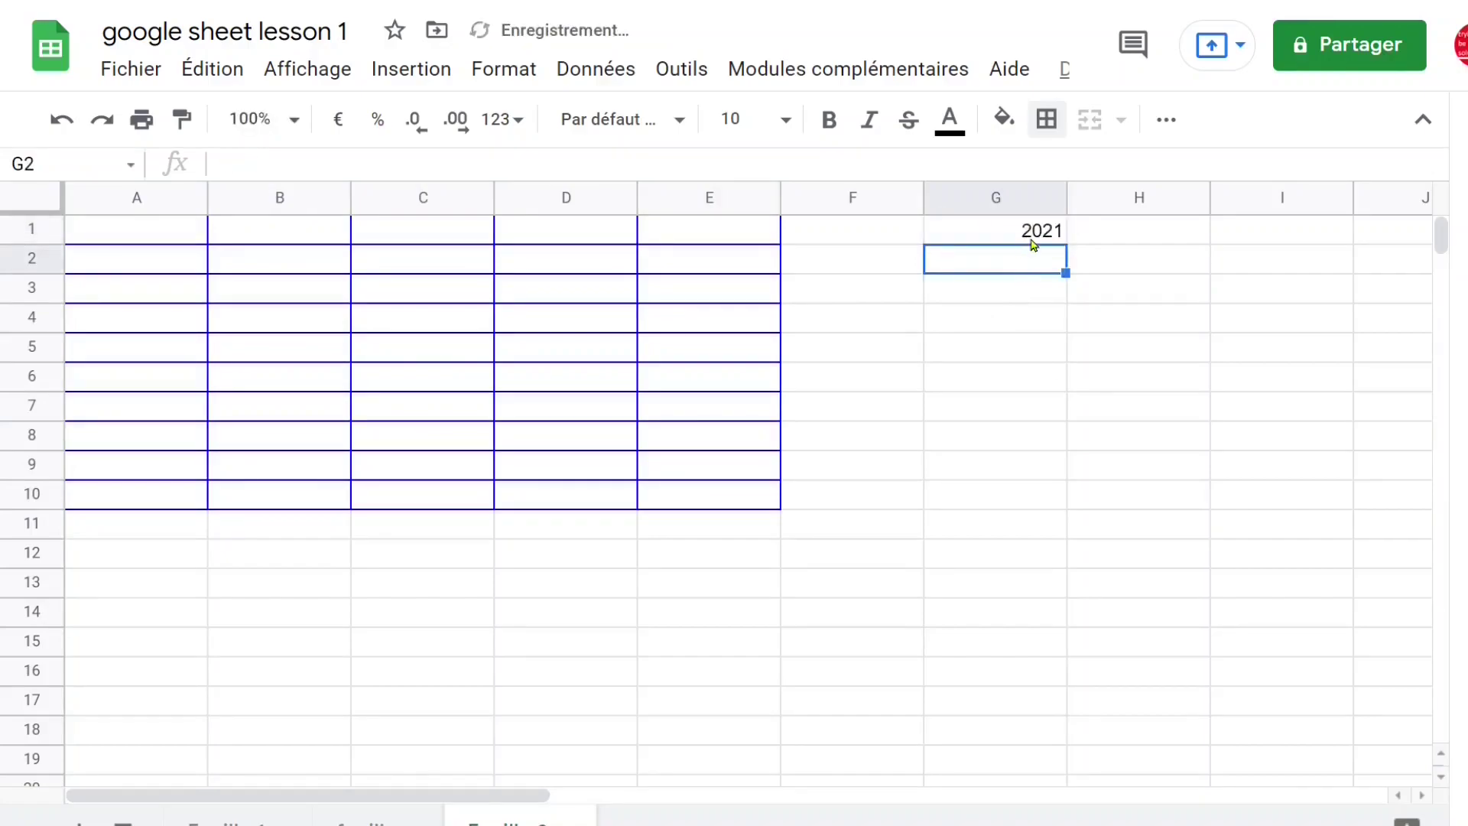
Step: Set the text colour of 2021 in cell G1 to blue
left_click(1030, 239)
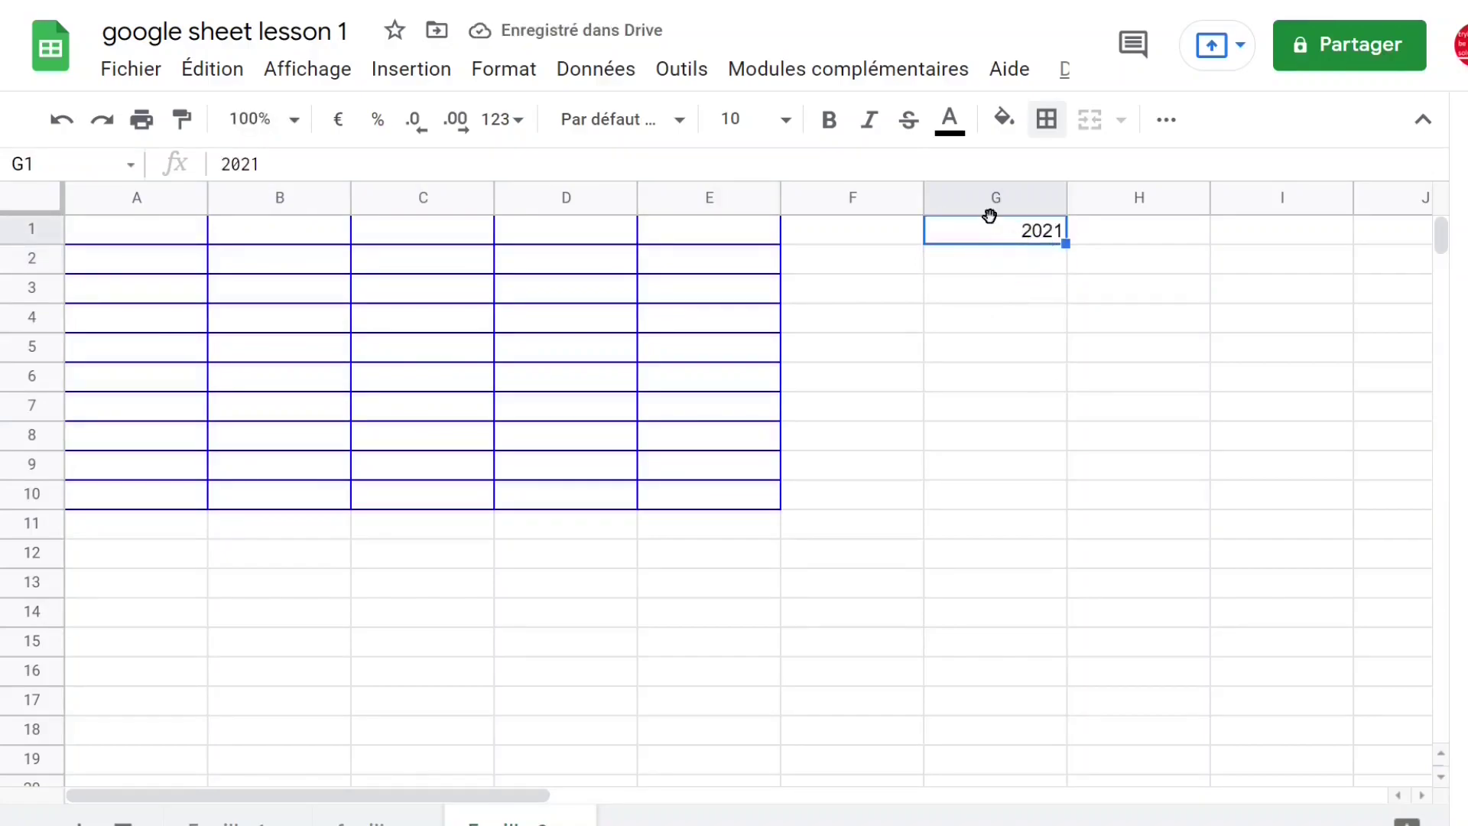
left_click(952, 122)
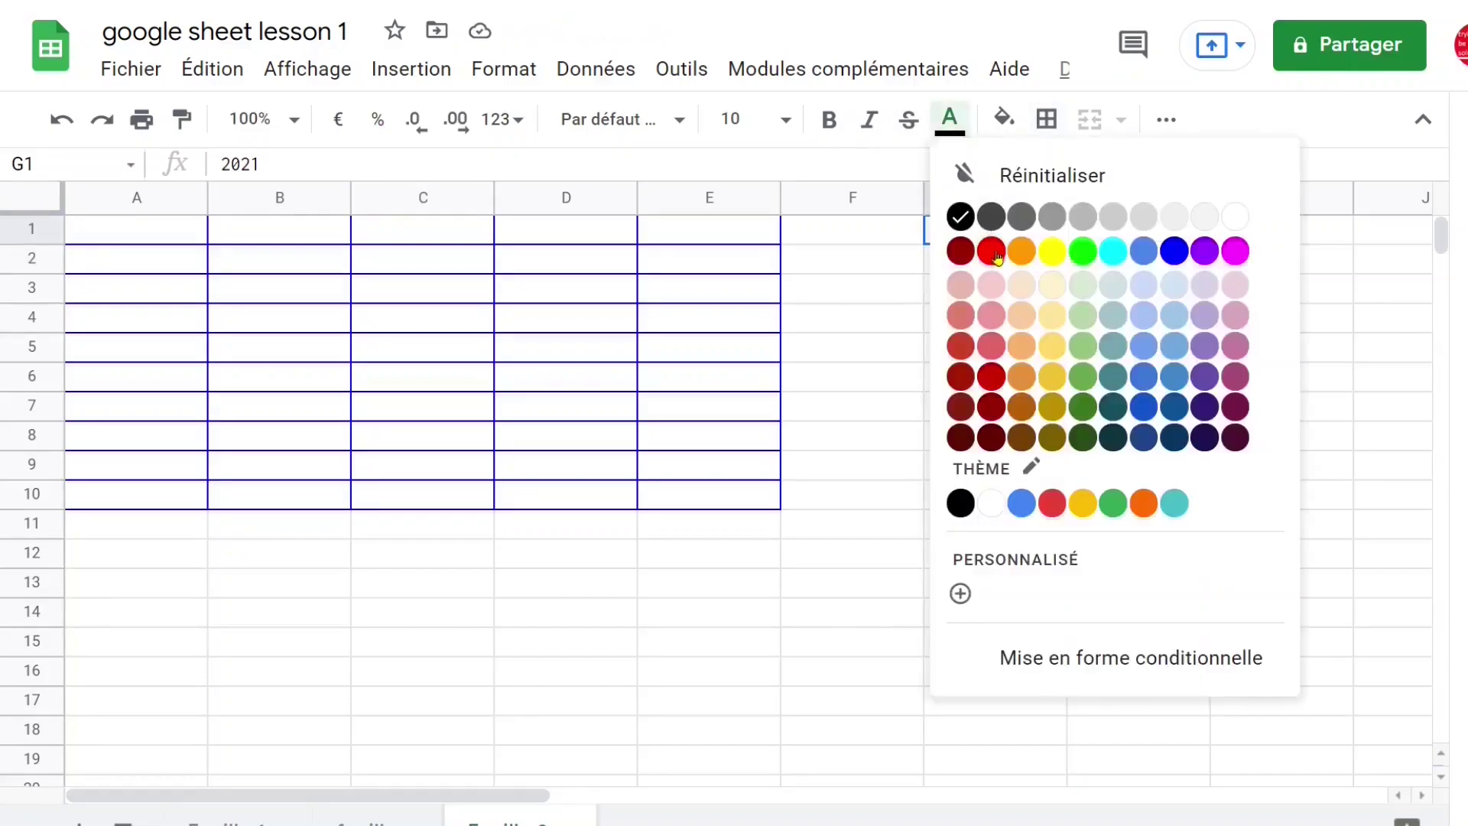
left_click(1178, 254)
left_click(910, 383)
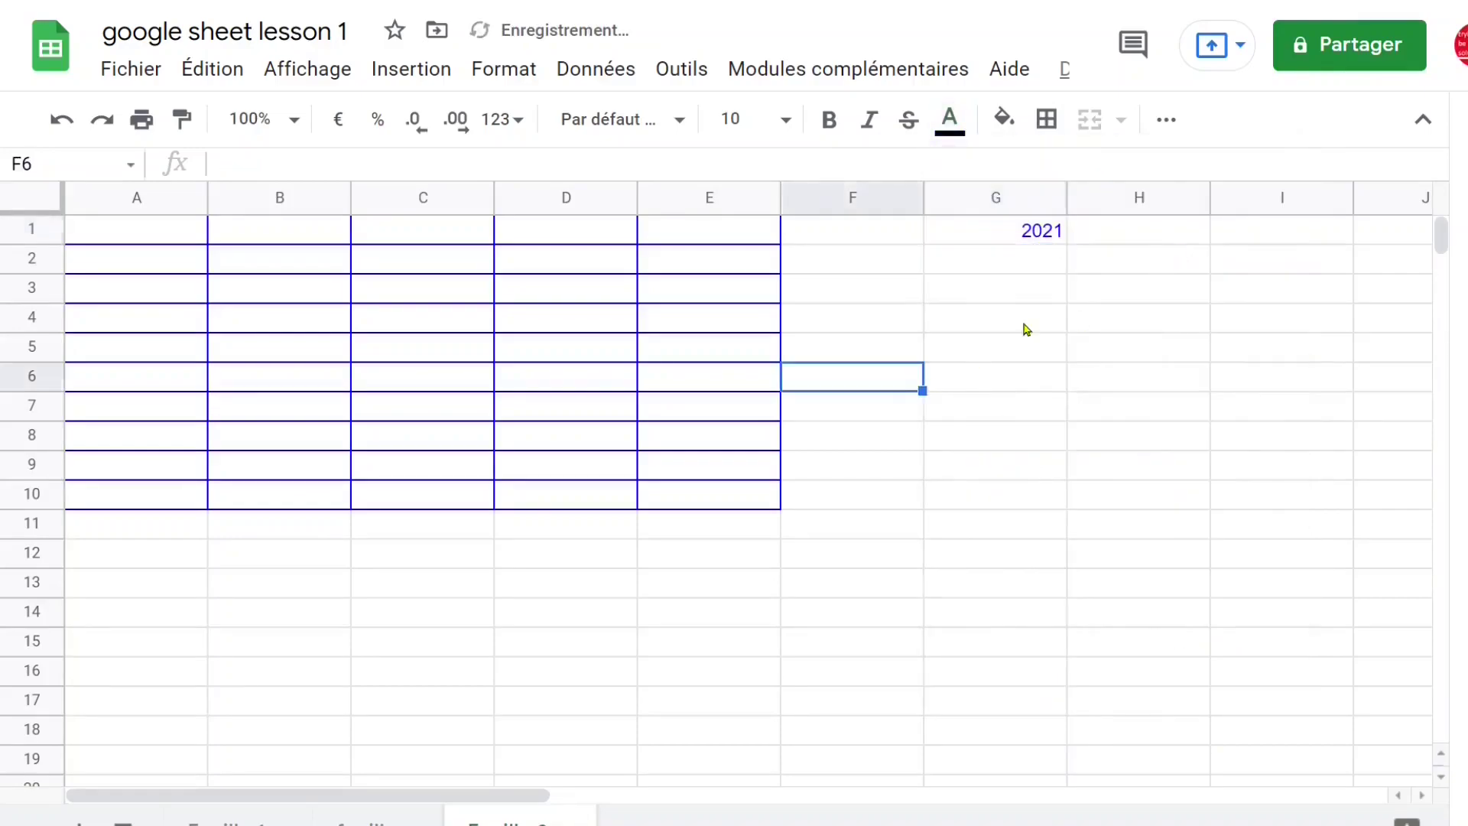
Step: Fill the background of cell G1 with red
left_click(1023, 237)
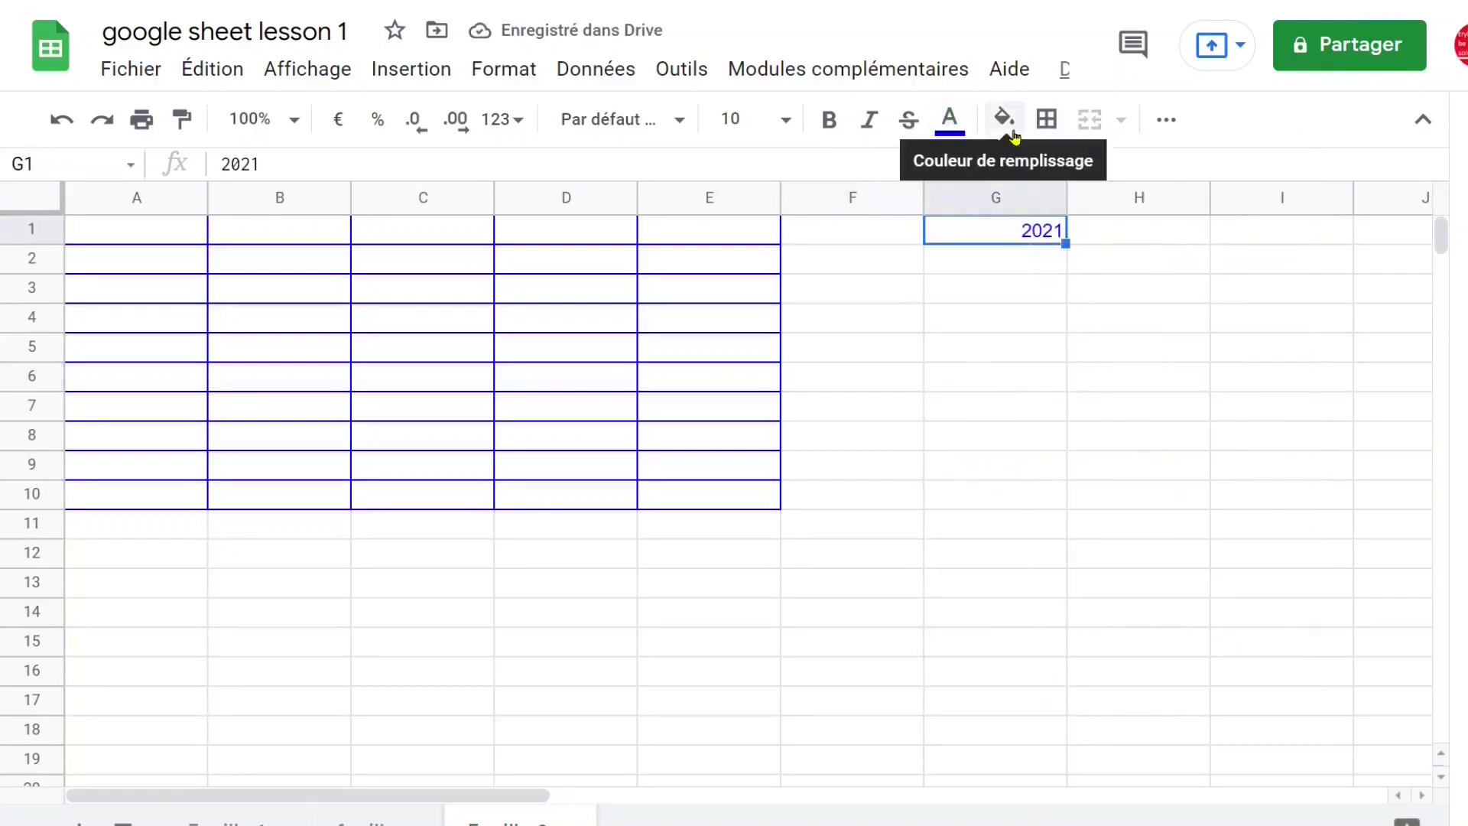
left_click(1018, 125)
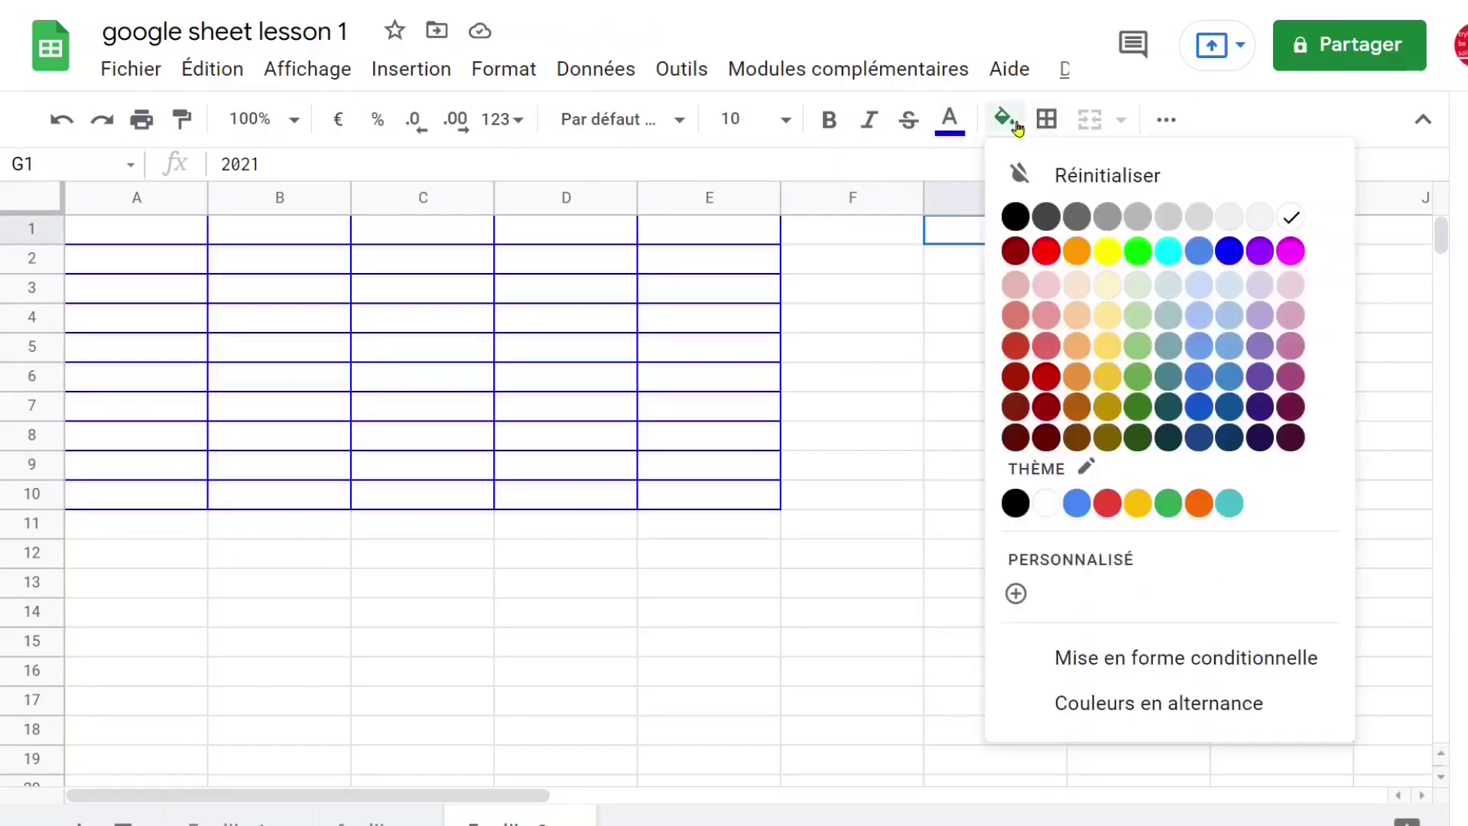
left_click(1047, 251)
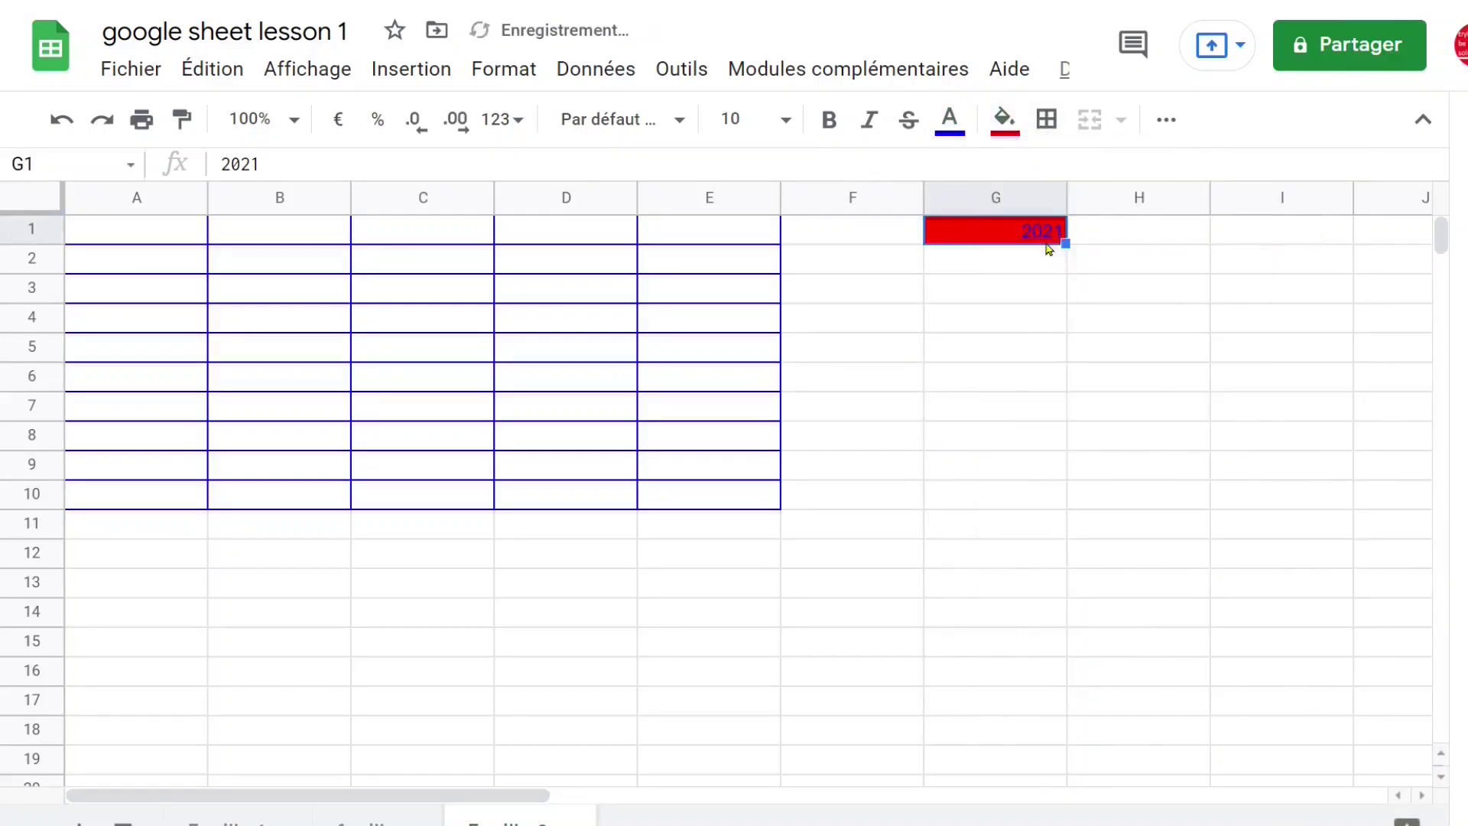
left_click(1024, 341)
Step: Fill the background of cell G1 with yellow
left_click(1043, 239)
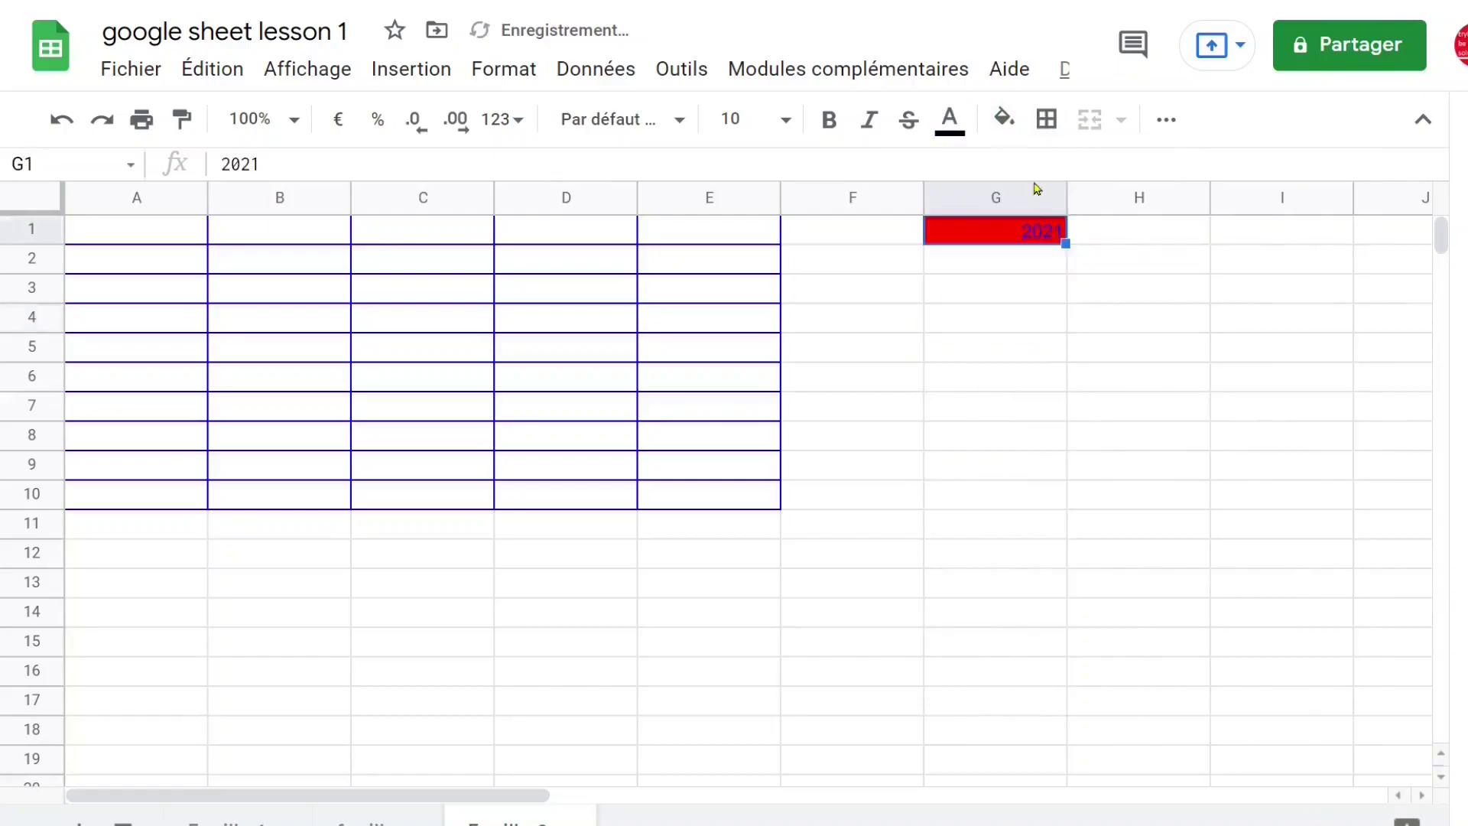
left_click(1006, 120)
left_click(1101, 255)
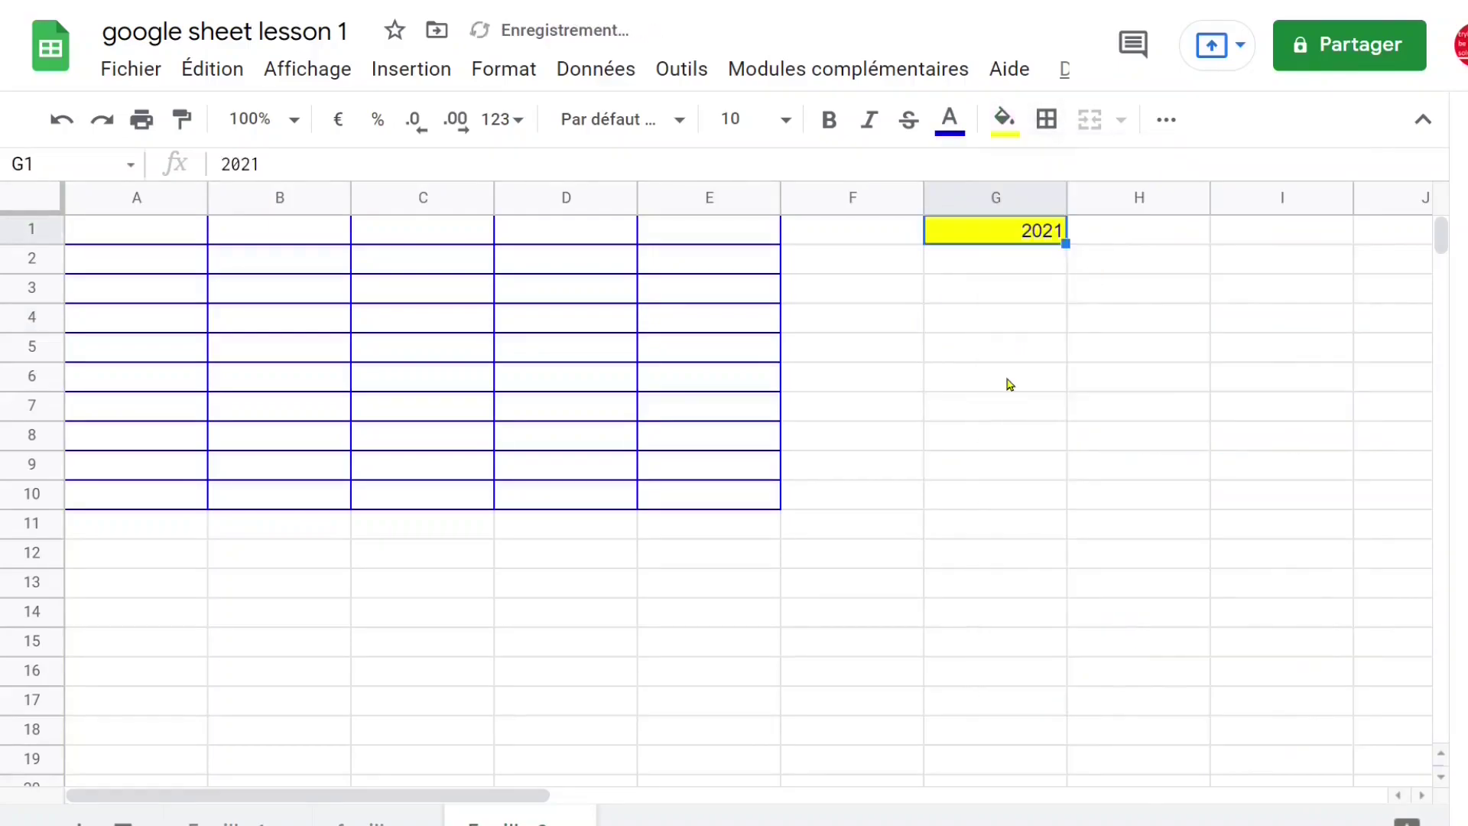
left_click(1006, 380)
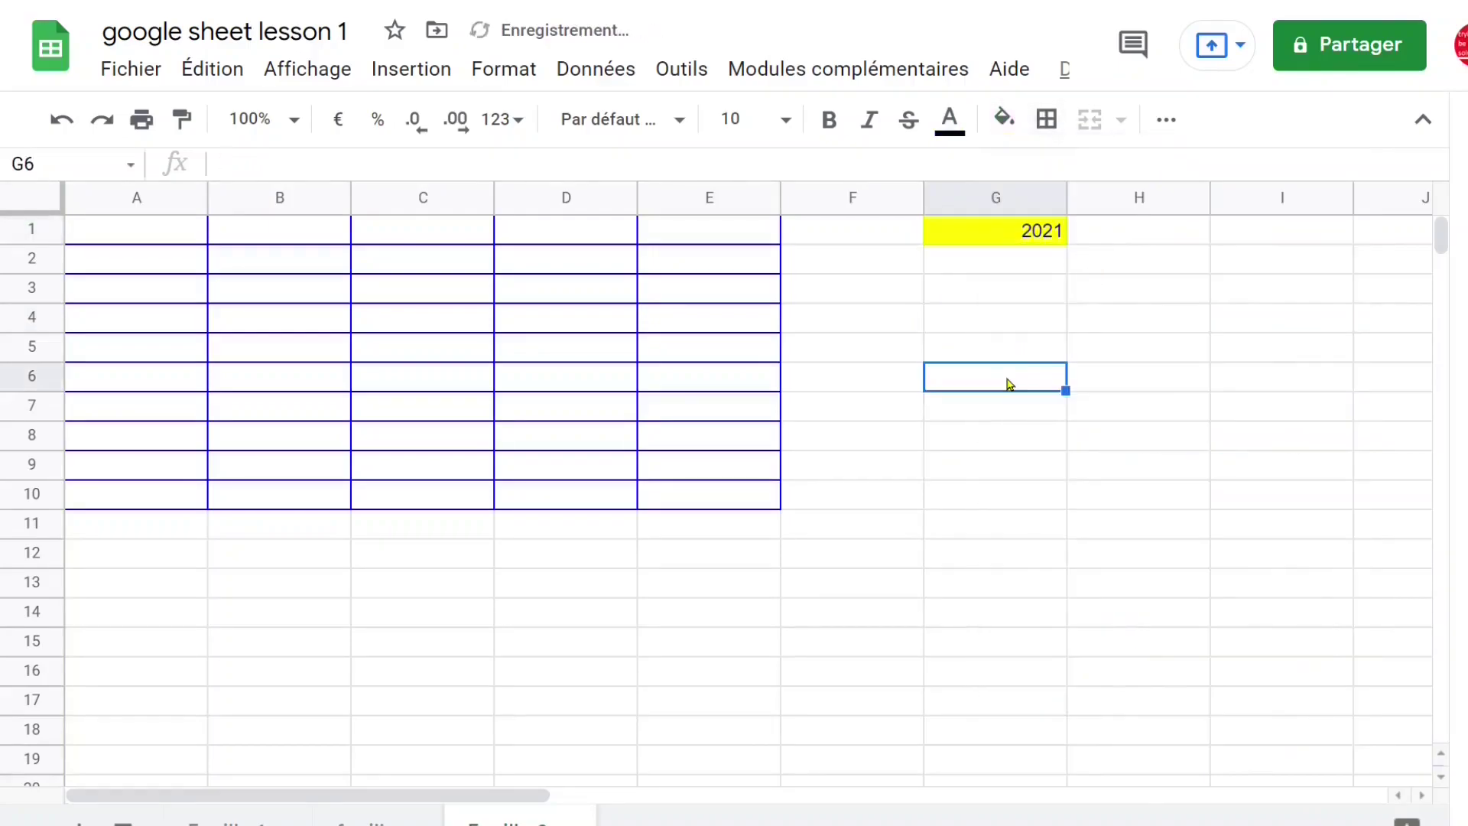
left_click(1033, 225)
left_click(994, 268)
left_click(1035, 332)
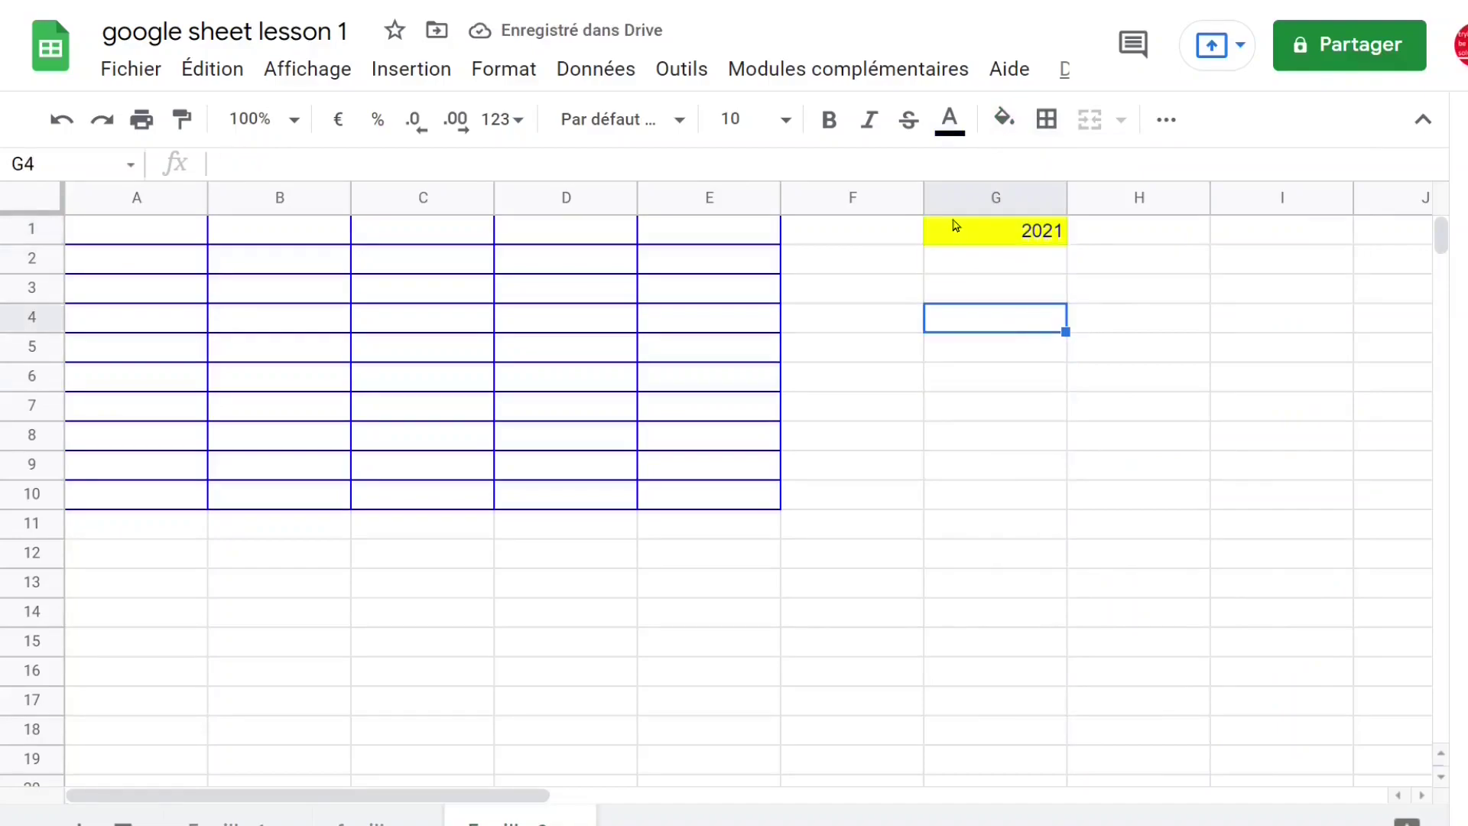
Step: Make 2021 in cell G1 bold and italic, and set its font size to 24
left_click(1006, 231)
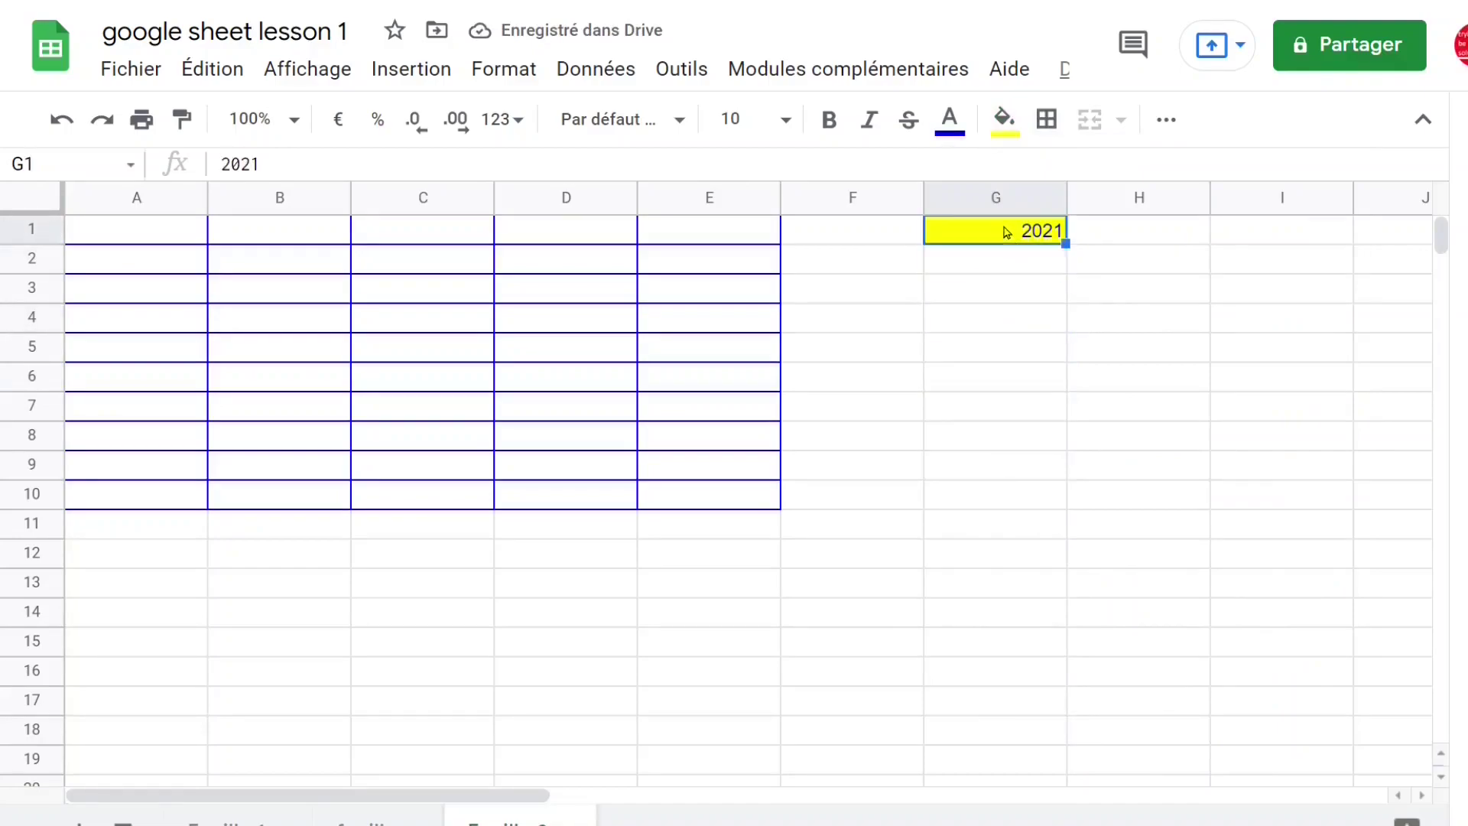
left_click(831, 127)
left_click(871, 130)
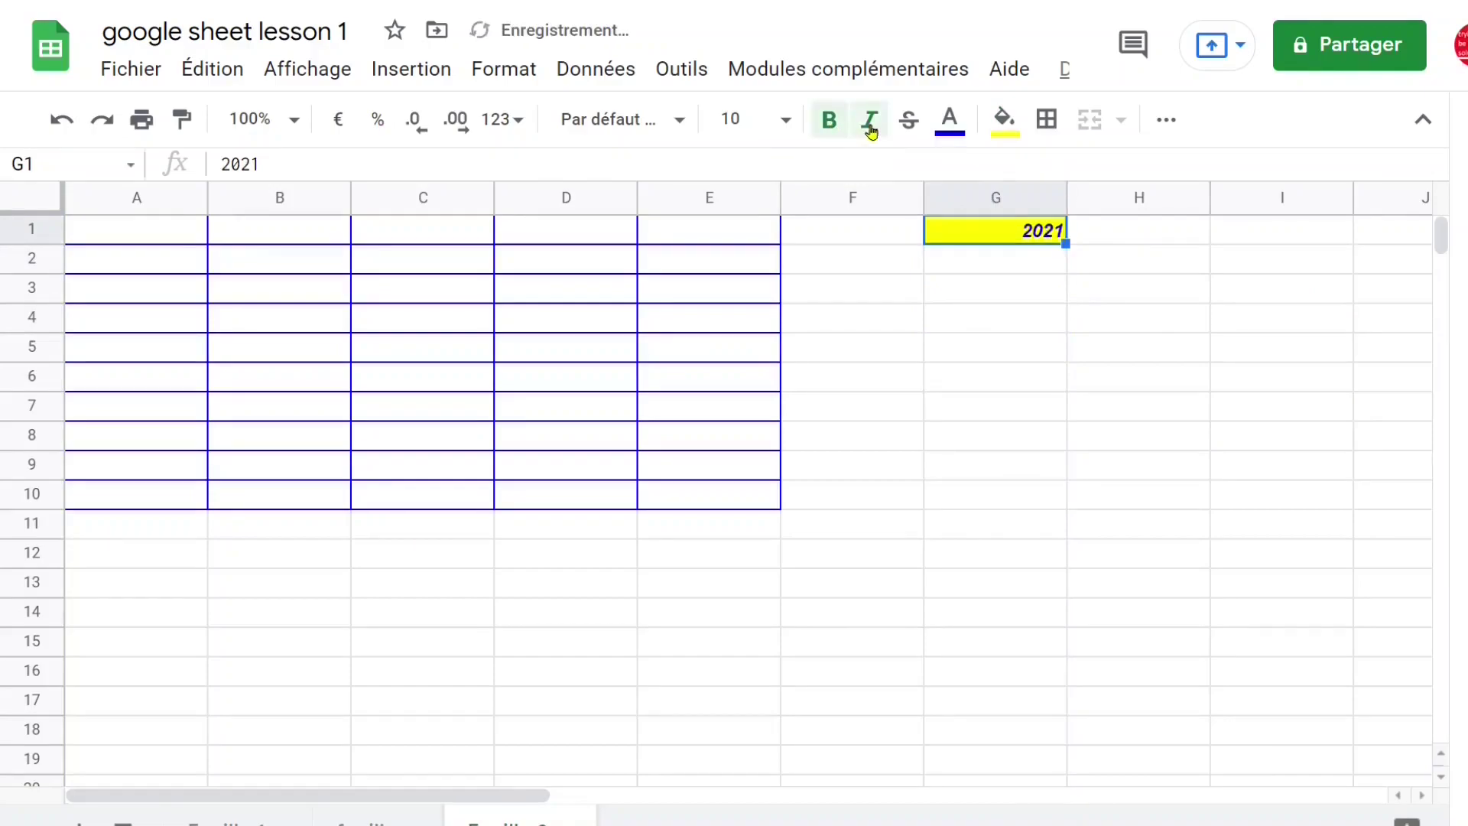
left_click(787, 122)
left_click(736, 577)
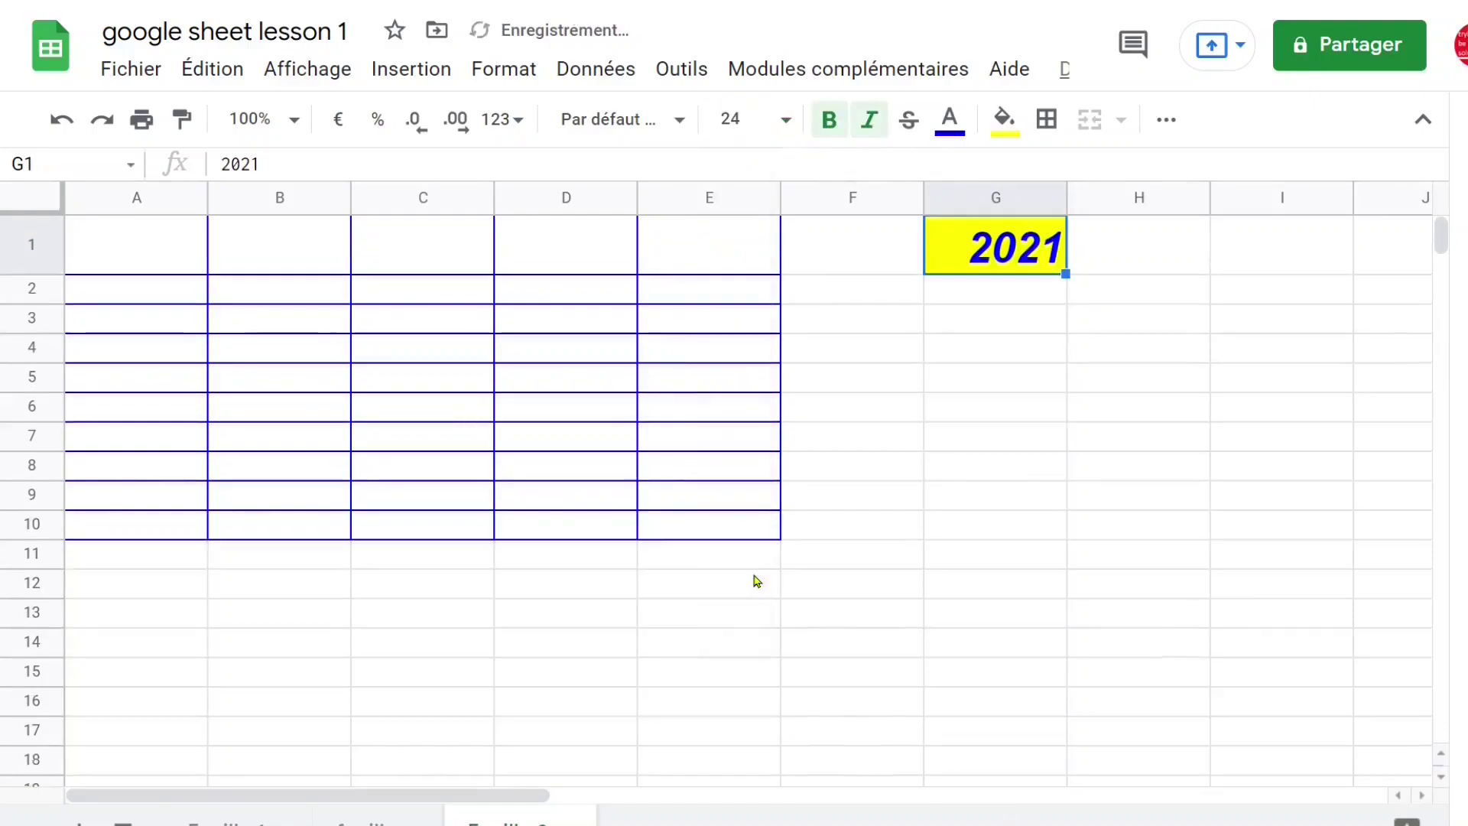
left_click(996, 434)
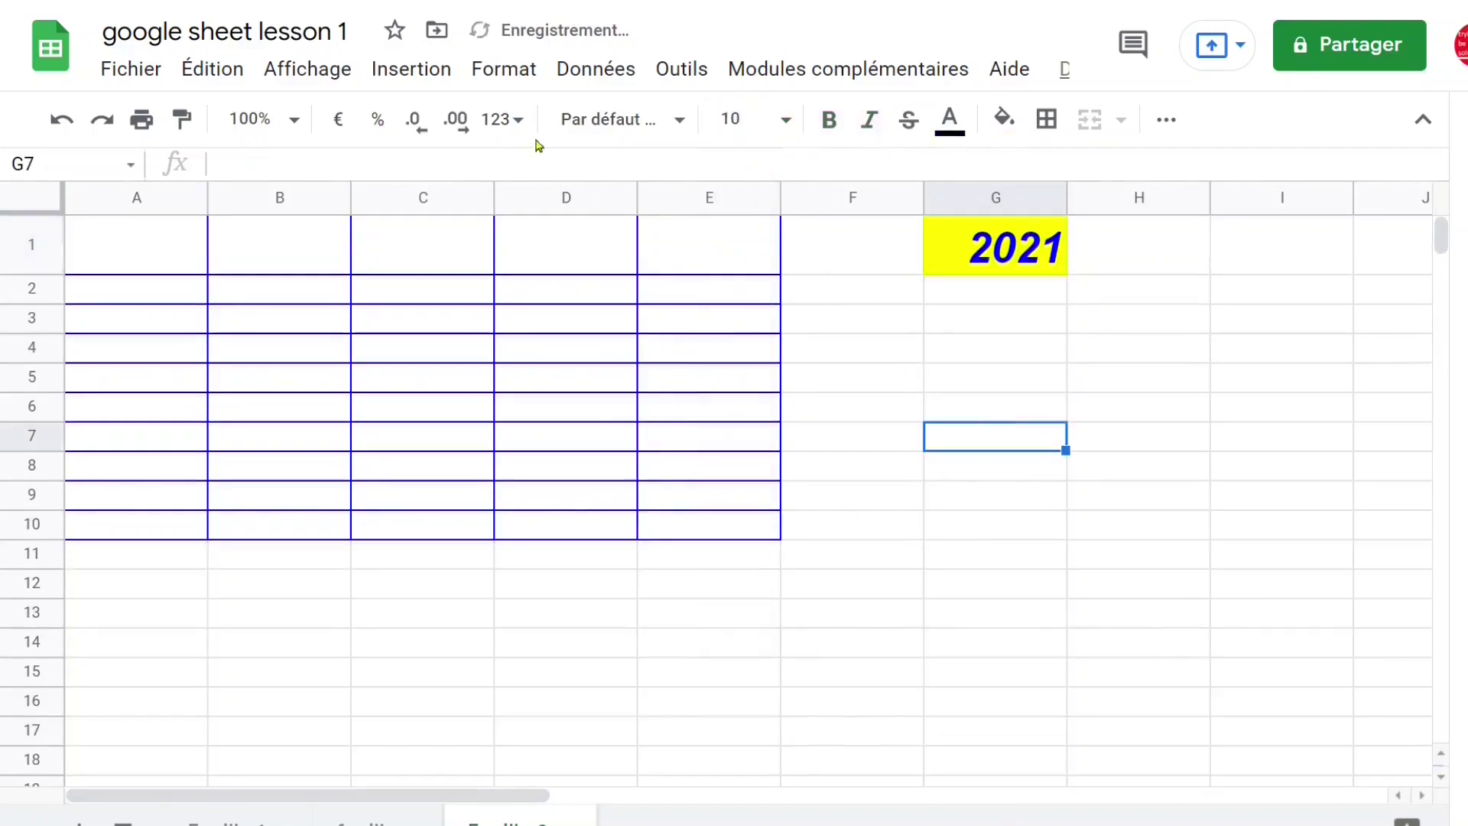
Step: Change the font of 2021 in cell G1 to Droid Sans
left_click(978, 229)
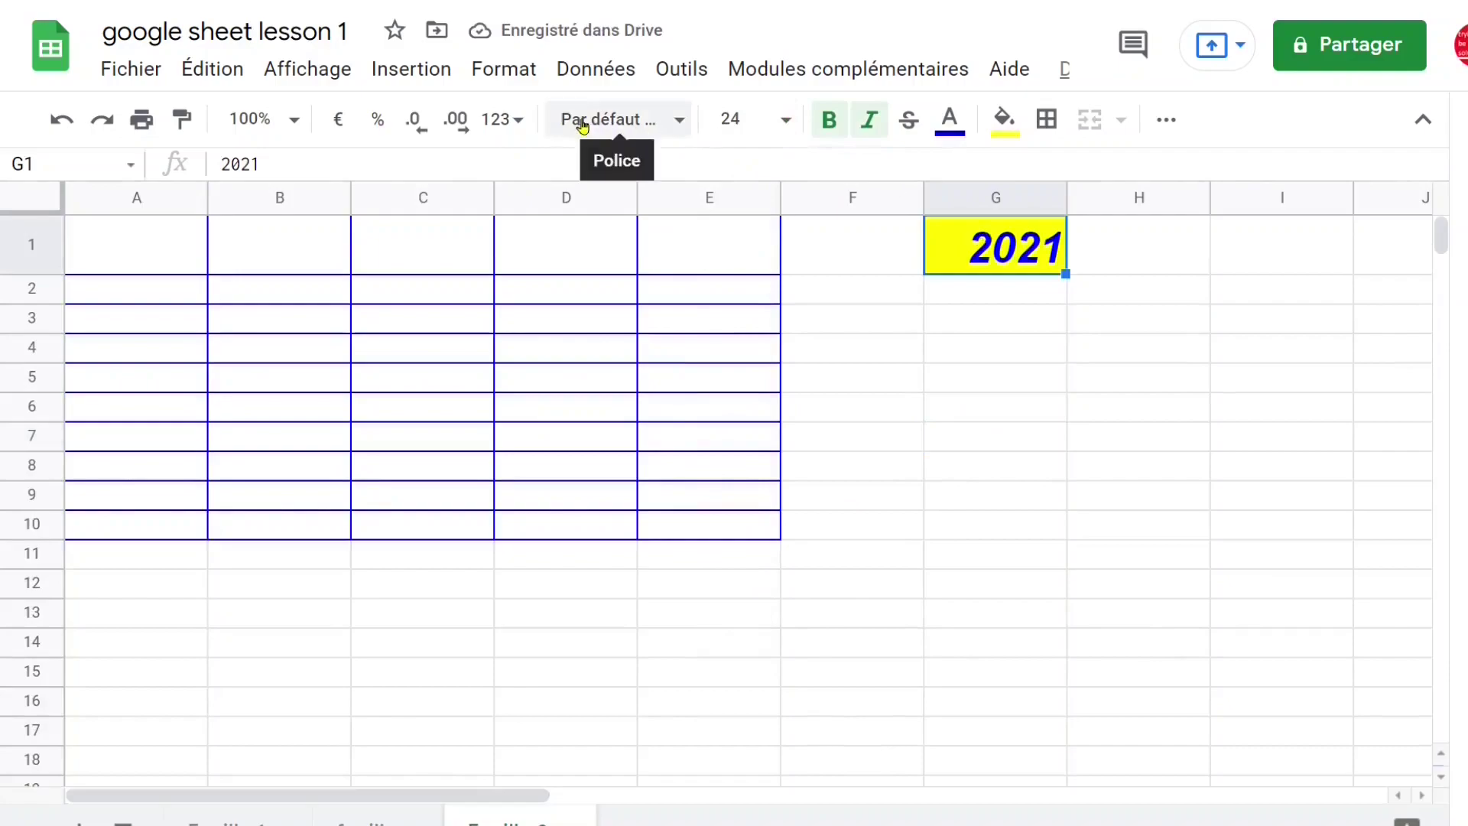
left_click(679, 123)
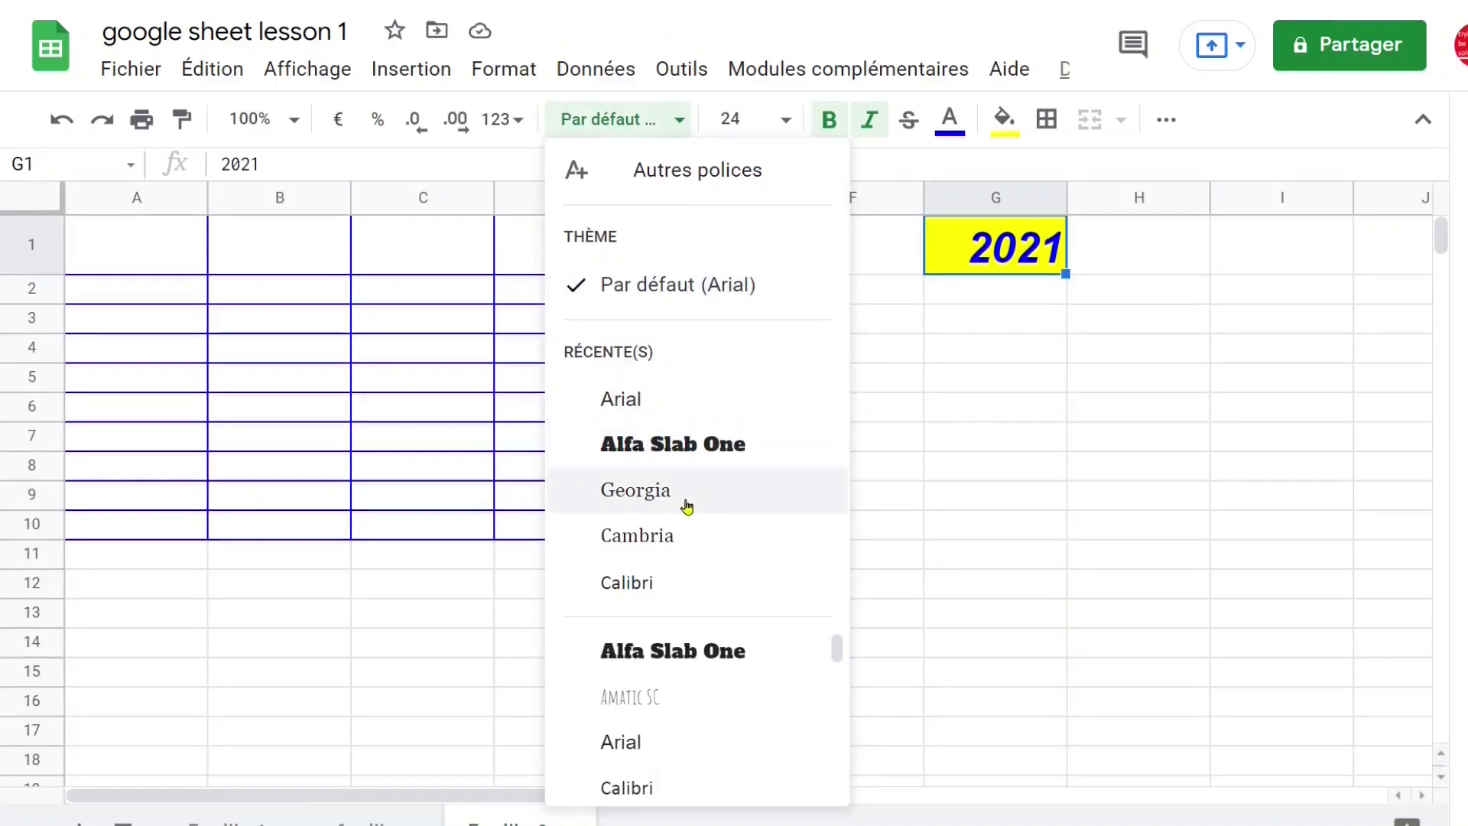
left_click_drag(843, 652, 840, 697)
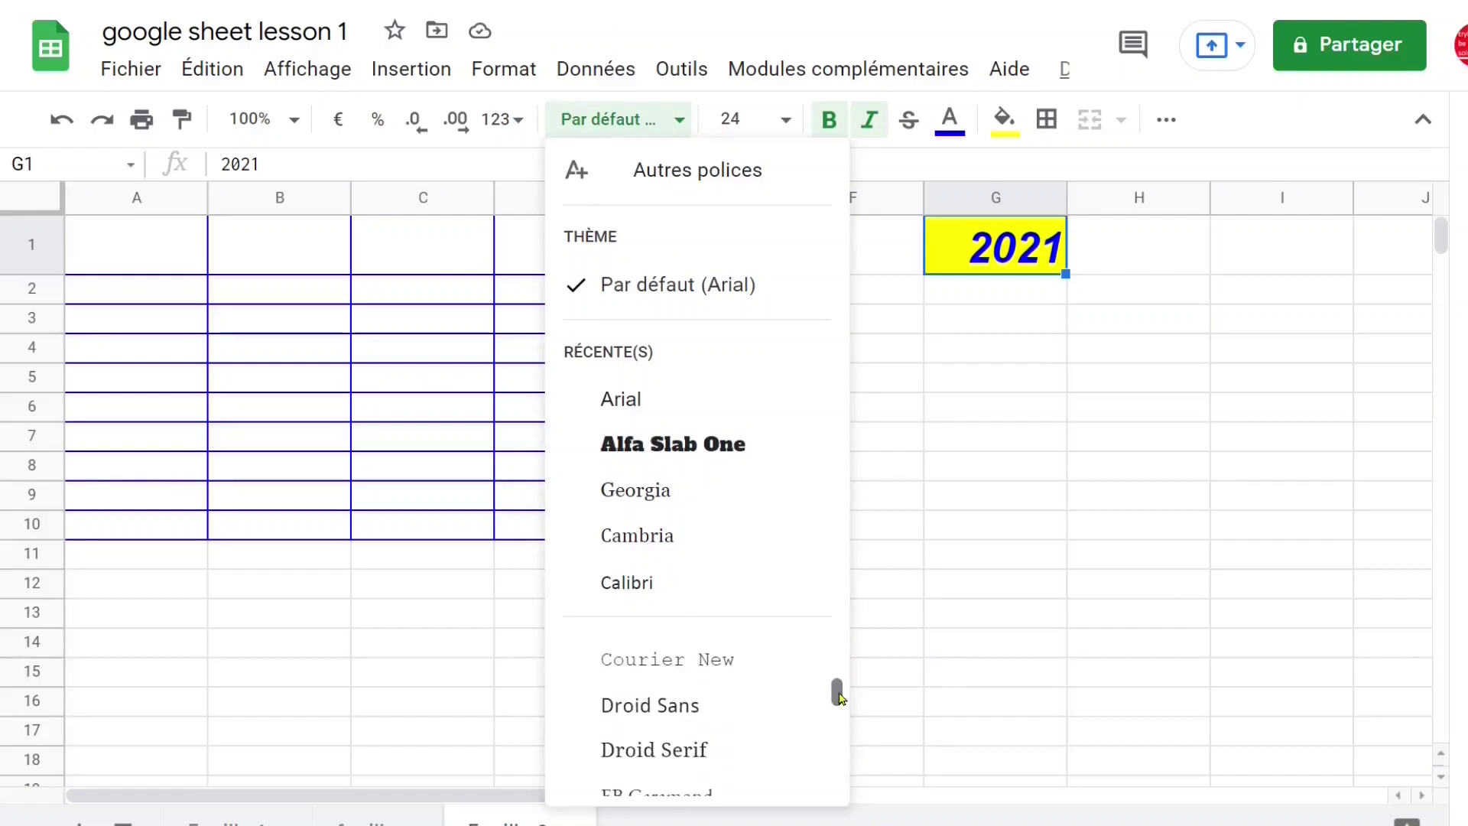
left_click(747, 705)
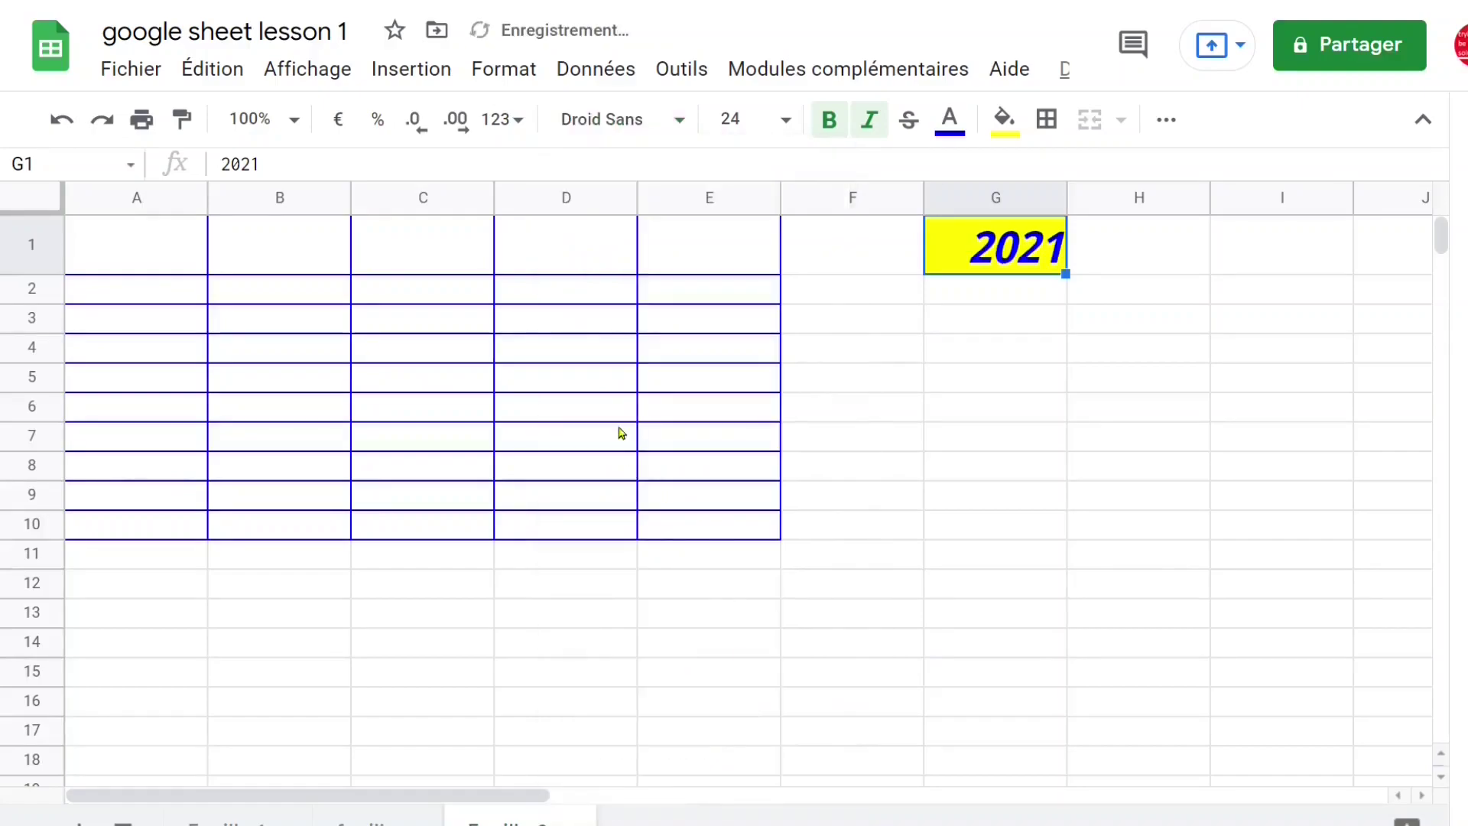
left_click(1075, 418)
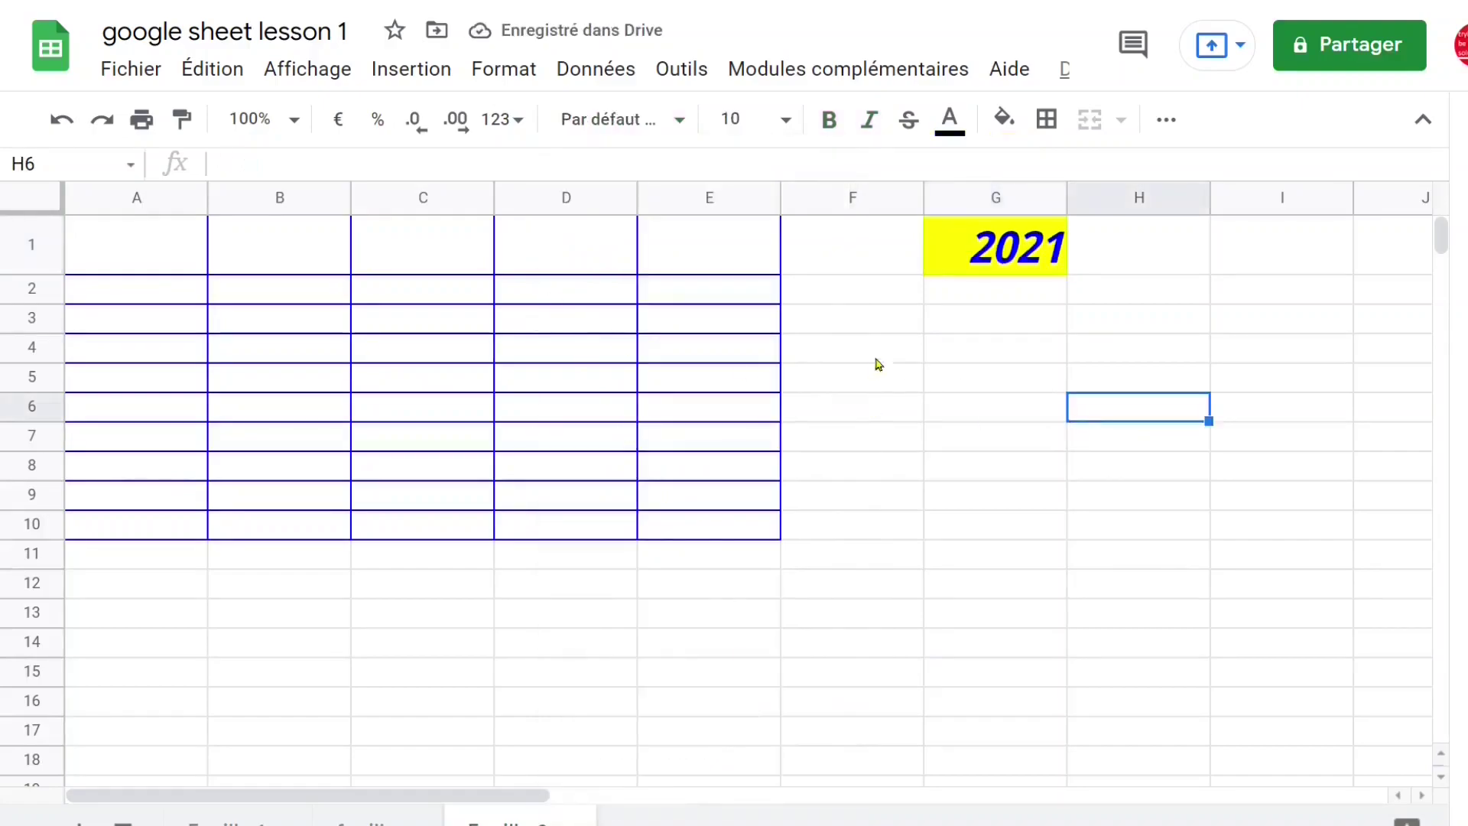
left_click(1052, 347)
Step: Enter 12, 16 and 18 in cells B22, C22 and D22
scroll(569, 539, "down", 5)
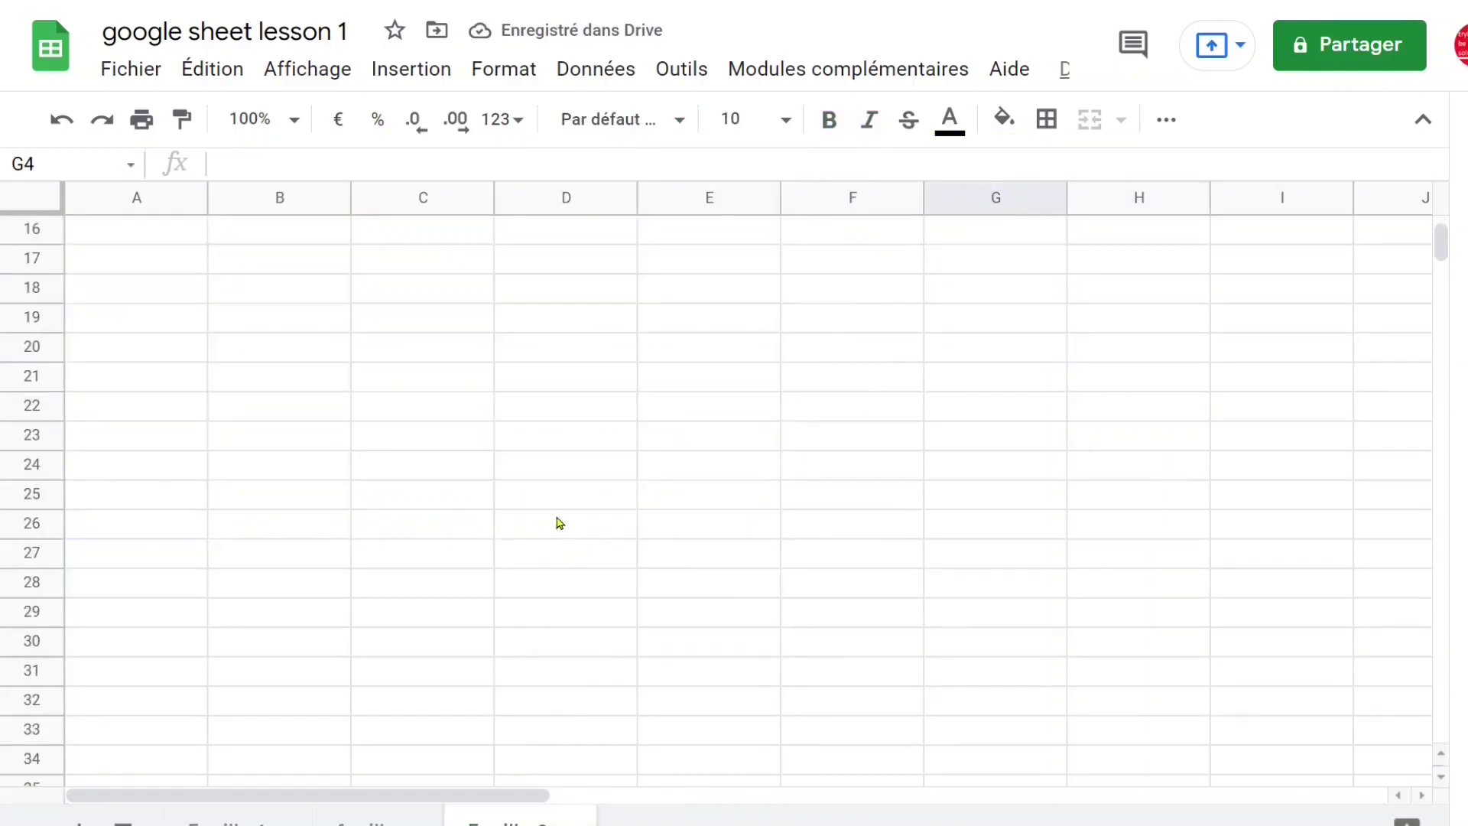
scroll(521, 456, "down", 2)
left_click(324, 267)
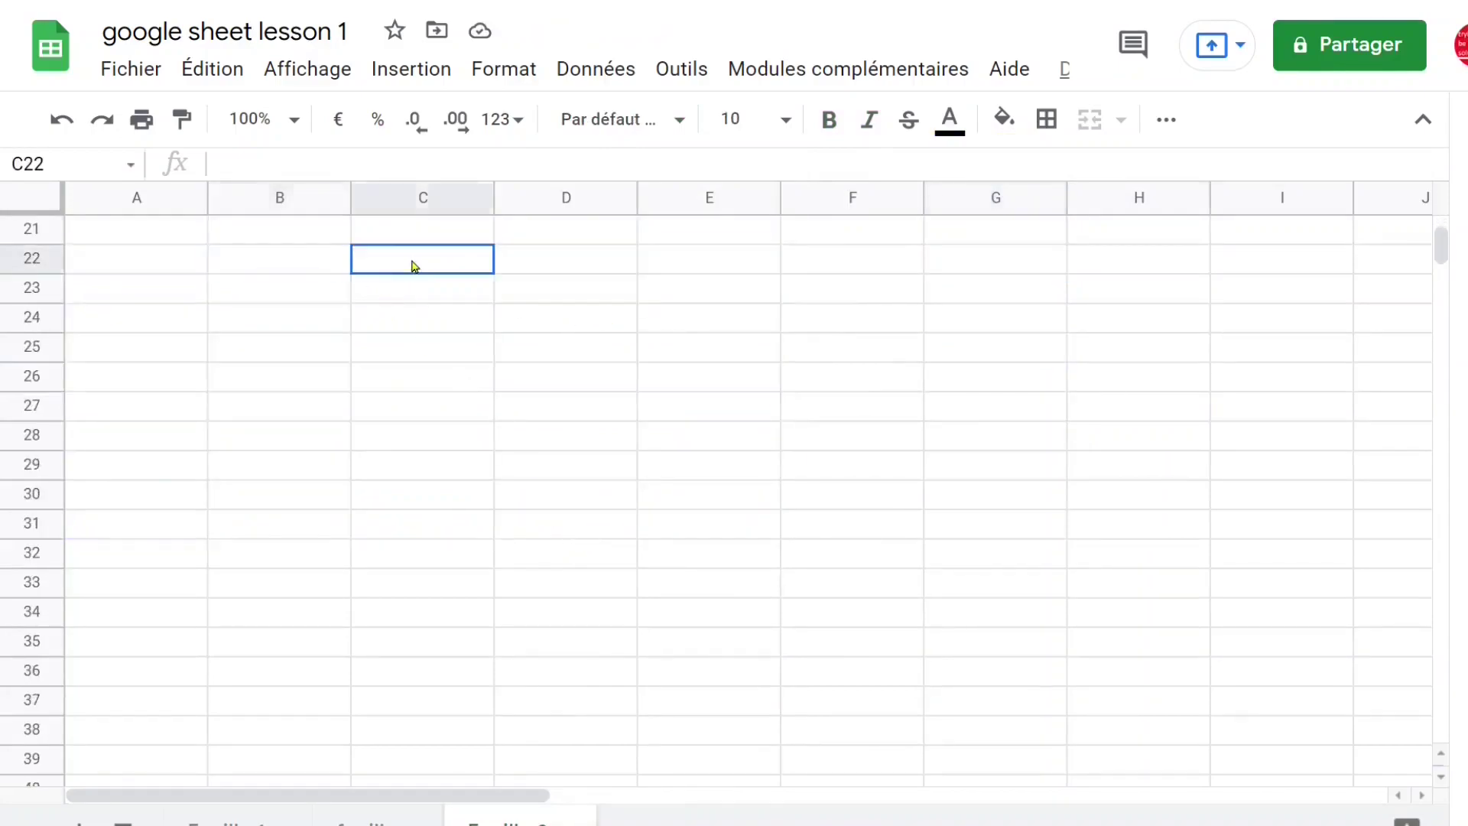
type("12")
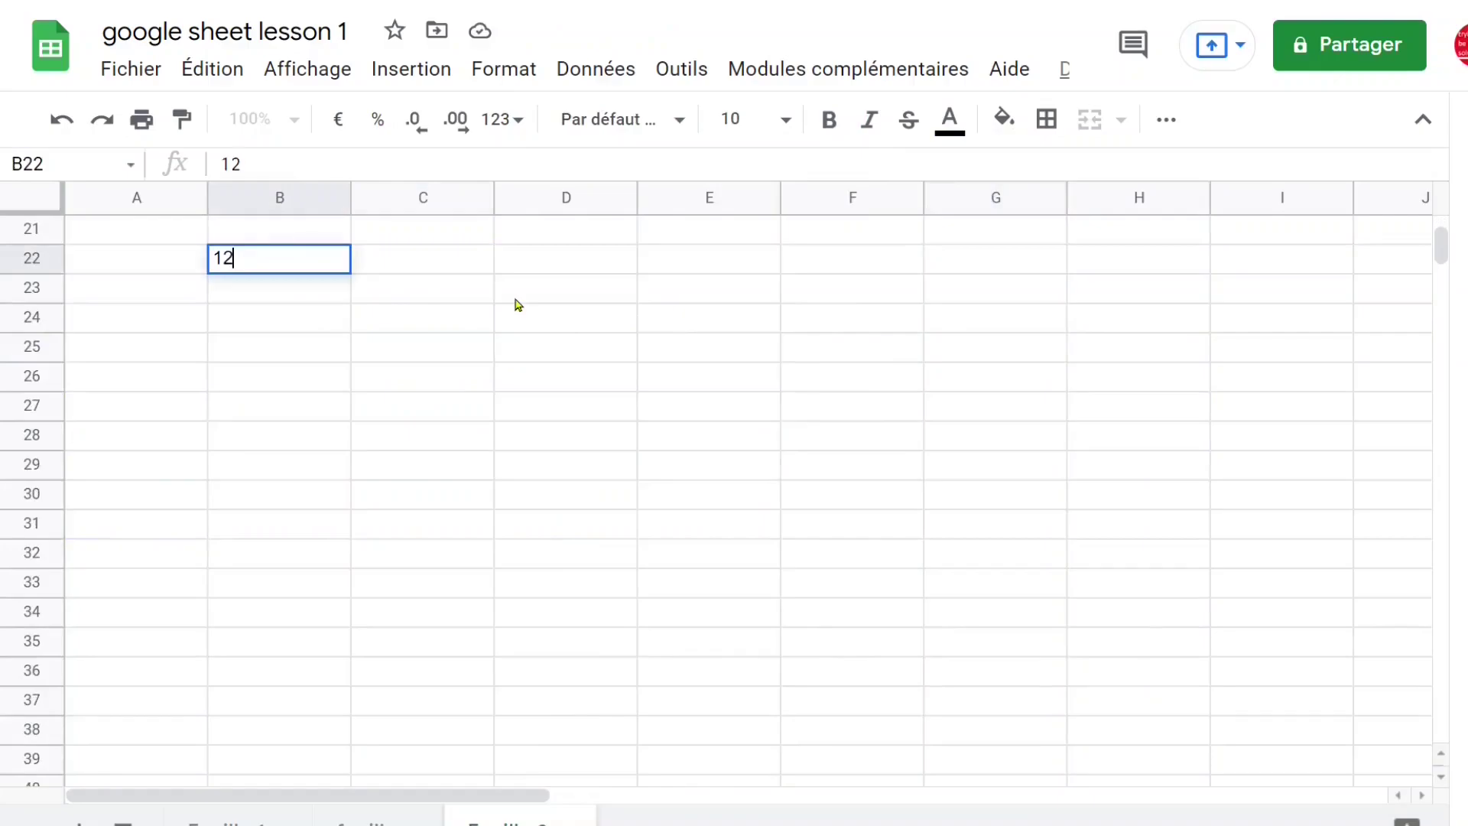
key("Tab")
type("16")
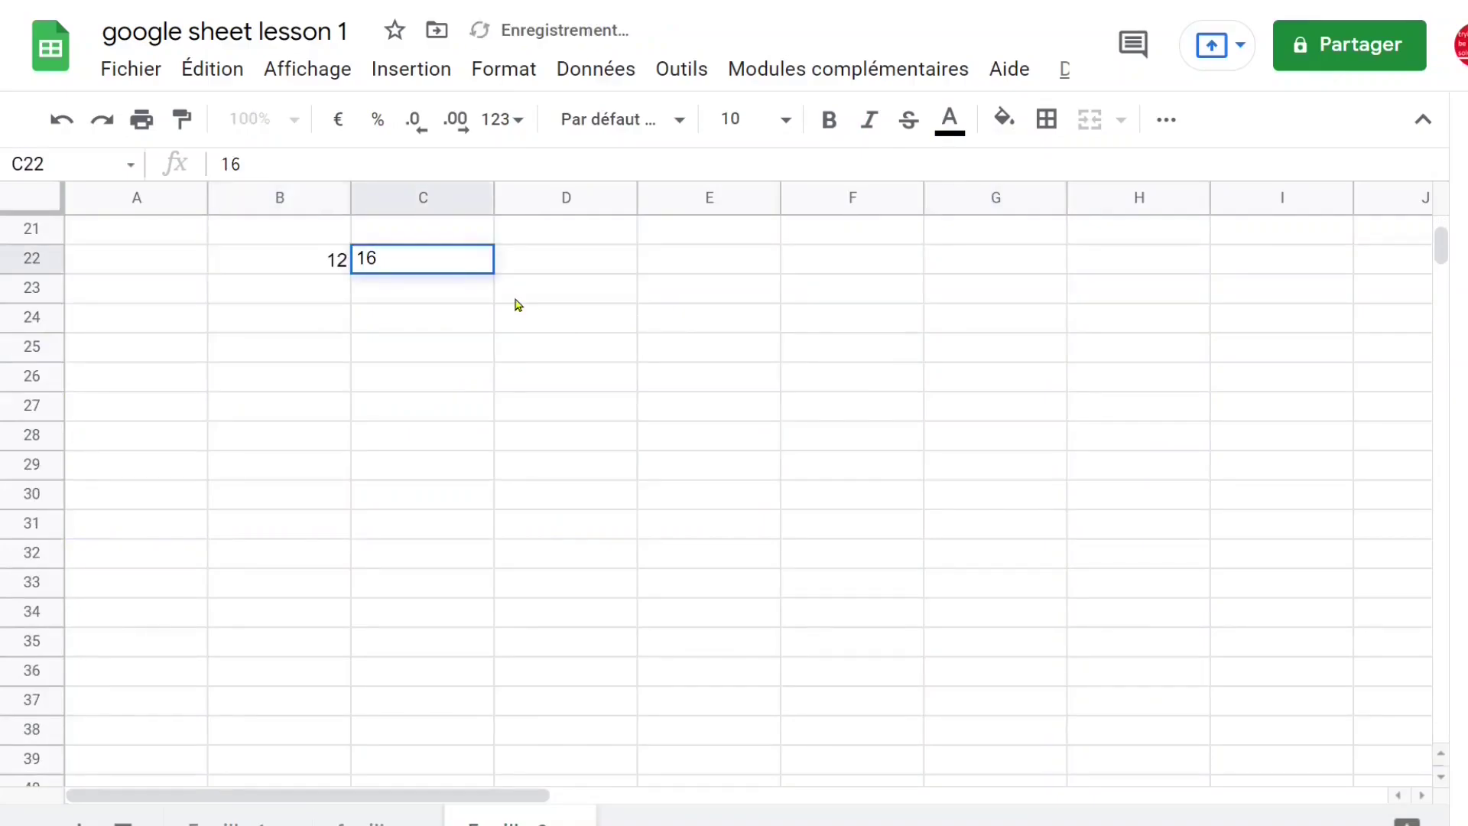
key("Tab")
type("18")
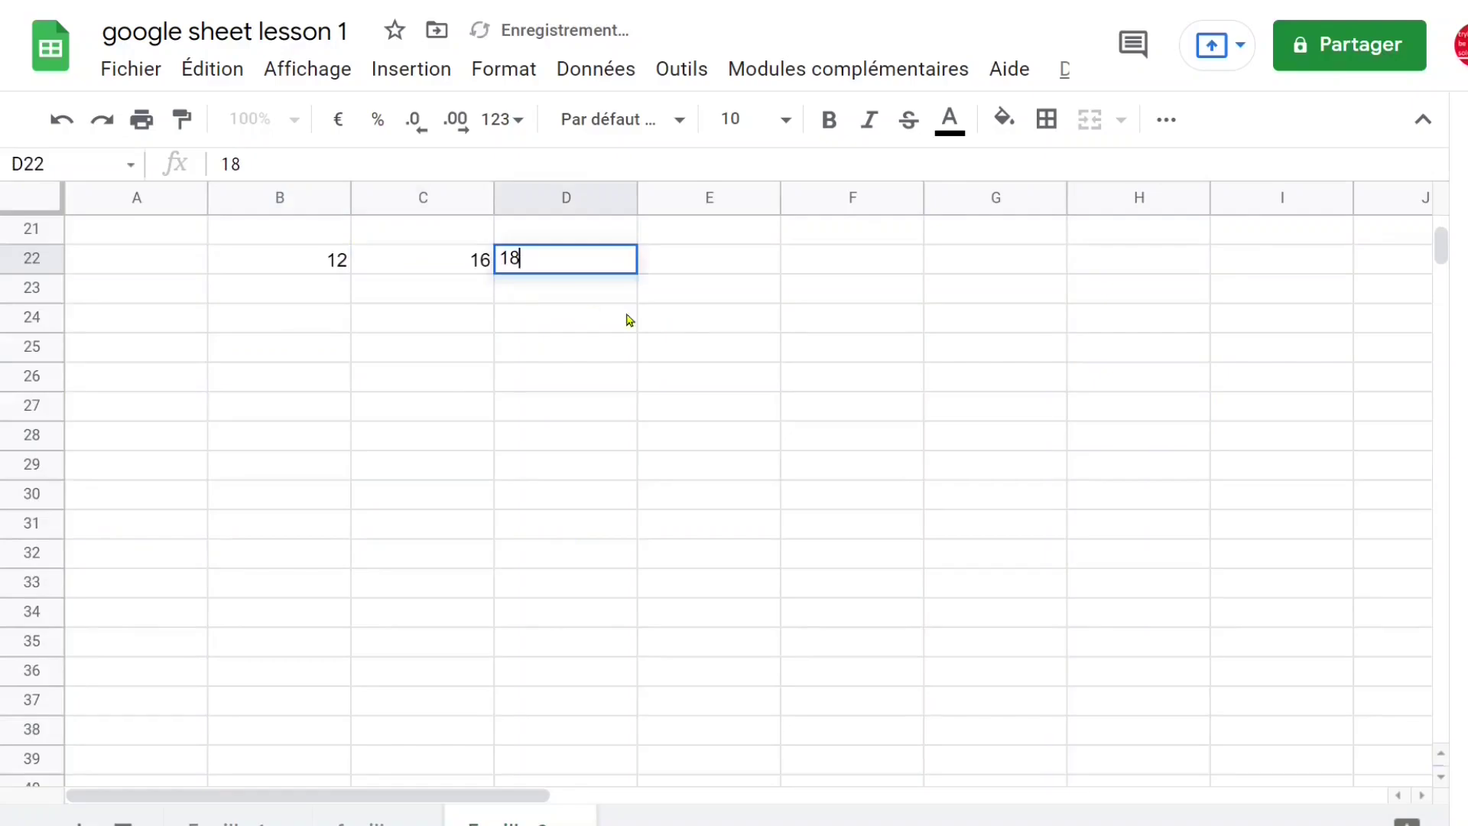
left_click(714, 320)
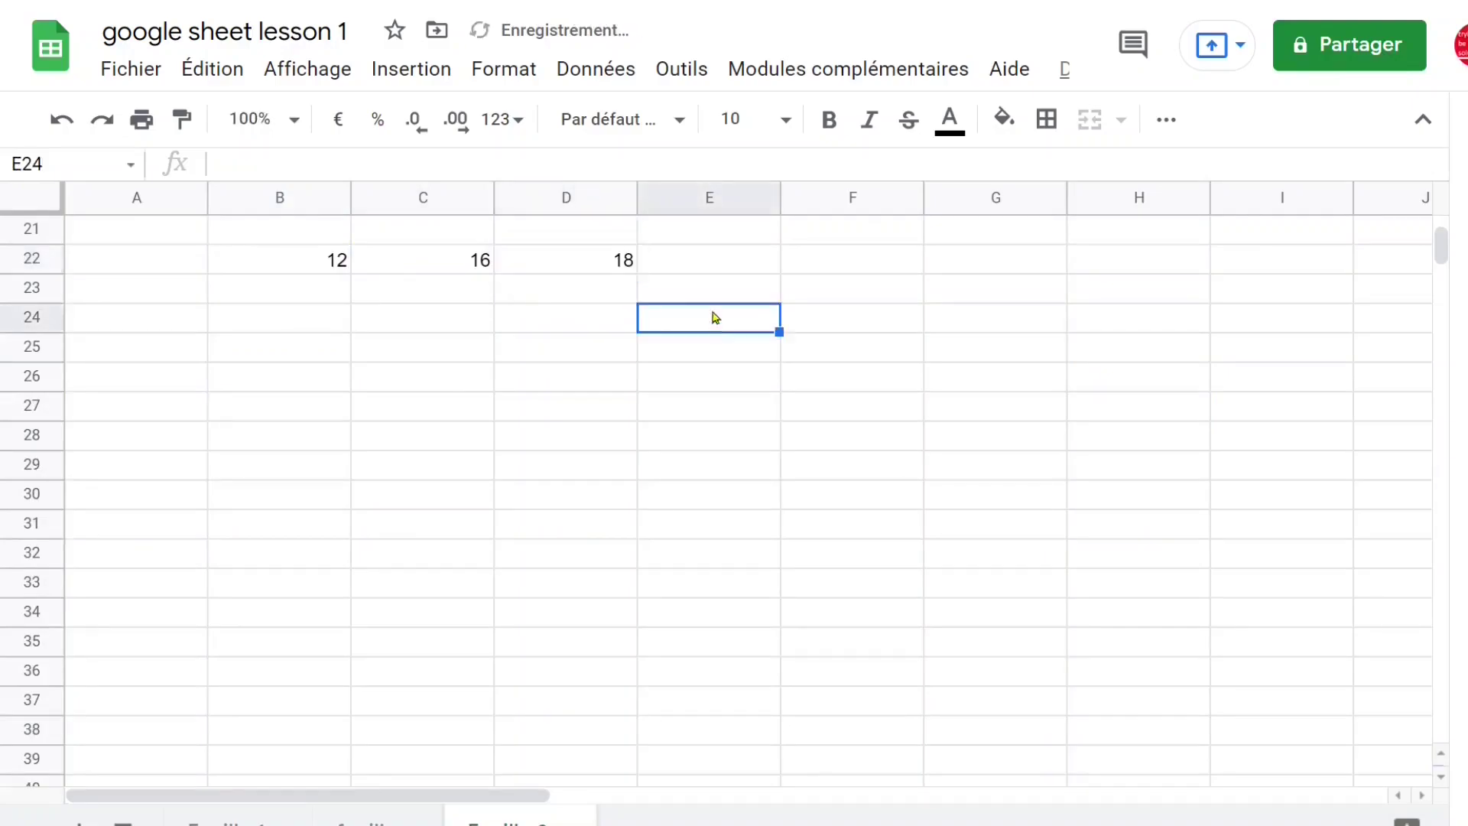
Step: Add up the three numbers in cell E22 with the formula =SOMME(B22:D22)
left_click(703, 266)
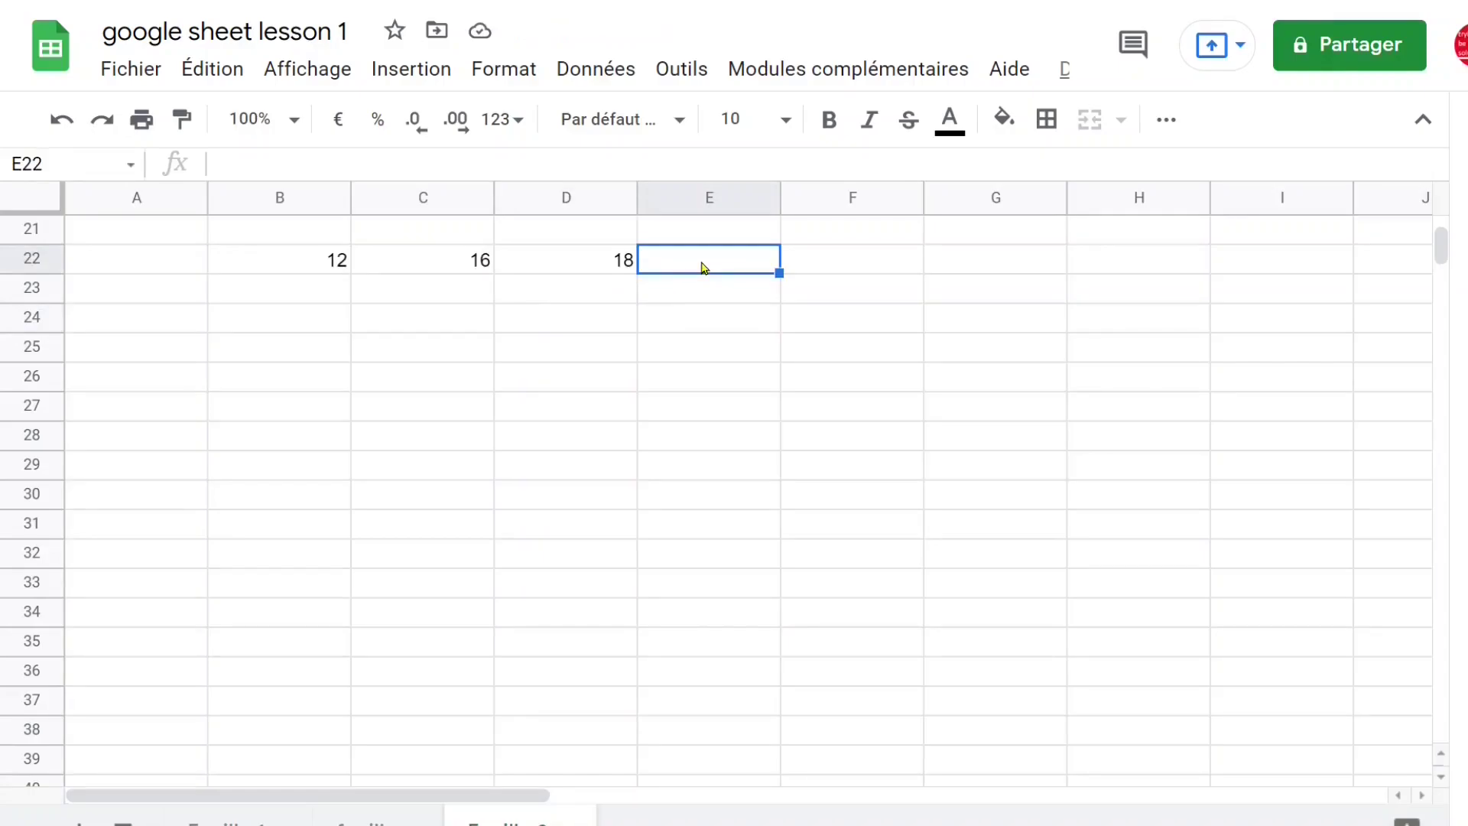
type("=somme")
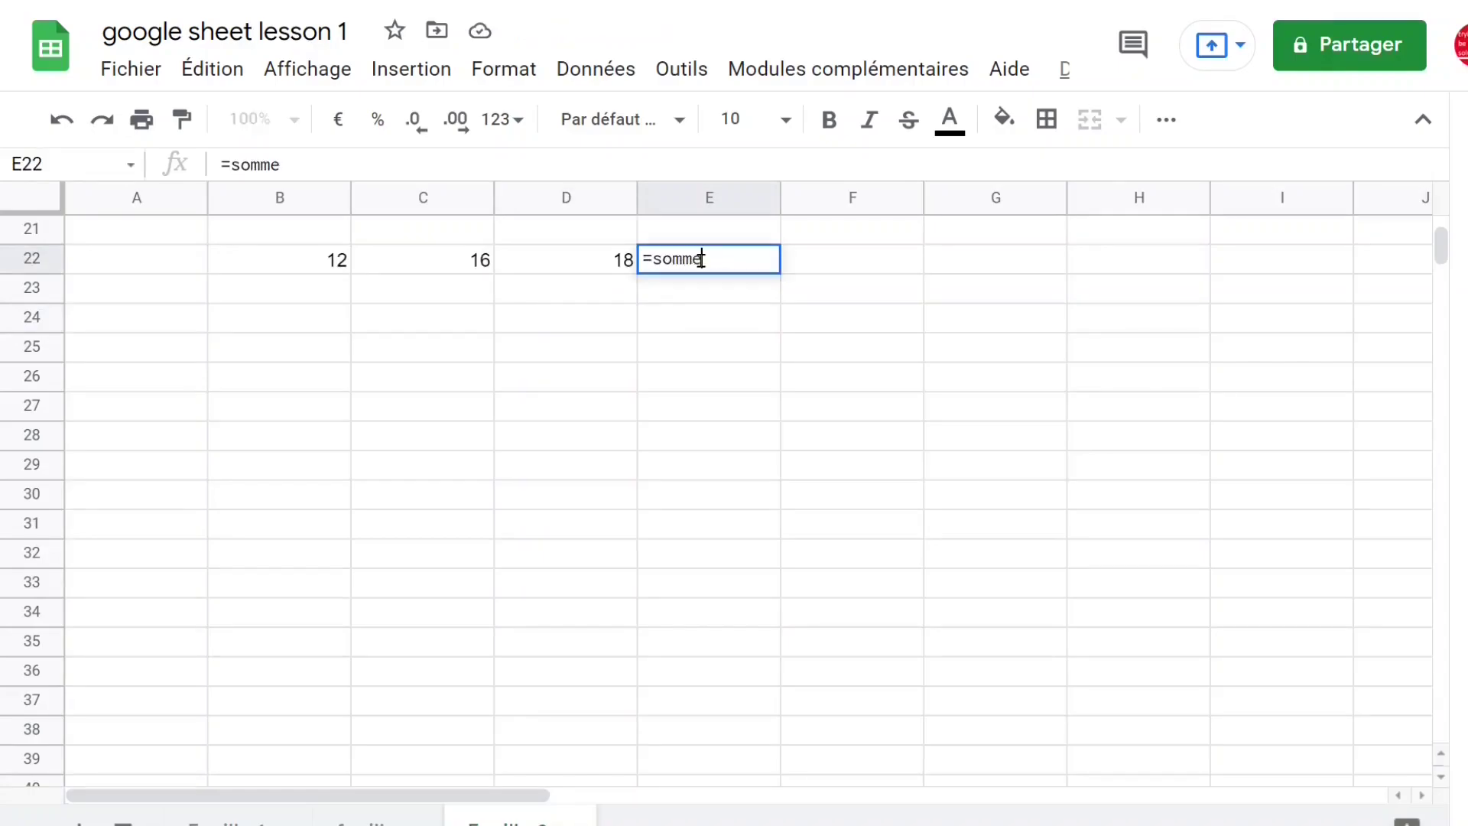
key("Tab")
left_click_drag(337, 260, 367, 257)
left_click_drag(461, 263, 556, 266)
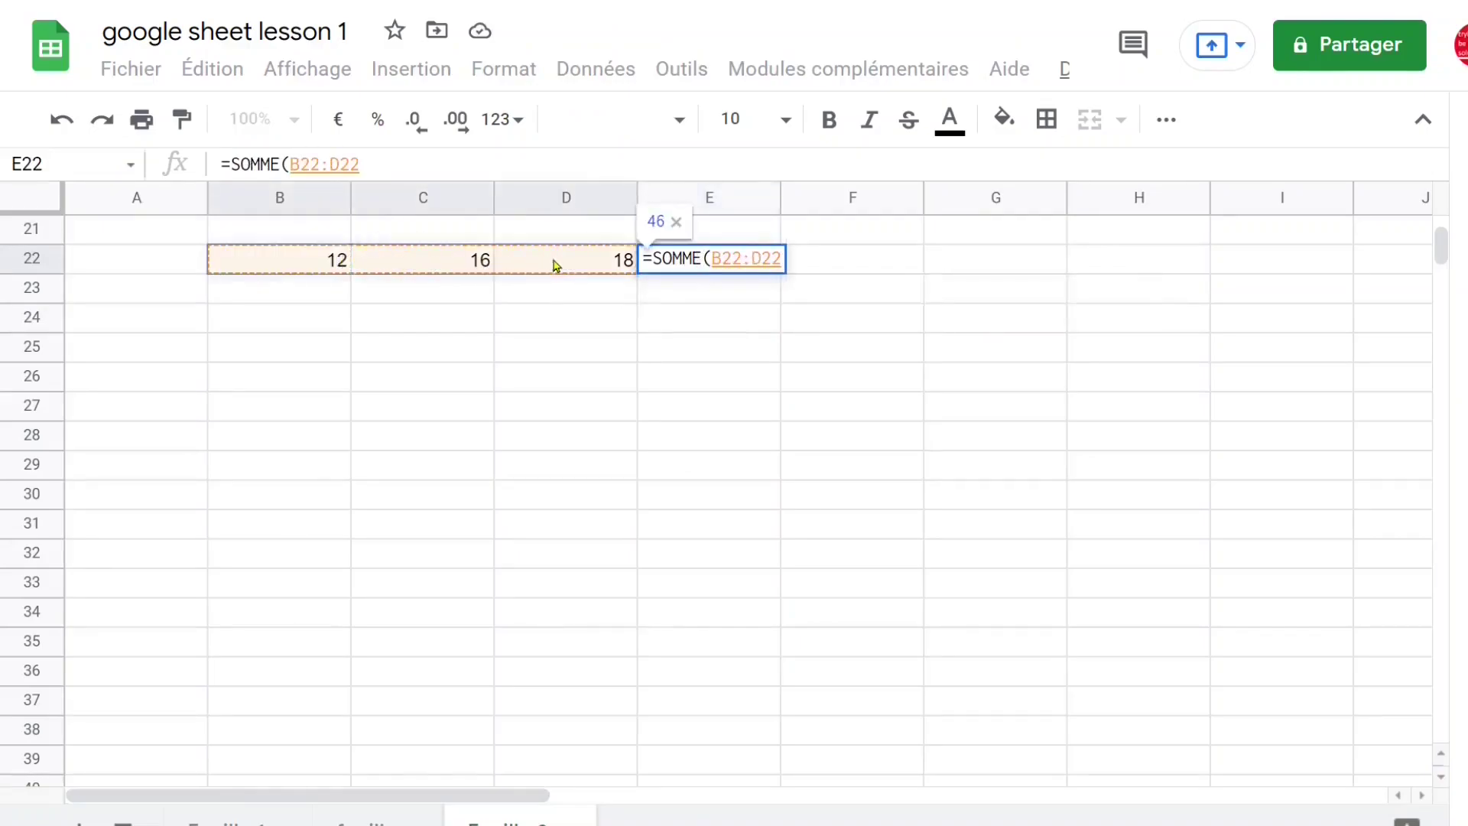
key("Return")
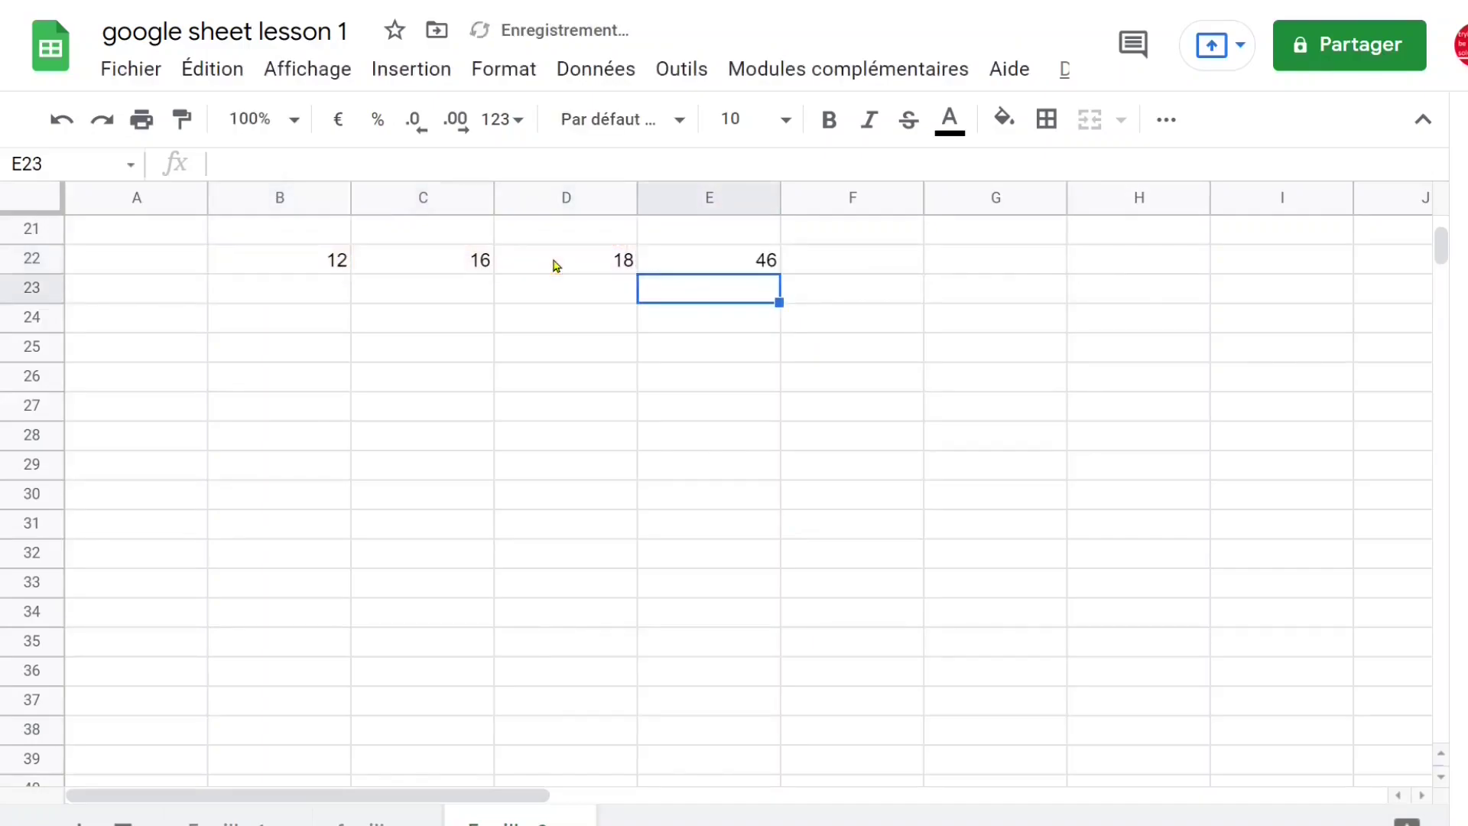
left_click(728, 262)
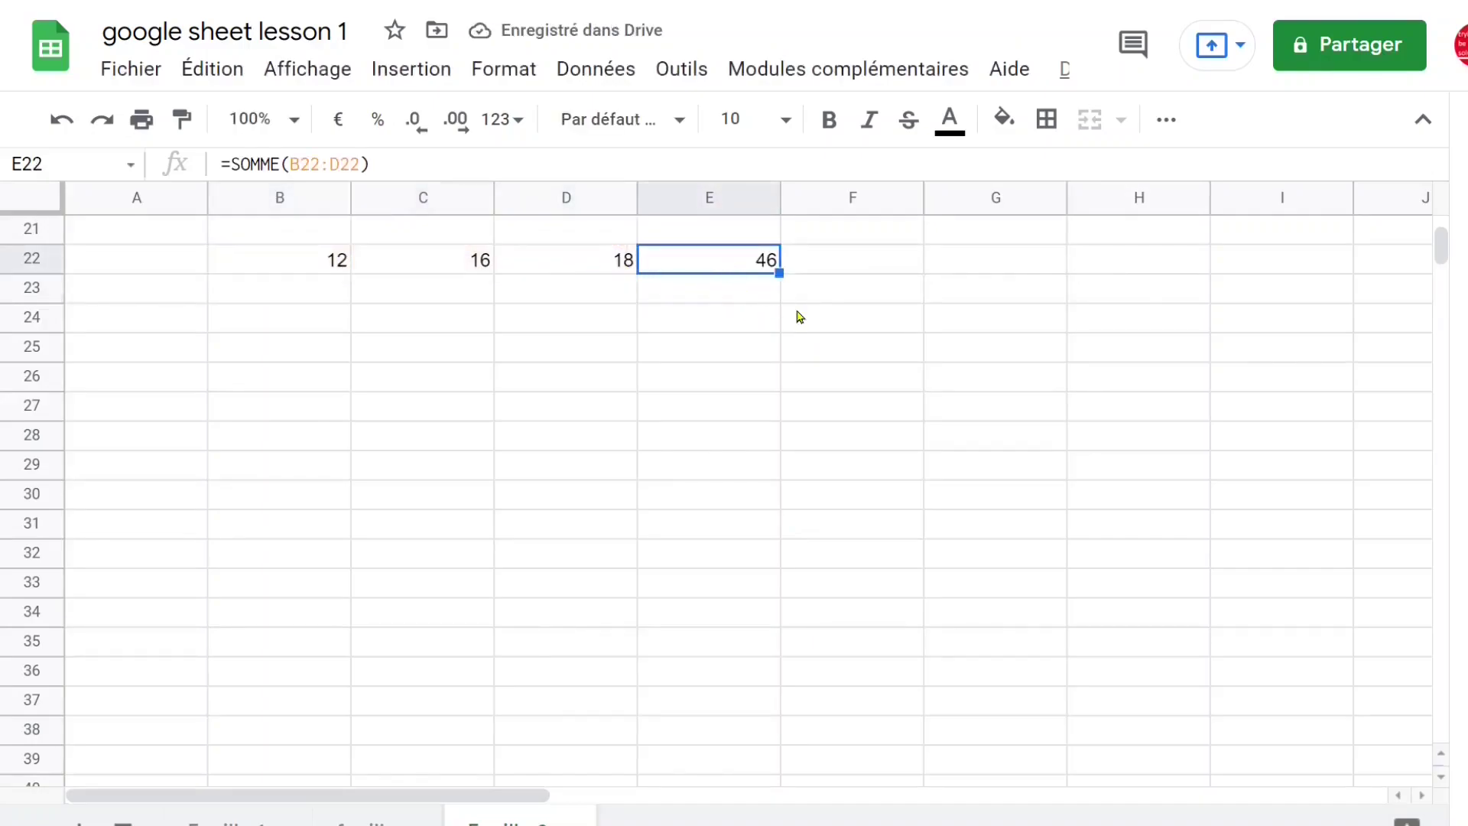
Step: Calculate the average of the three numbers in cell F22 with the formula =MOYENNE(B22:D22)
left_click(891, 269)
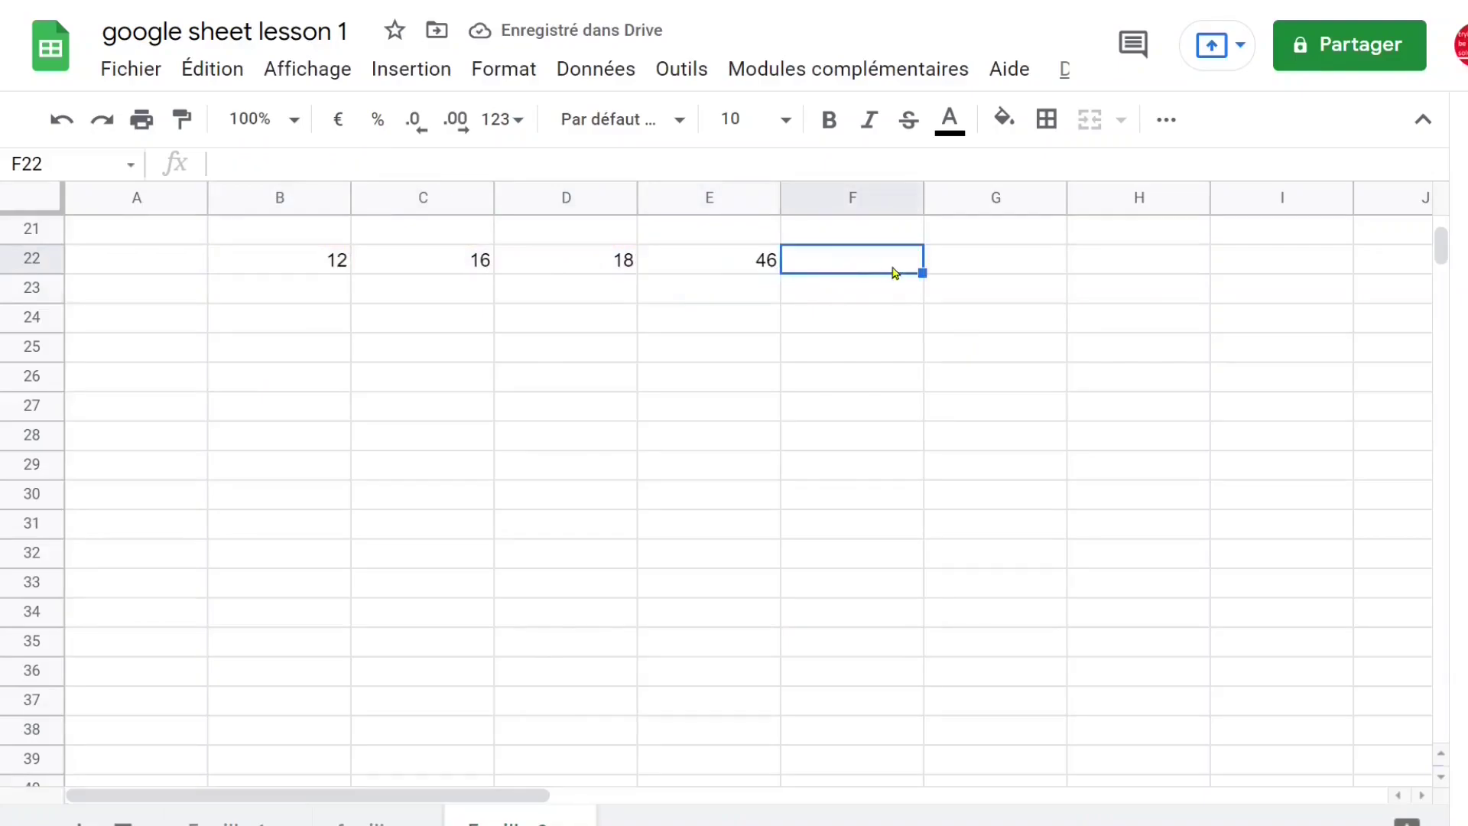
type("=m")
type("e")
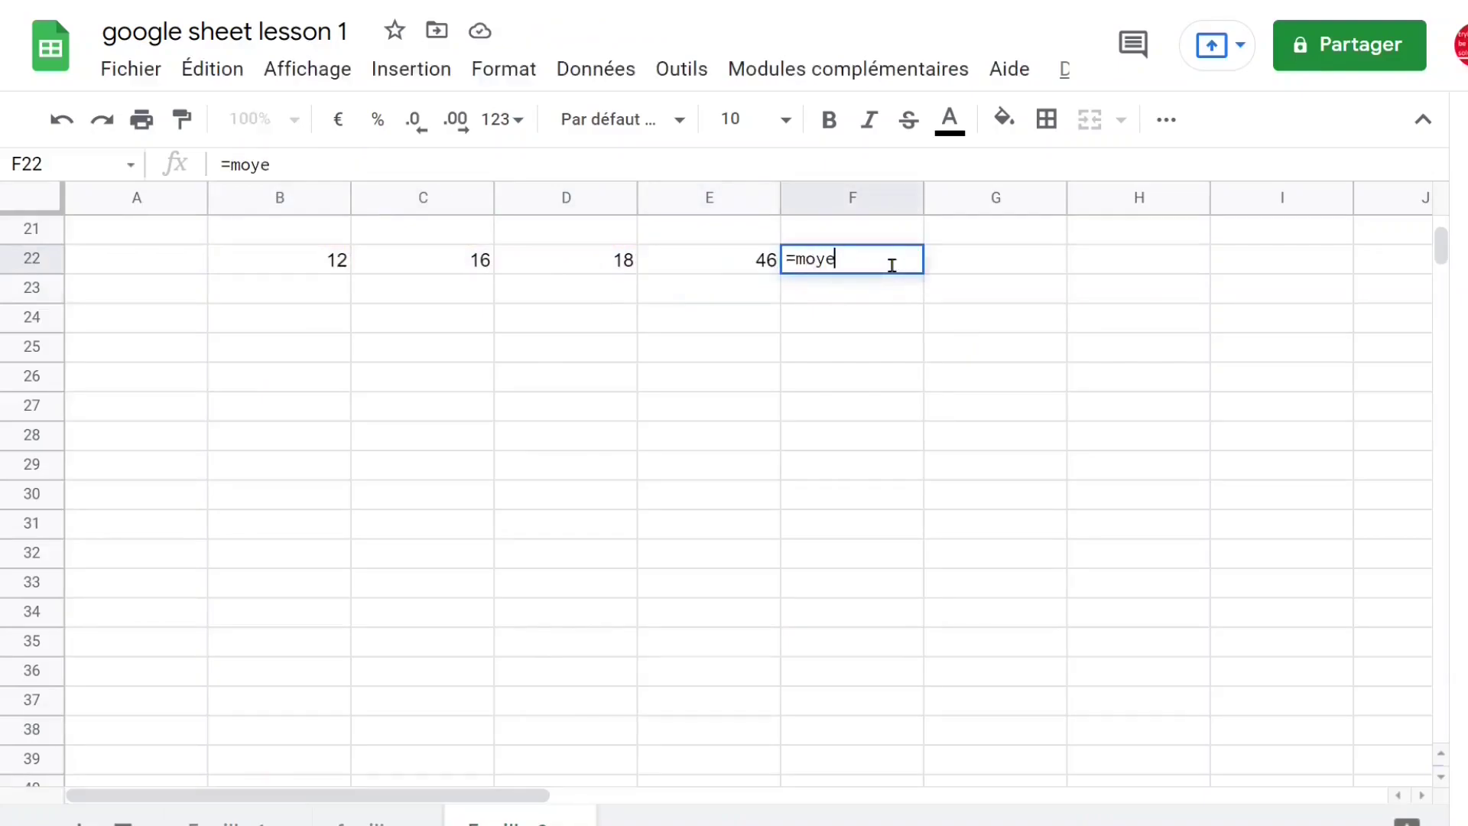
key("Tab")
left_click_drag(305, 267, 573, 265)
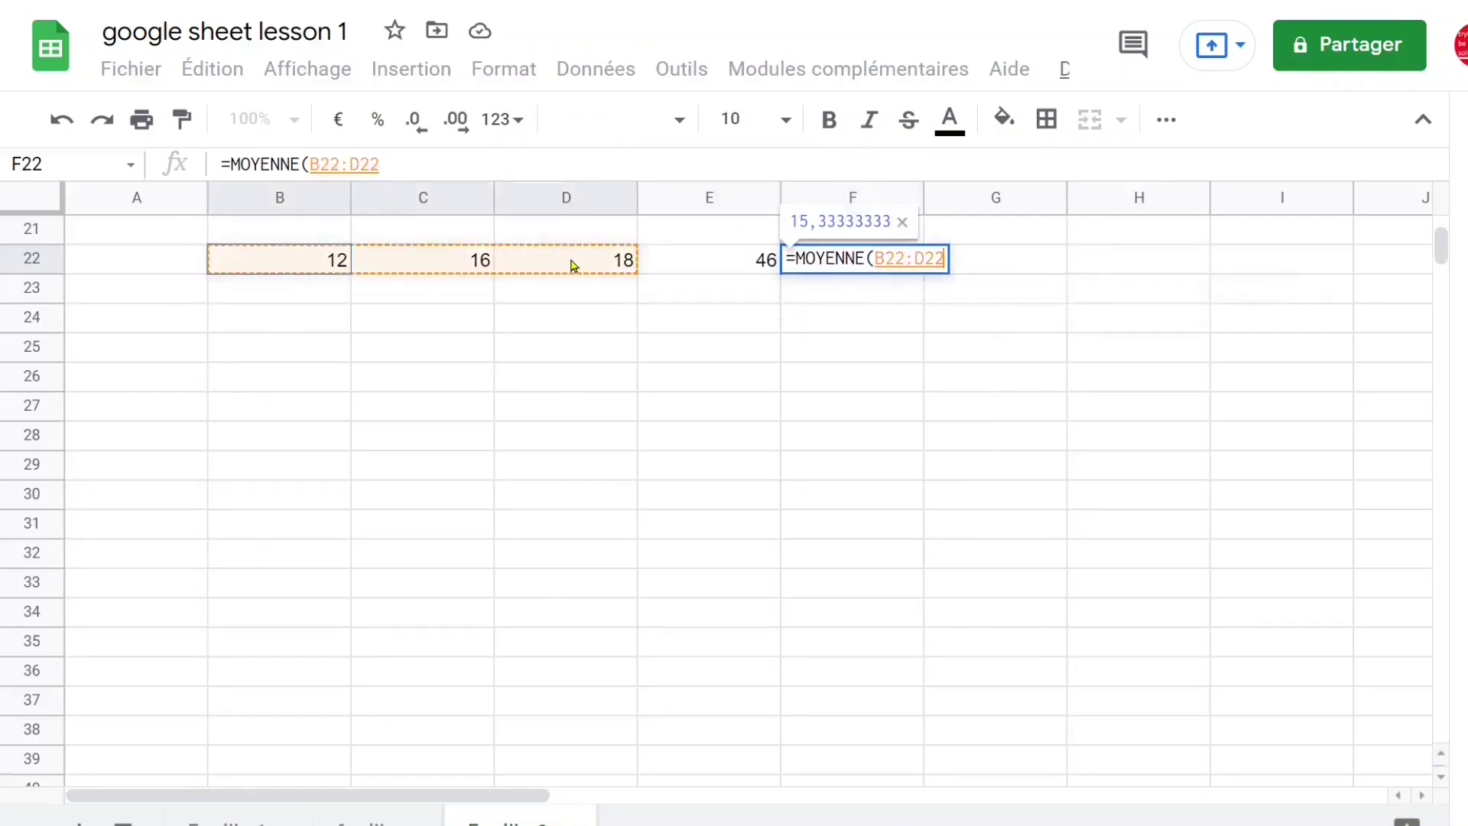
key("Return")
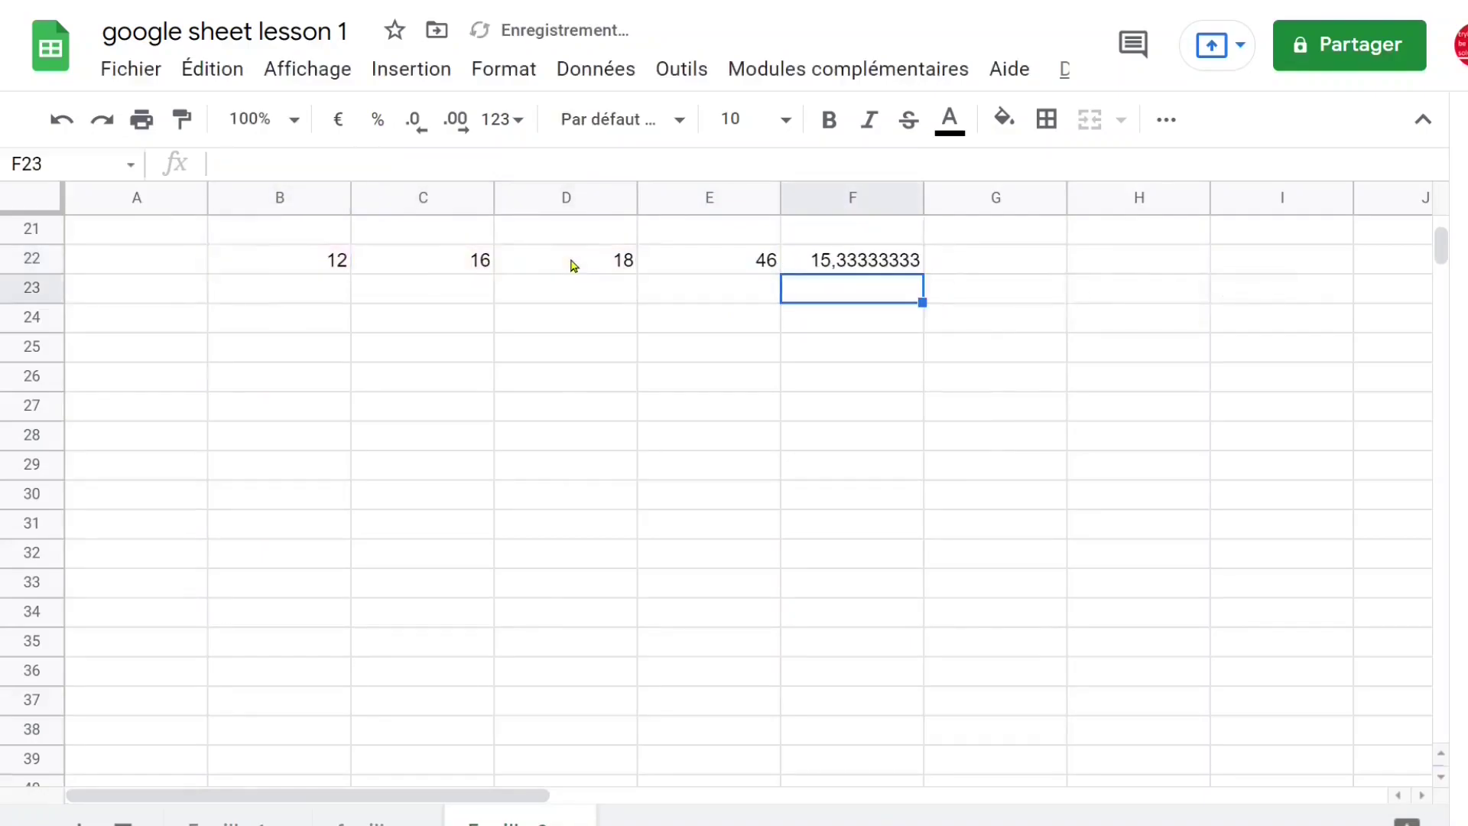
Step: Make the average in cell F22 bold and set its font size to 12
left_click(833, 265)
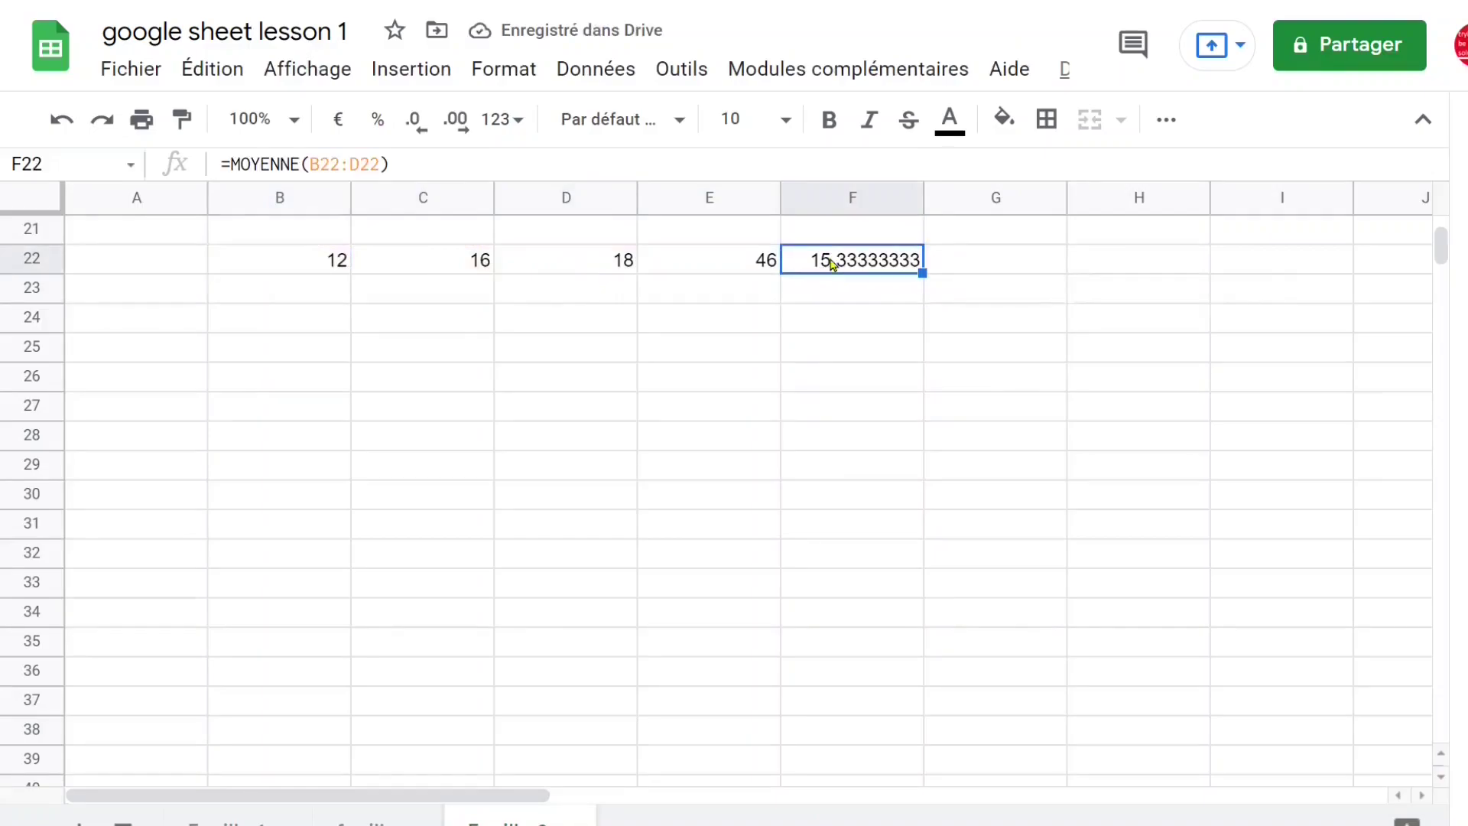
left_click(830, 120)
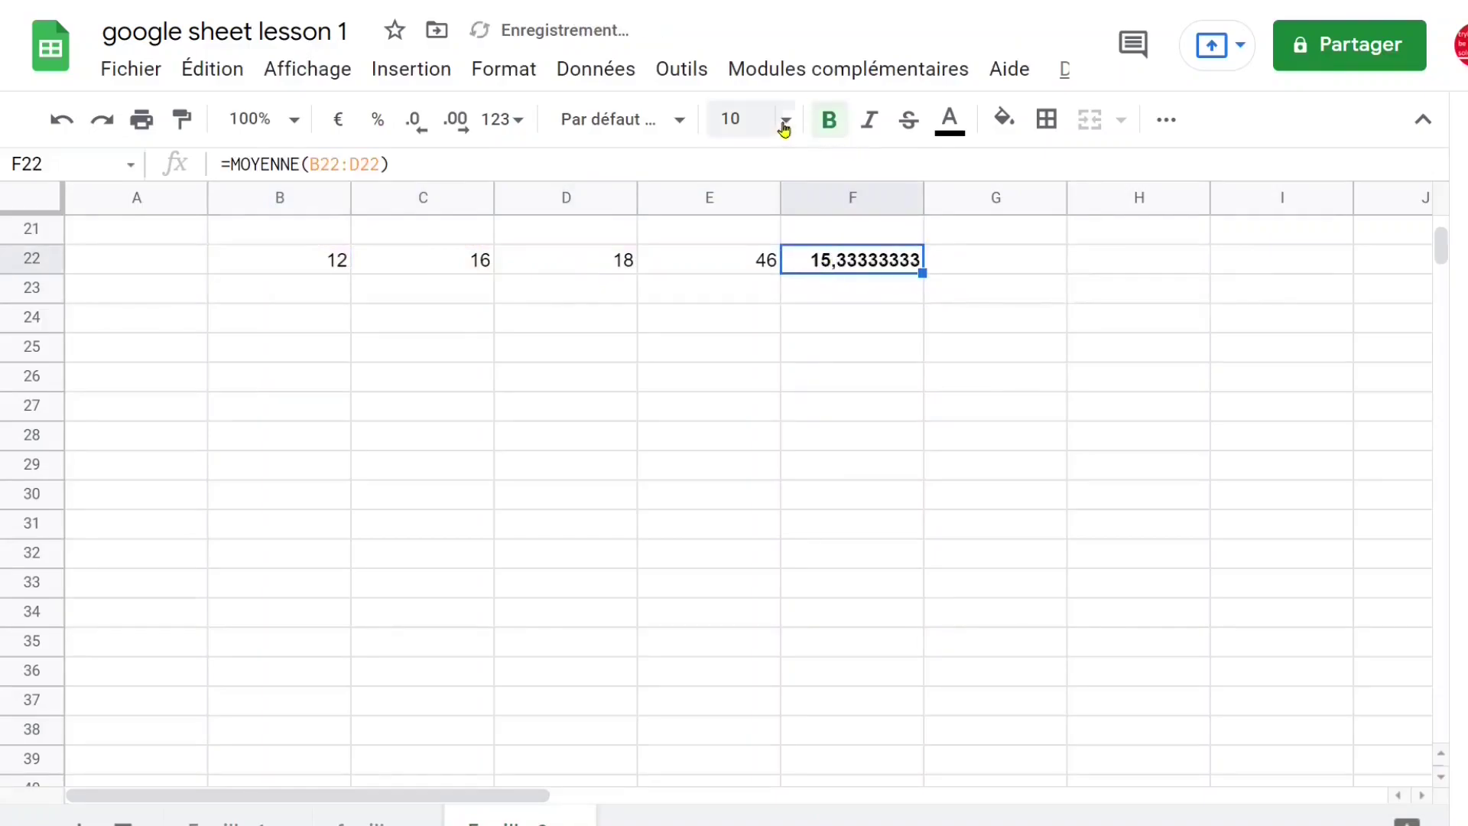
left_click(786, 120)
left_click(743, 441)
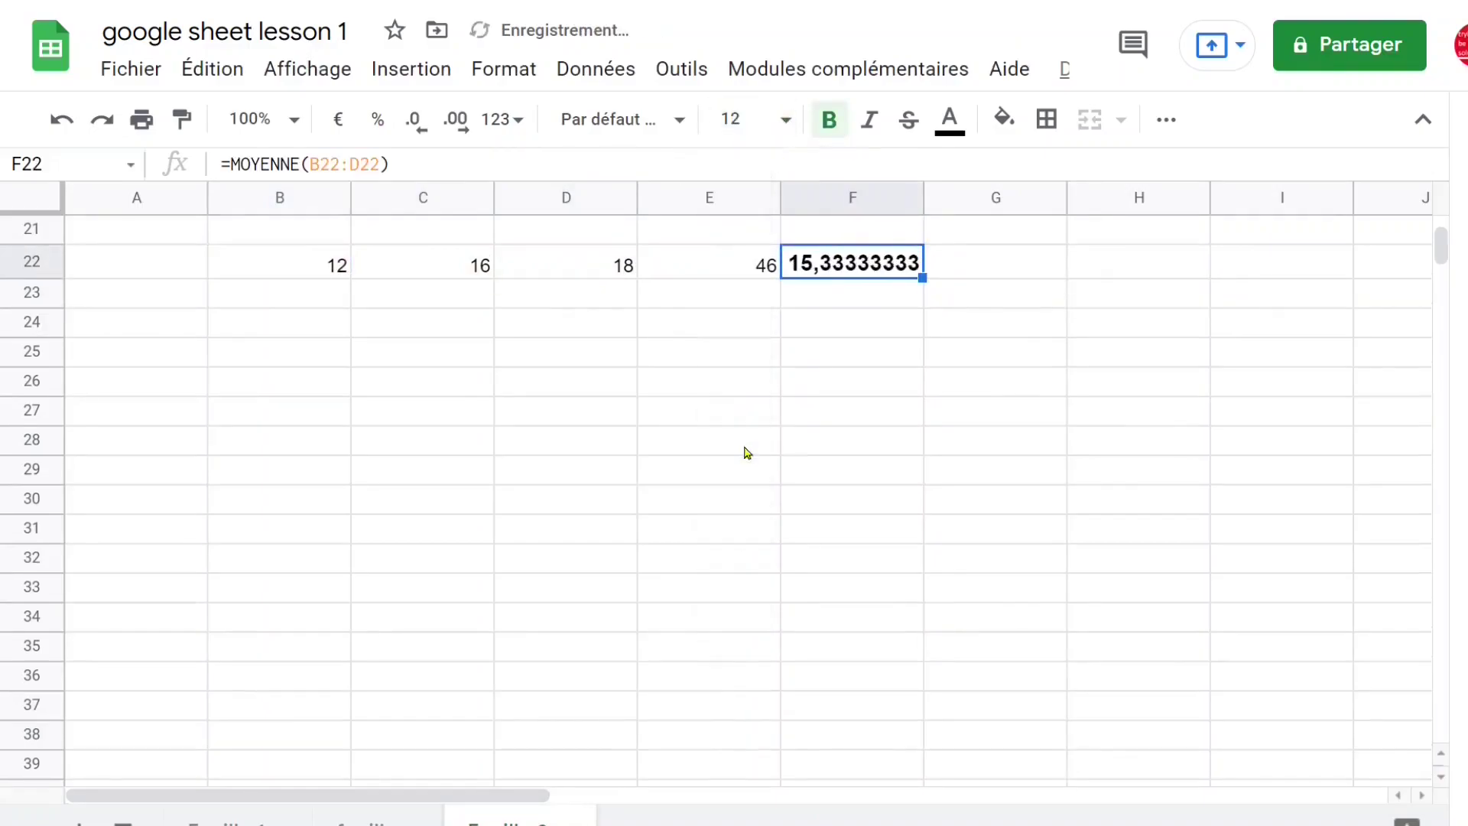
left_click(865, 417)
Step: Reduce the average in cell F22 to two decimal places
left_click(859, 266)
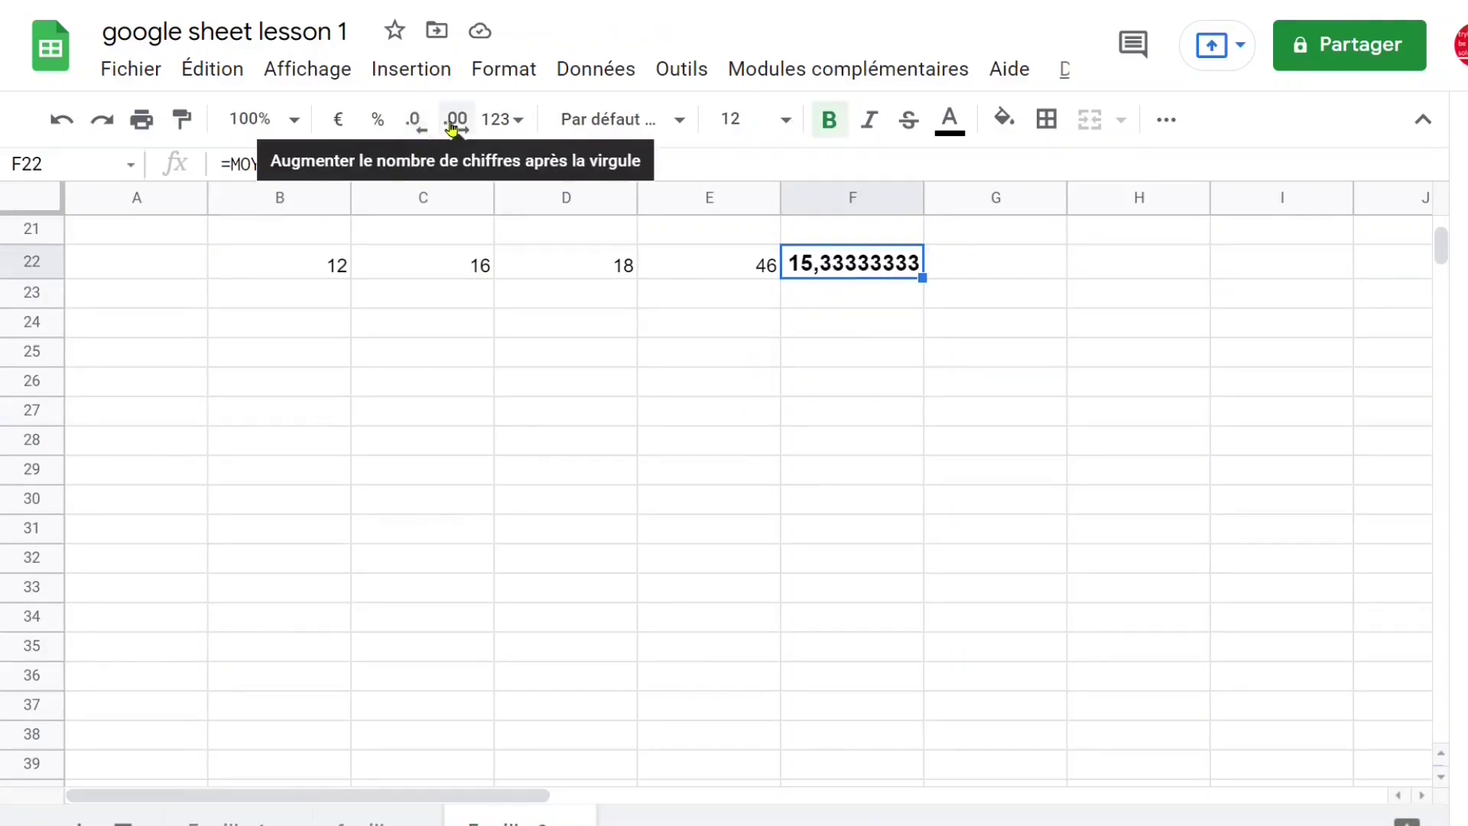
double_click(417, 129)
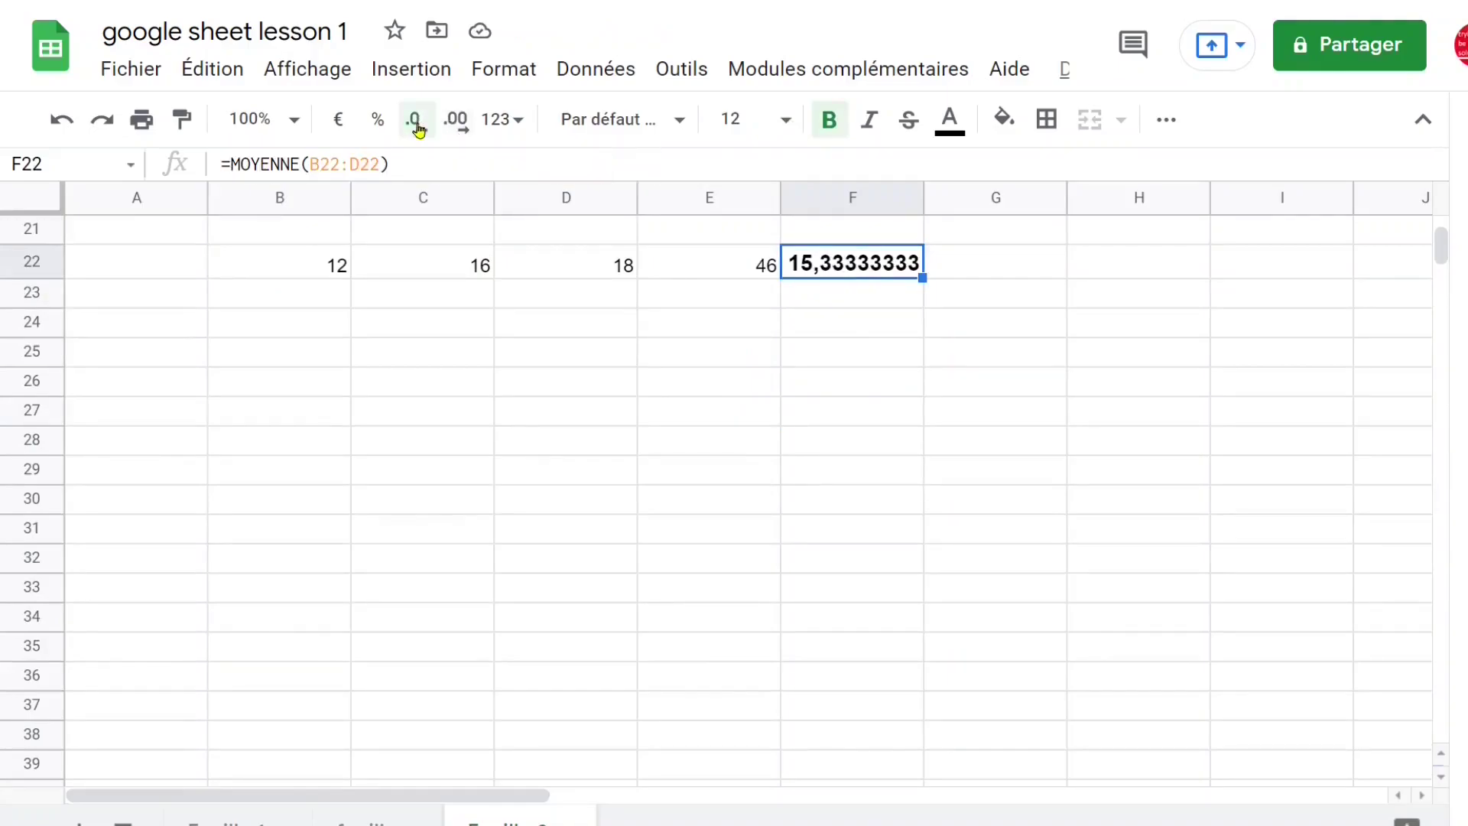
left_click(418, 128)
left_click(417, 129)
left_click(417, 129)
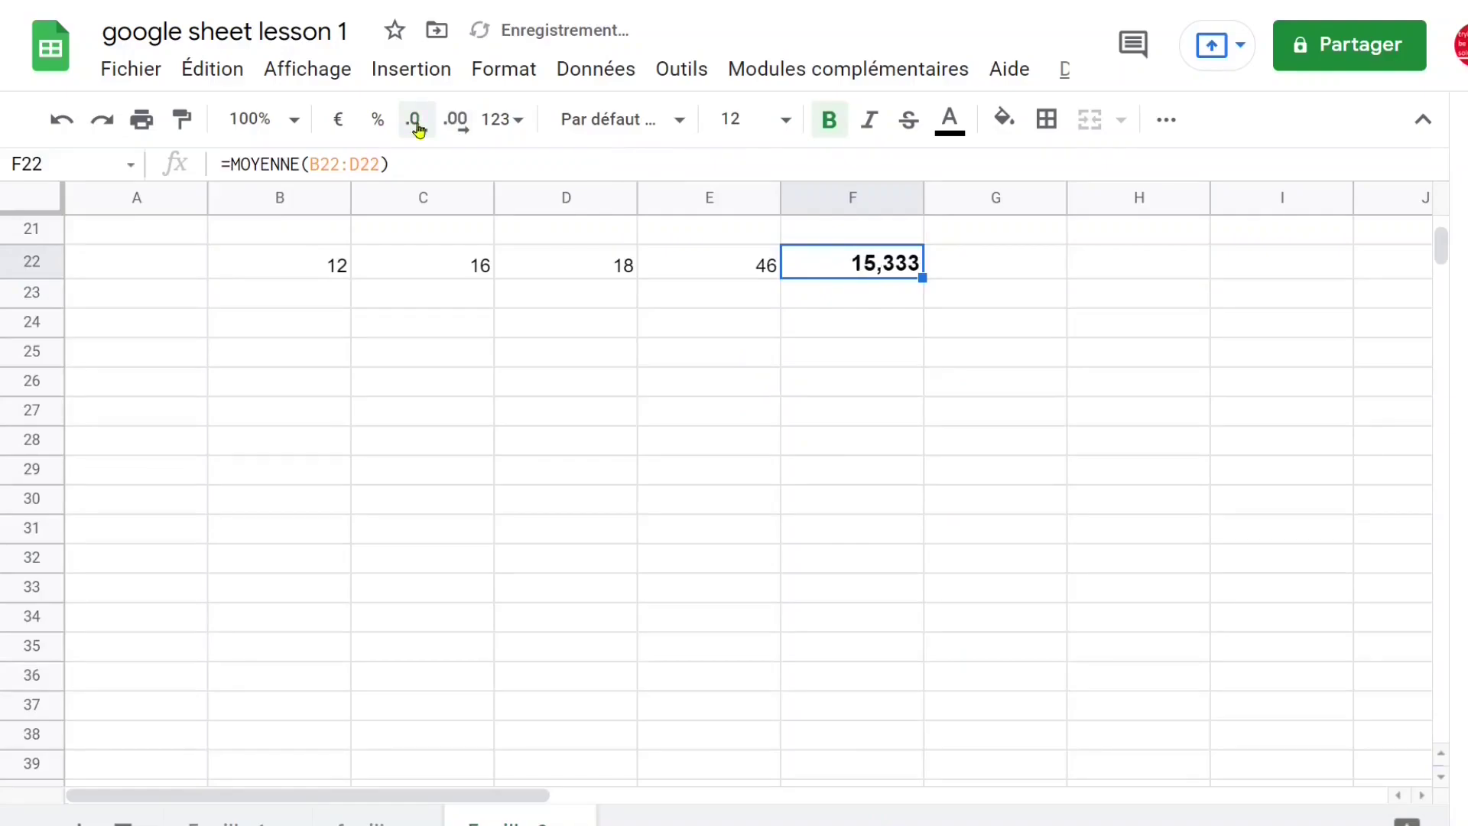
left_click(417, 128)
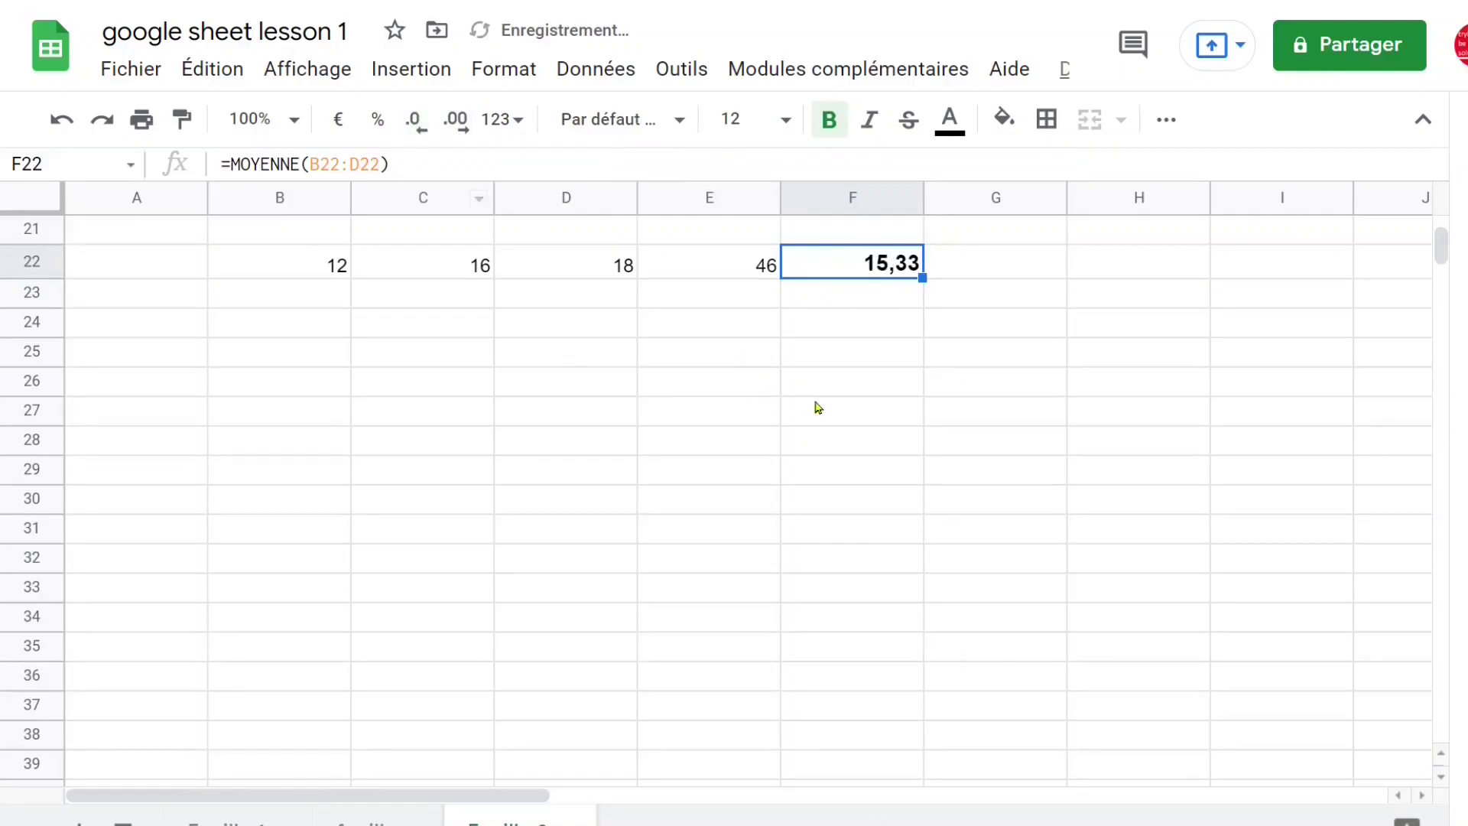
left_click(769, 386)
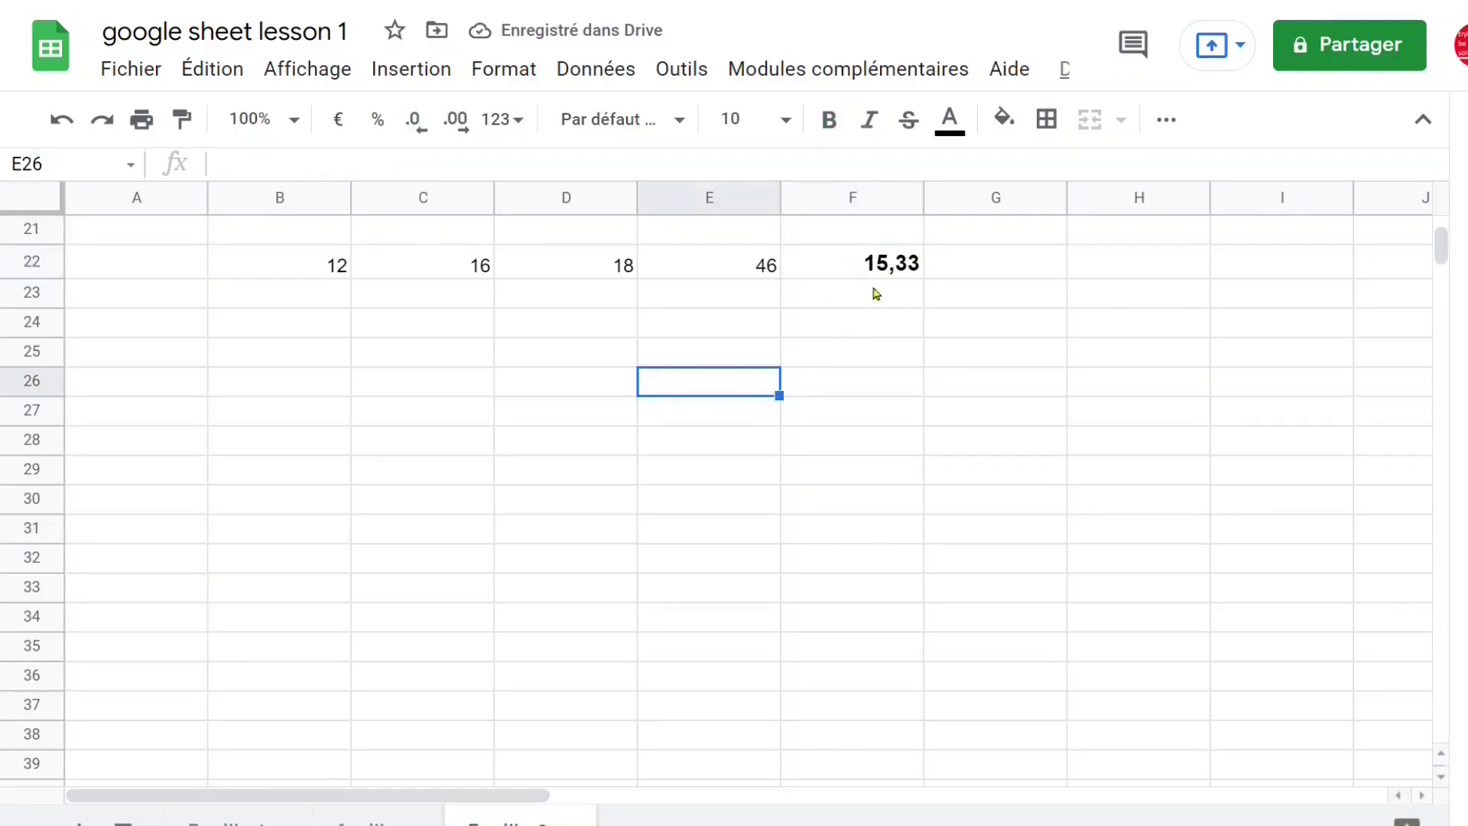
Step: Find the largest of the three numbers in cell E24 with the formula =MAX(B22:D22)
left_click(885, 263)
left_click(491, 313)
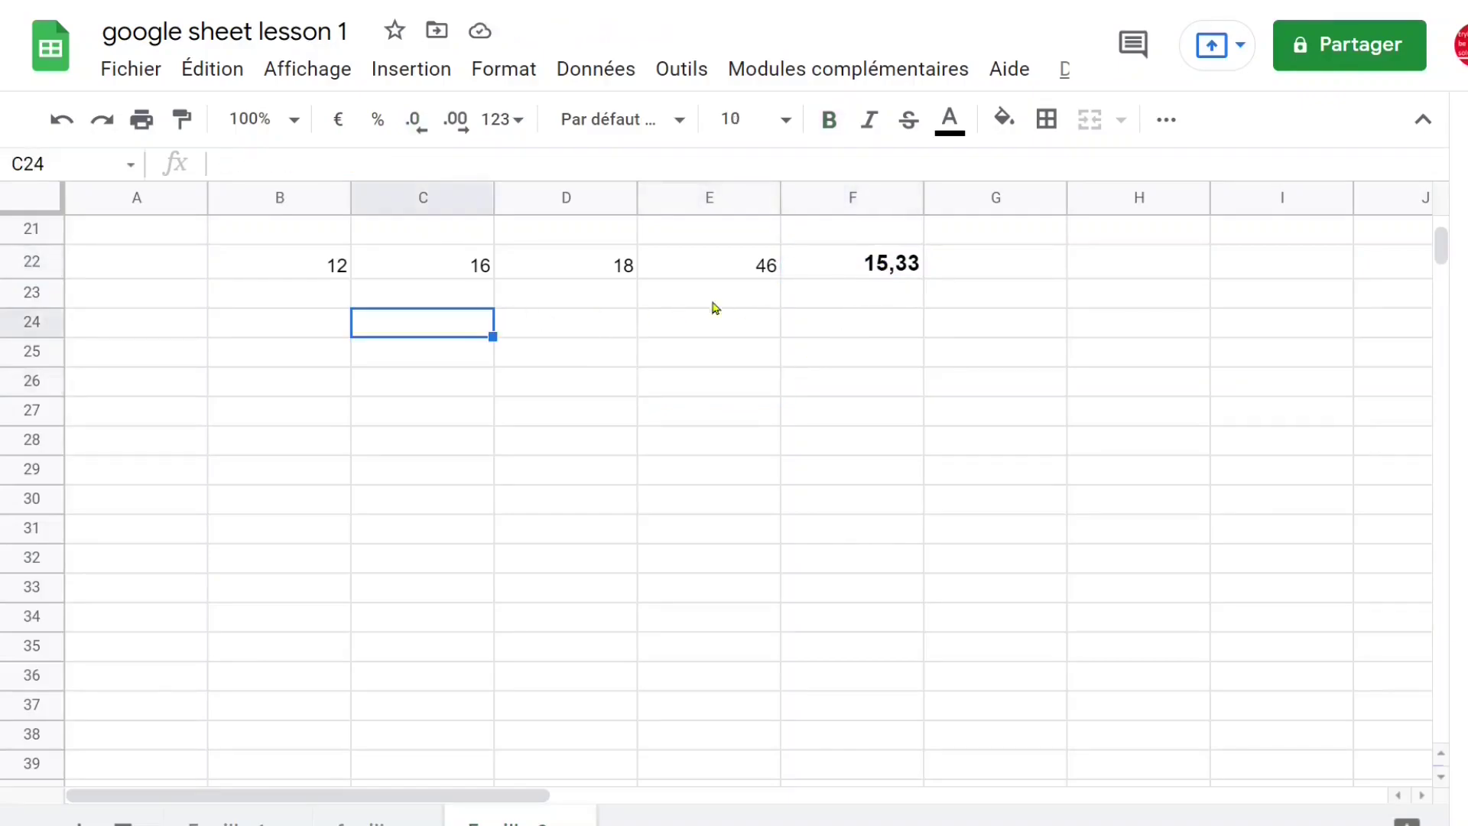
left_click_drag(340, 264, 575, 265)
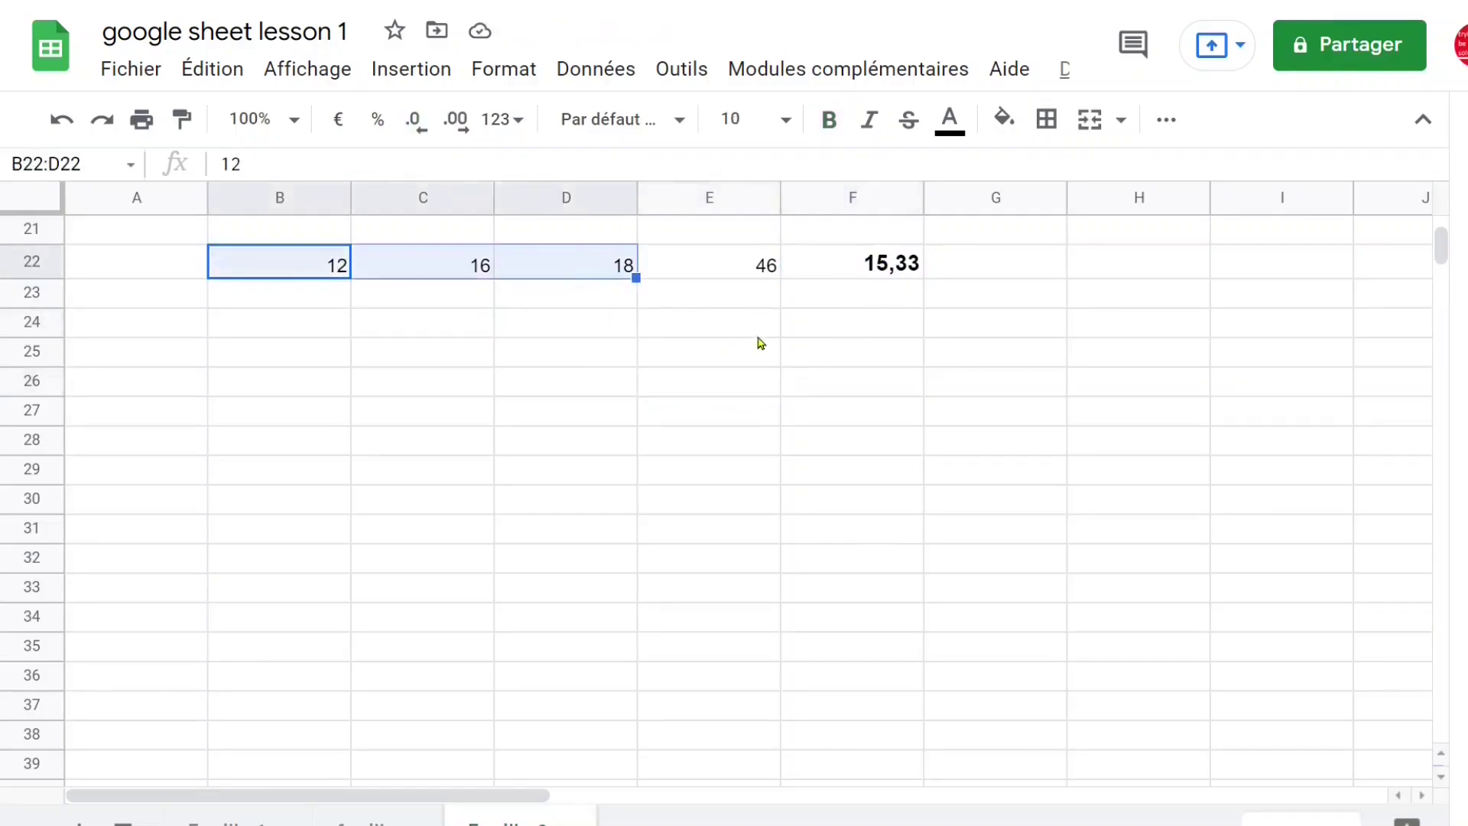
left_click(777, 332)
type("=max(")
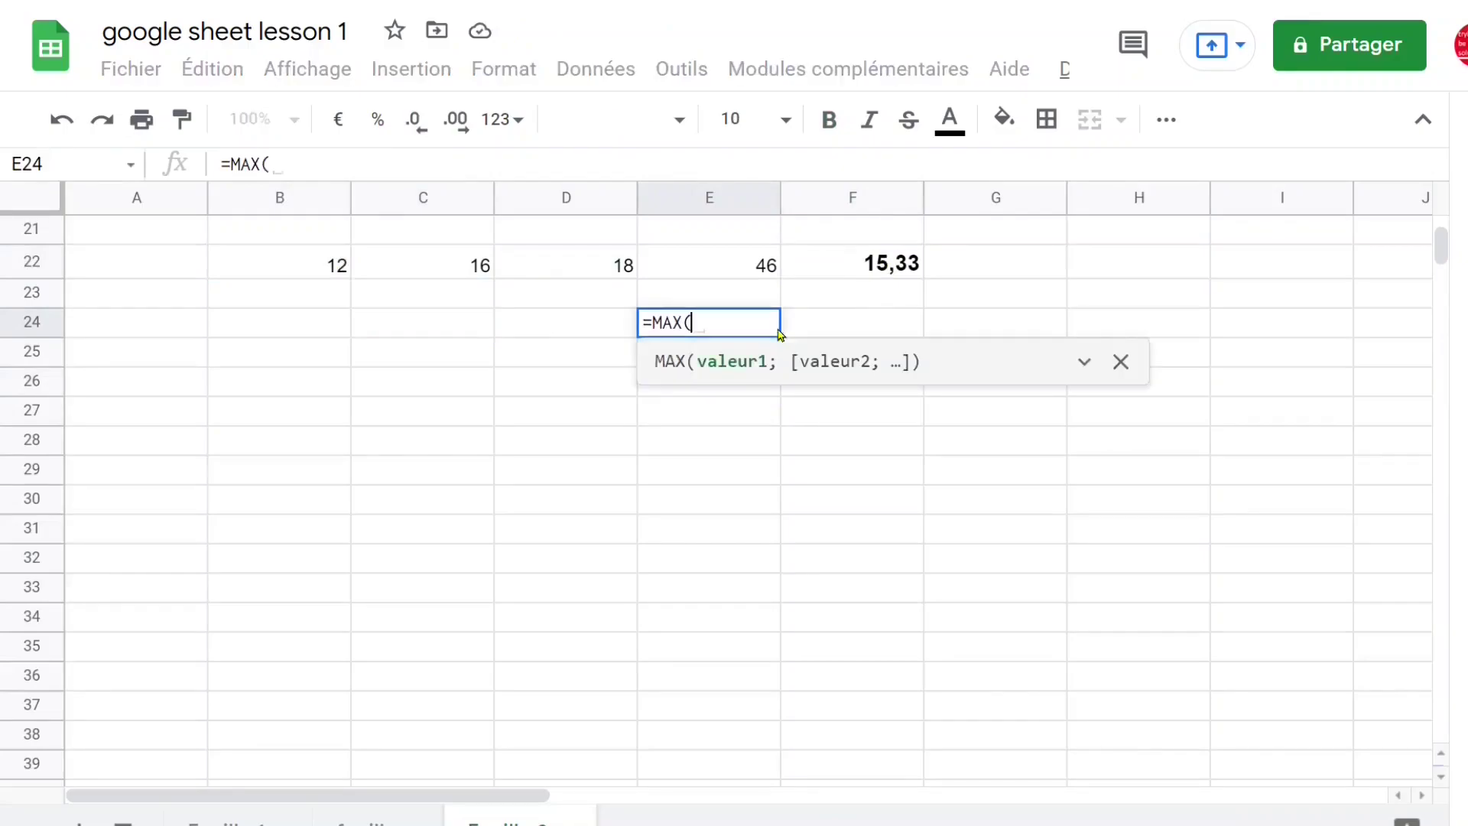
left_click_drag(341, 264, 572, 273)
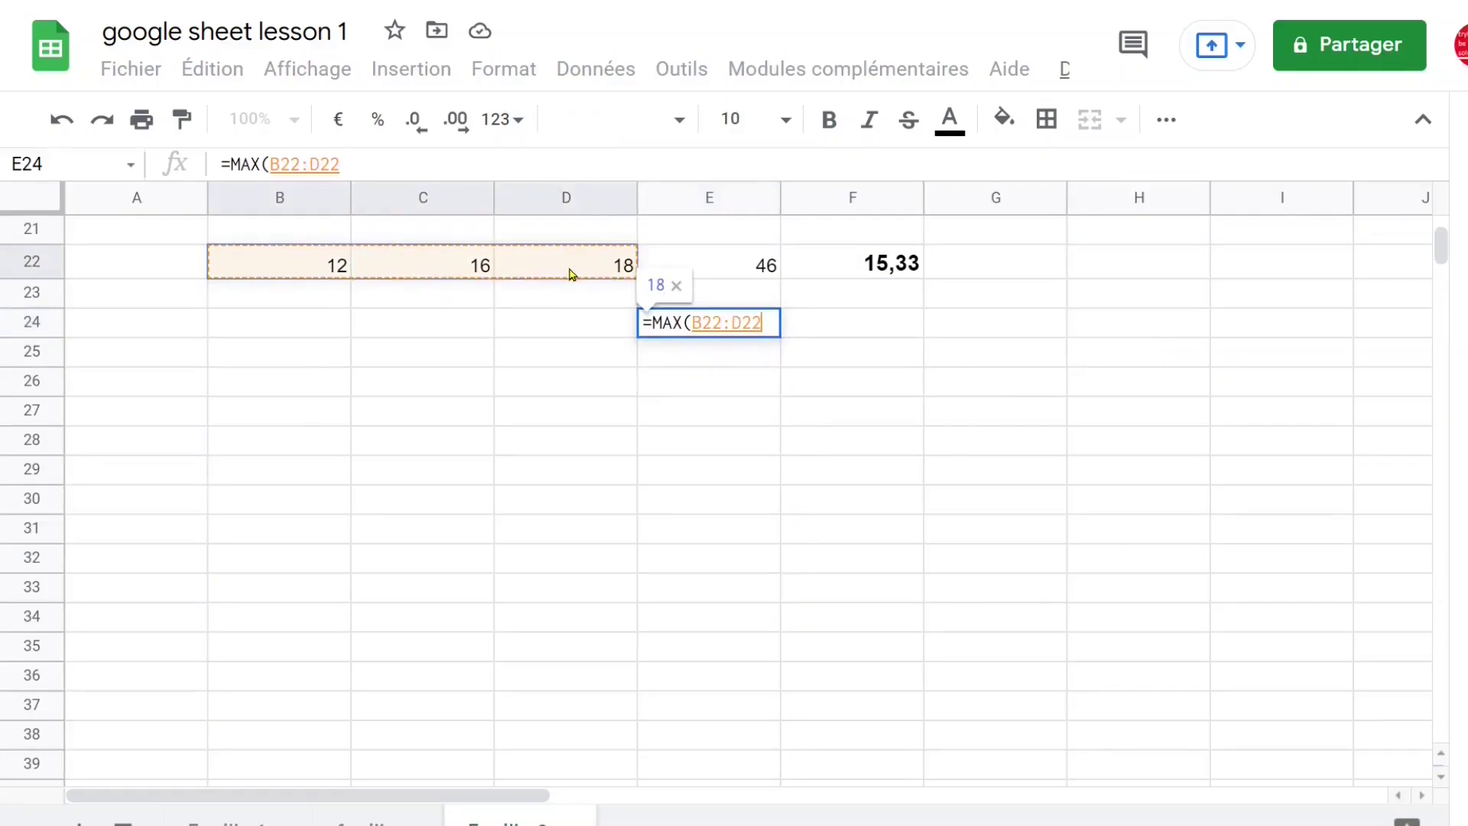
key("Return")
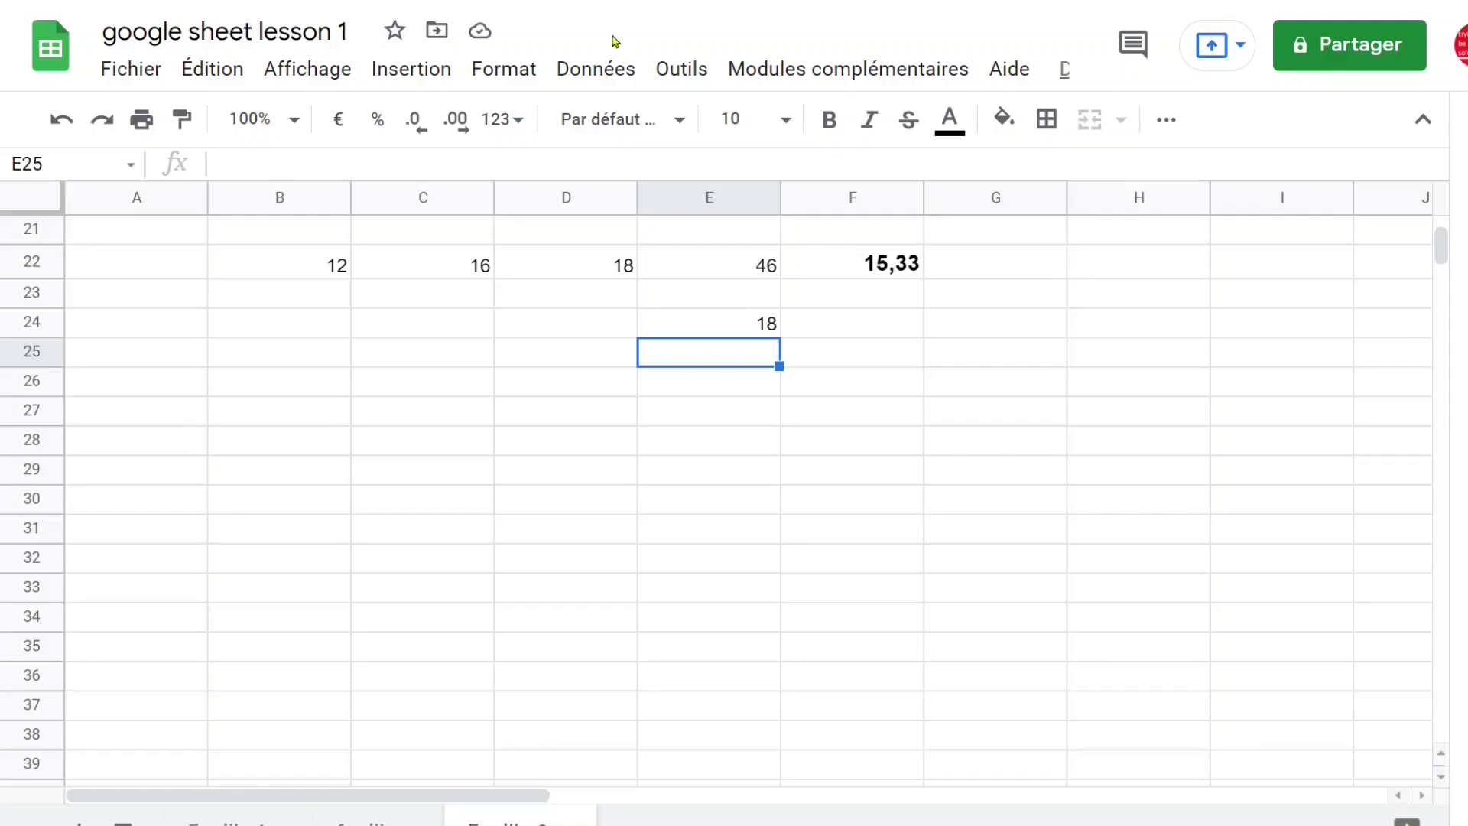
Step: Examine the file commands for creating, opening, importing and copying a spreadsheet, and the options for sending it by e-mail
left_click(967, 362)
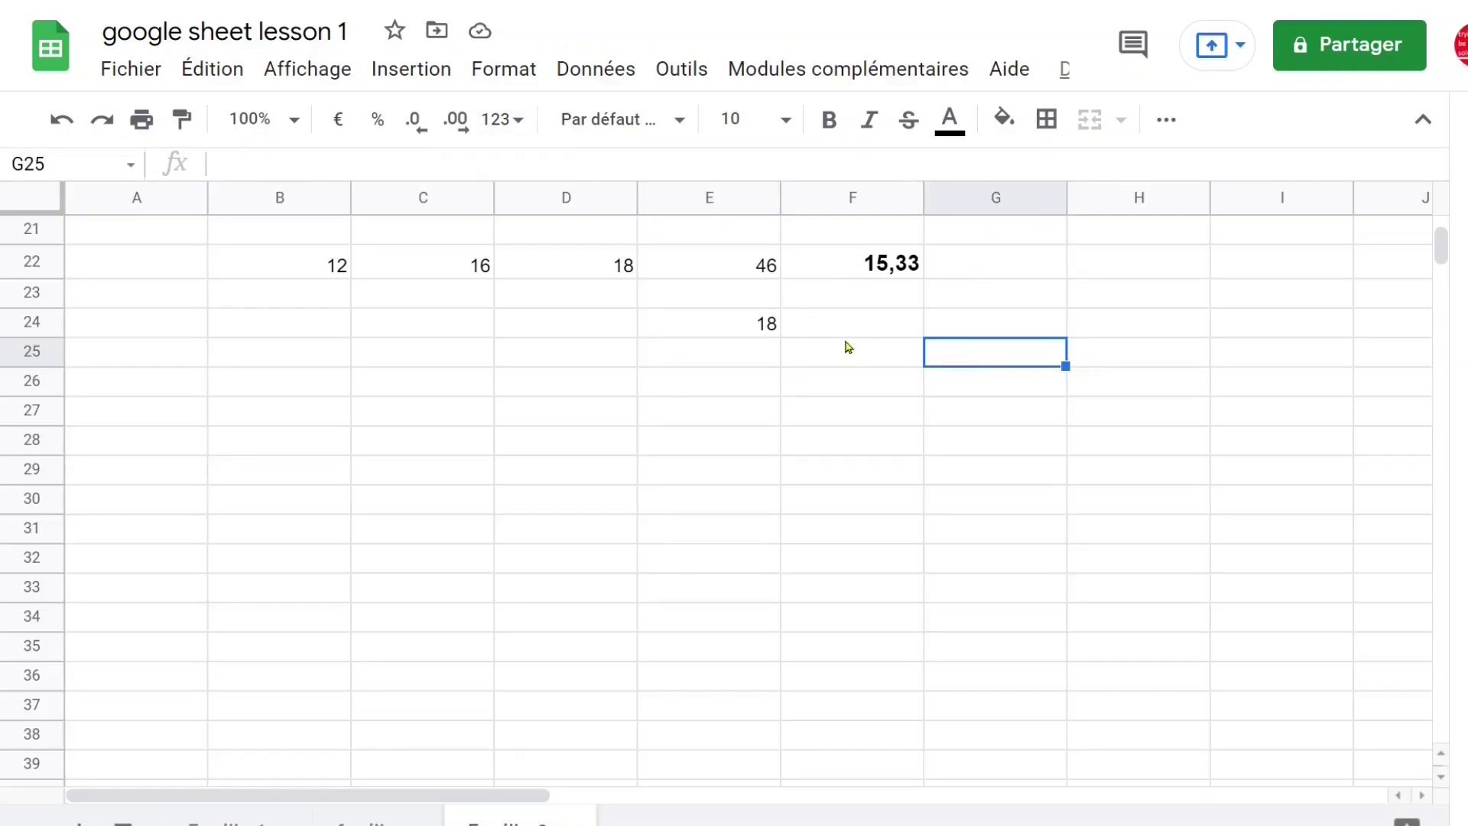
left_click(191, 299)
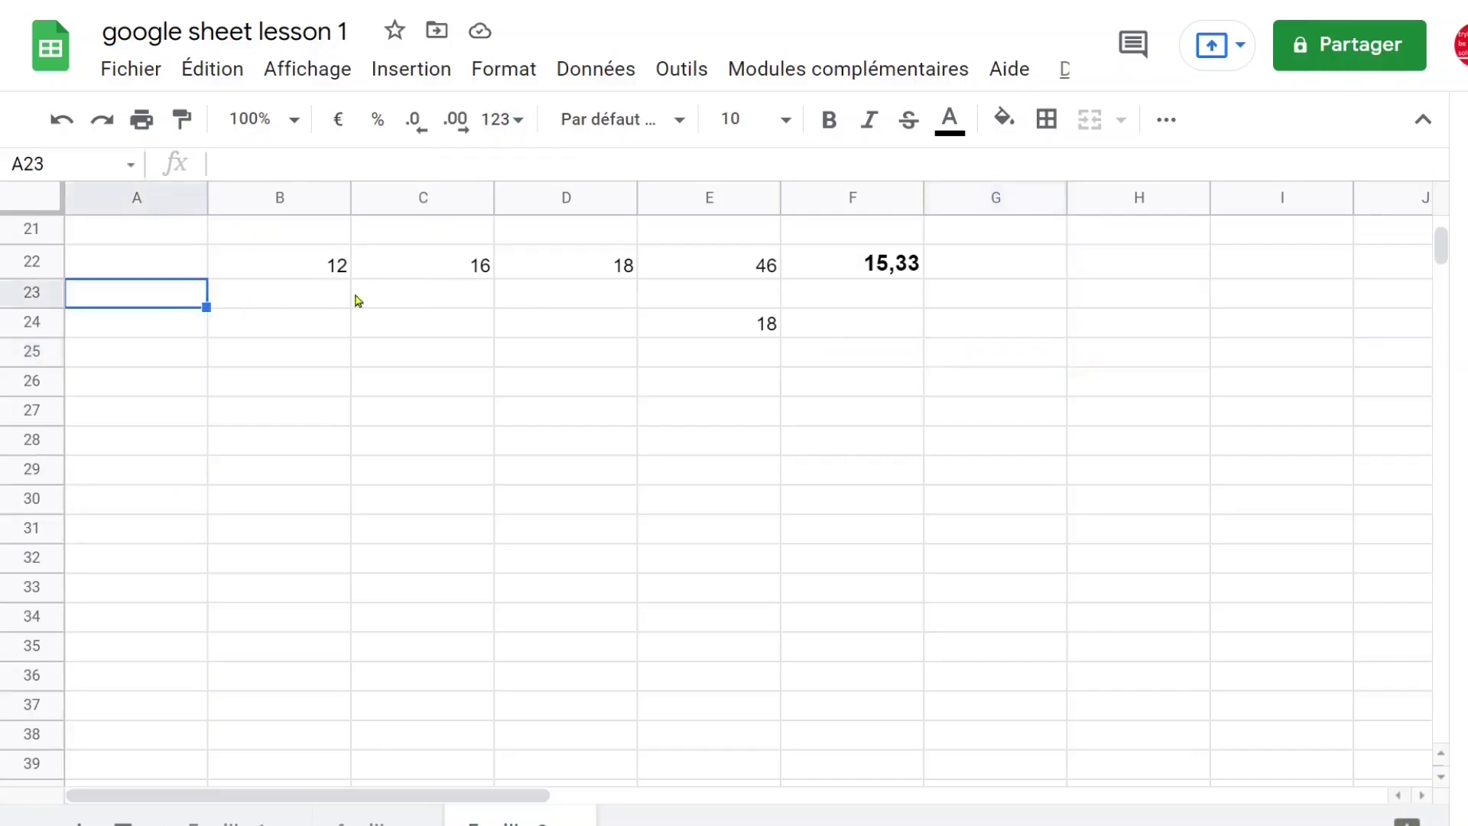
left_click(376, 299)
left_click(124, 73)
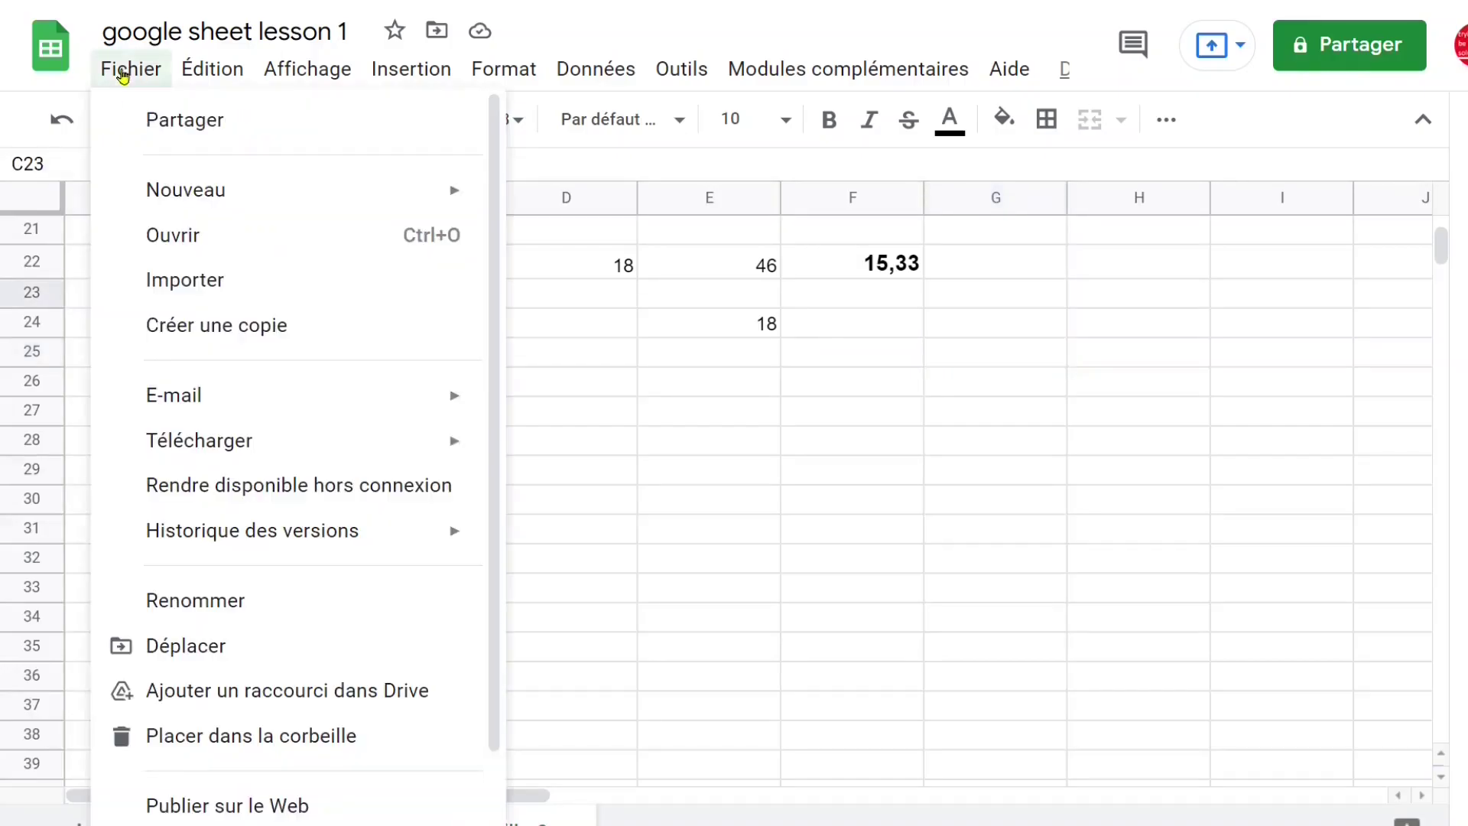
left_click(123, 73)
left_click(123, 72)
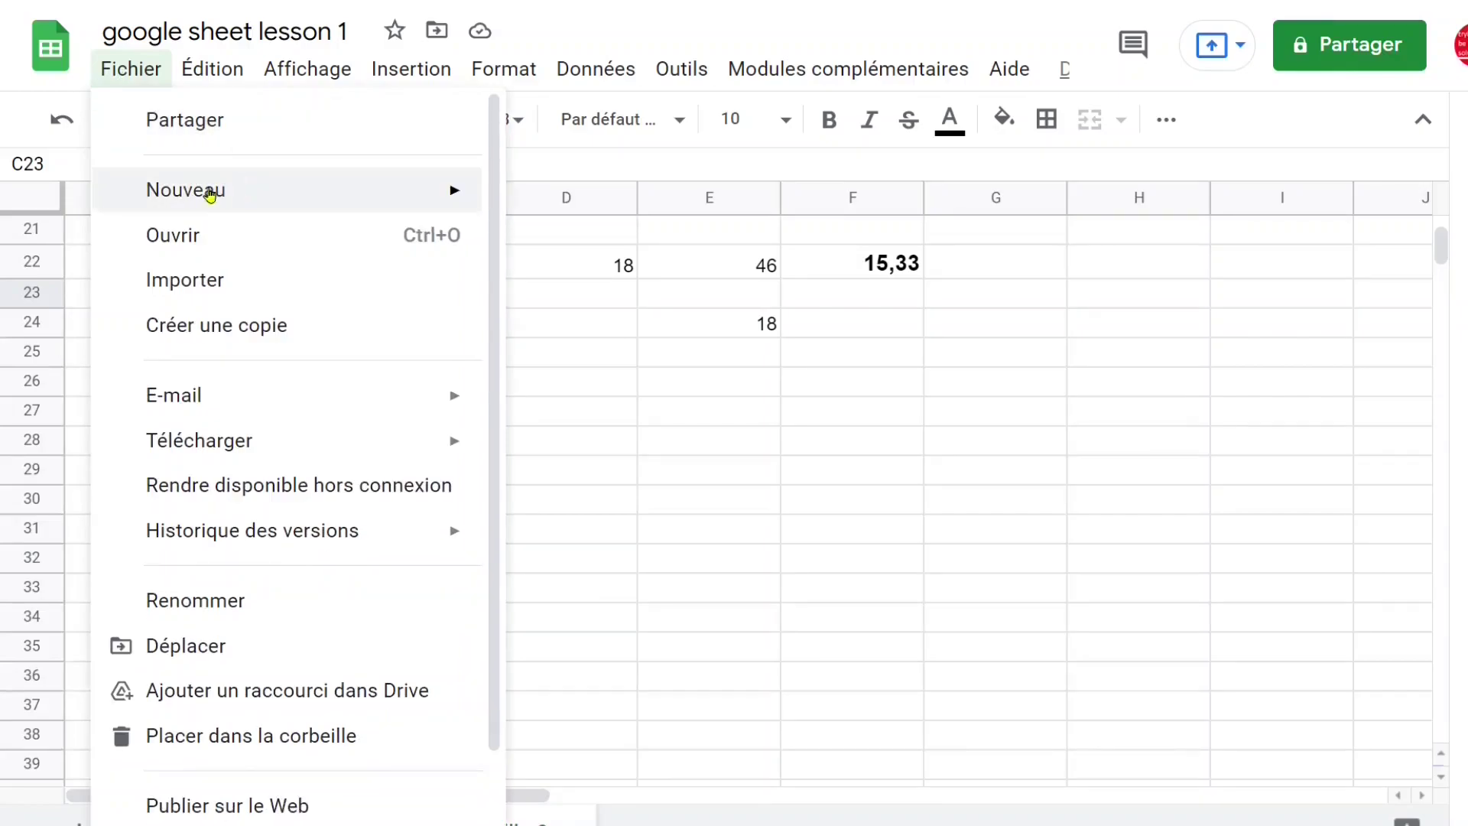
mouse_move(206, 193)
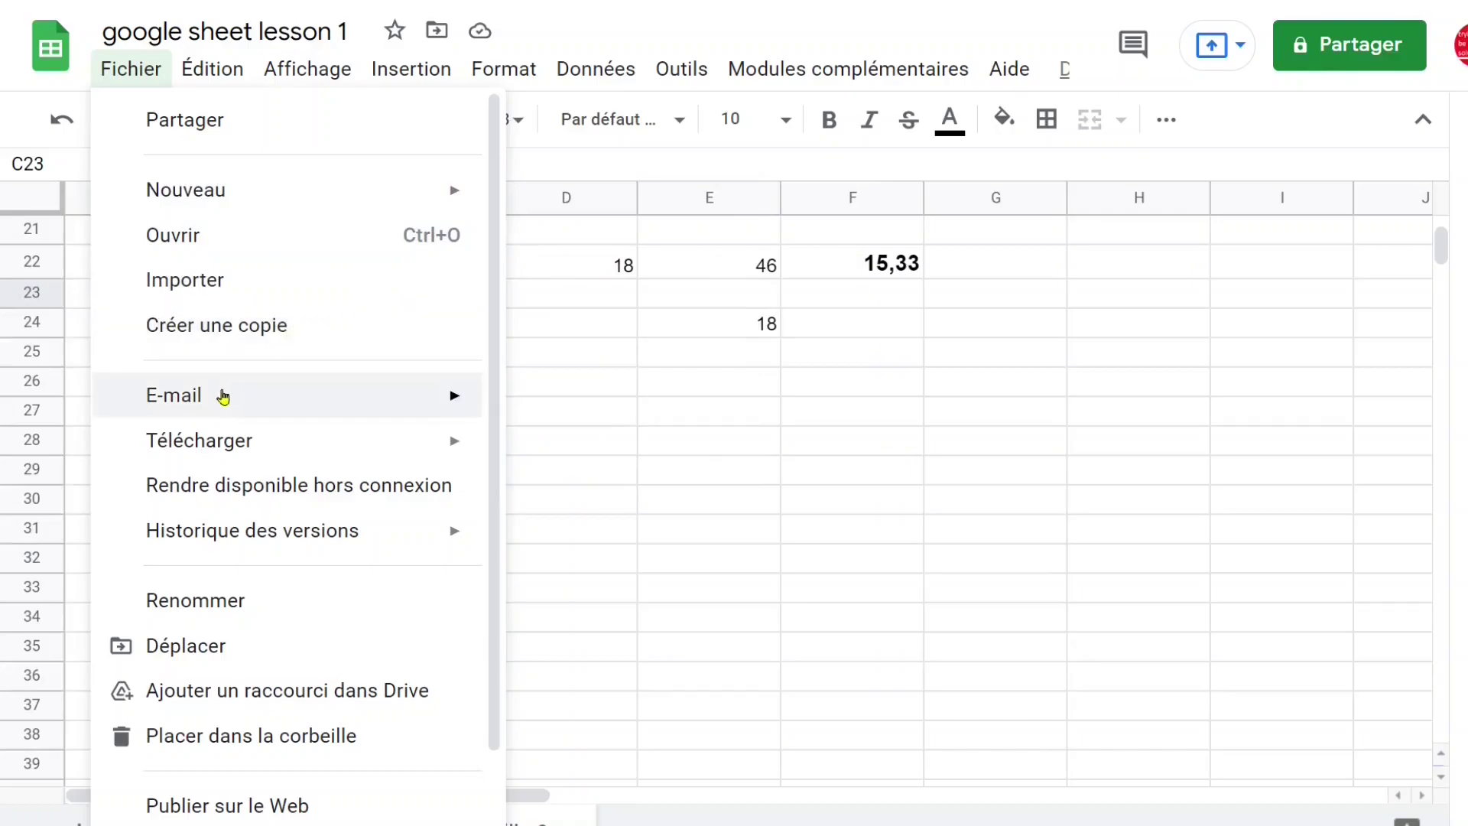
mouse_move(224, 395)
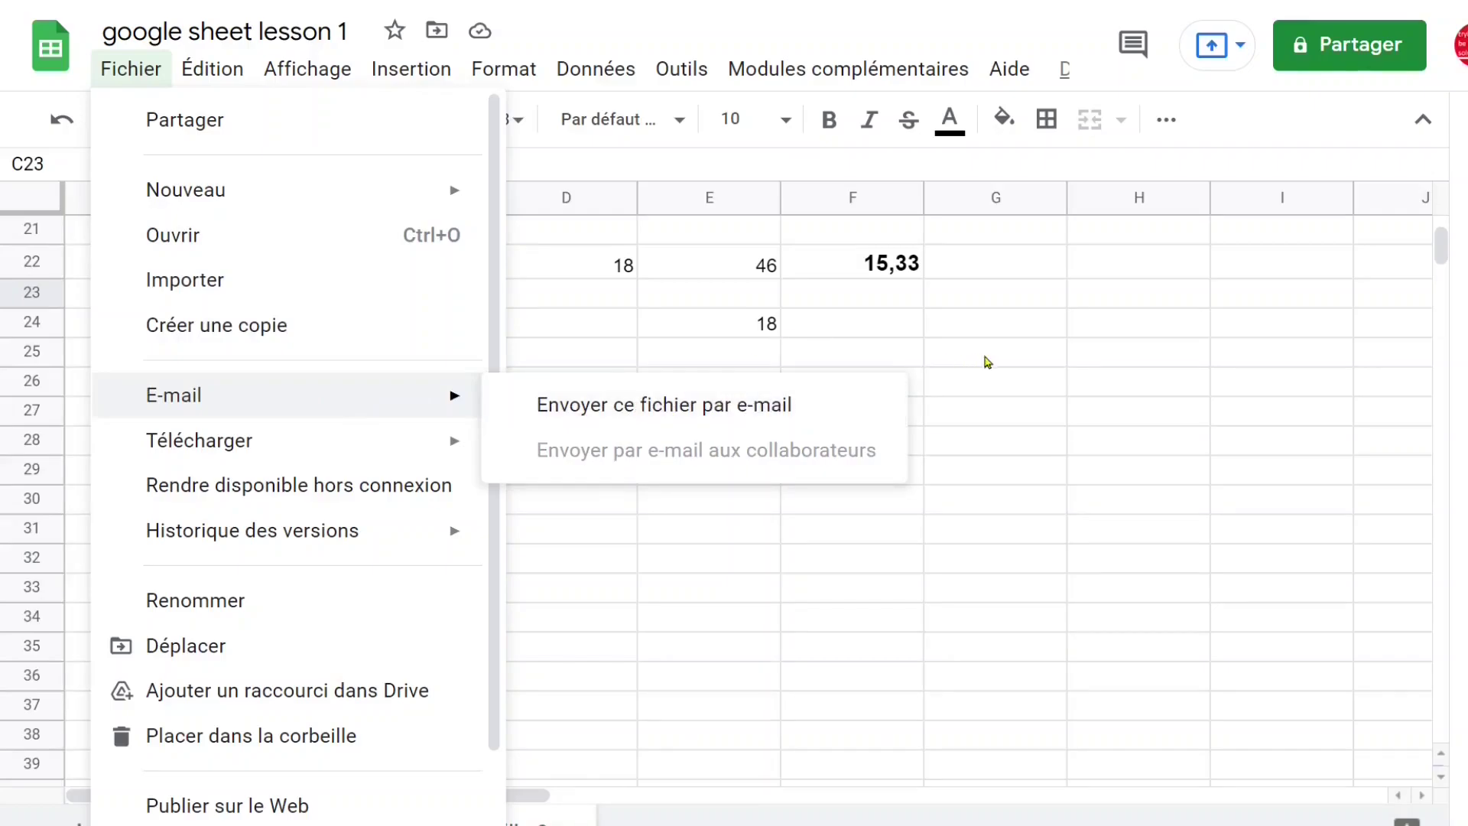
left_click(1012, 356)
left_click(1093, 344)
left_click(803, 334)
left_click(524, 359)
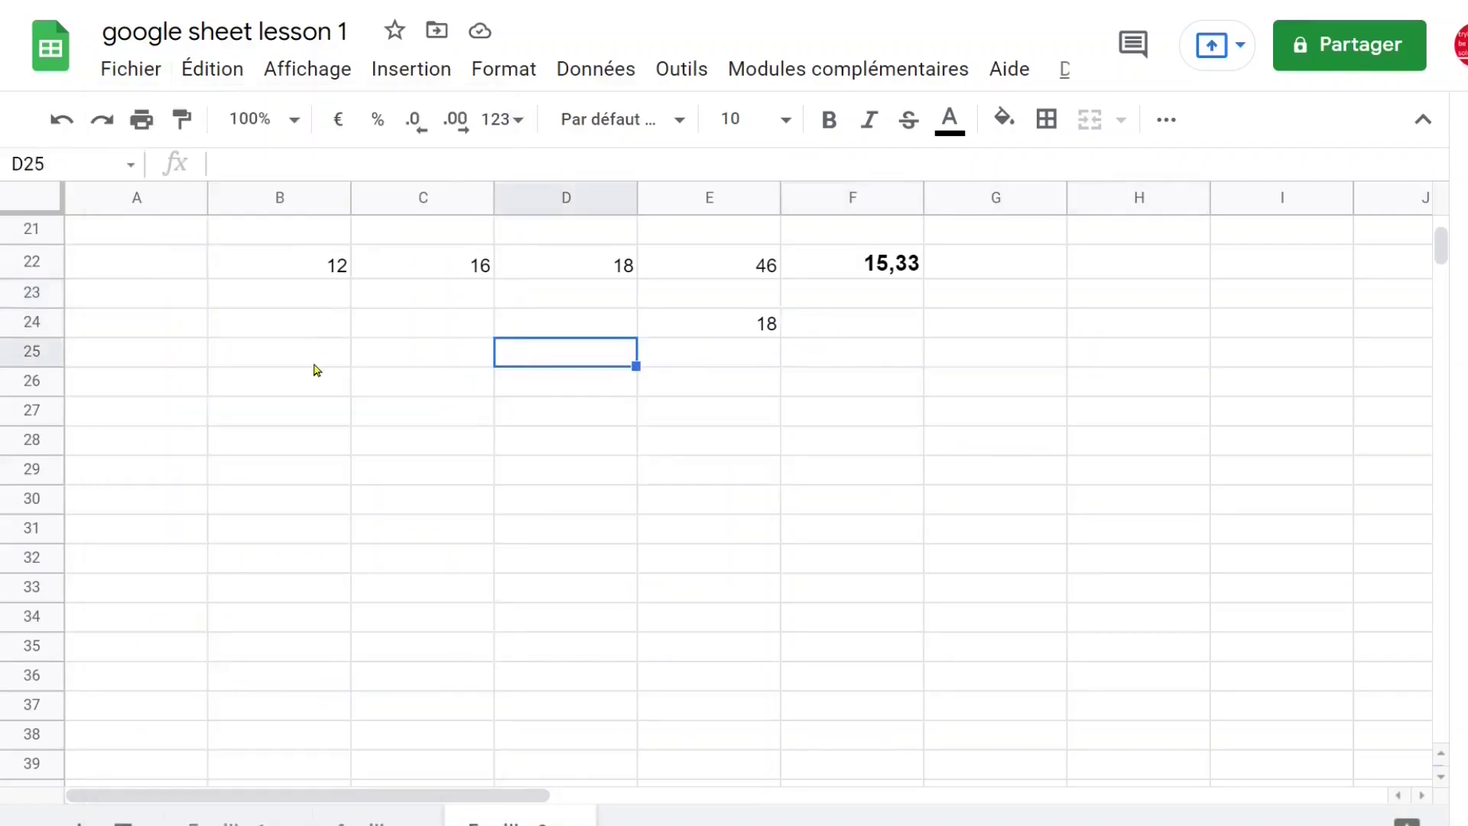
Step: Examine the file formats in which the spreadsheet can be downloaded
left_click(143, 73)
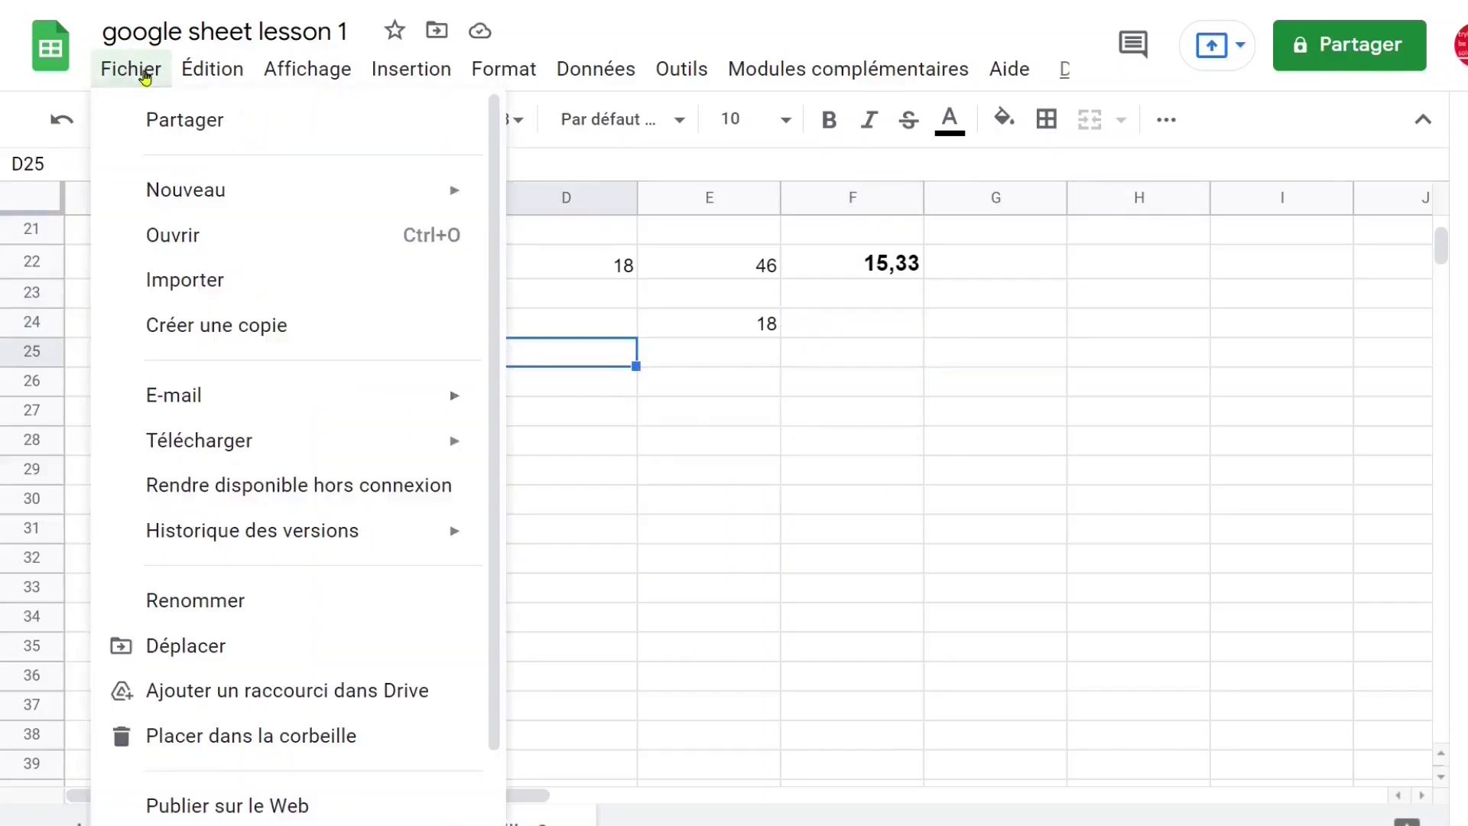
mouse_move(197, 439)
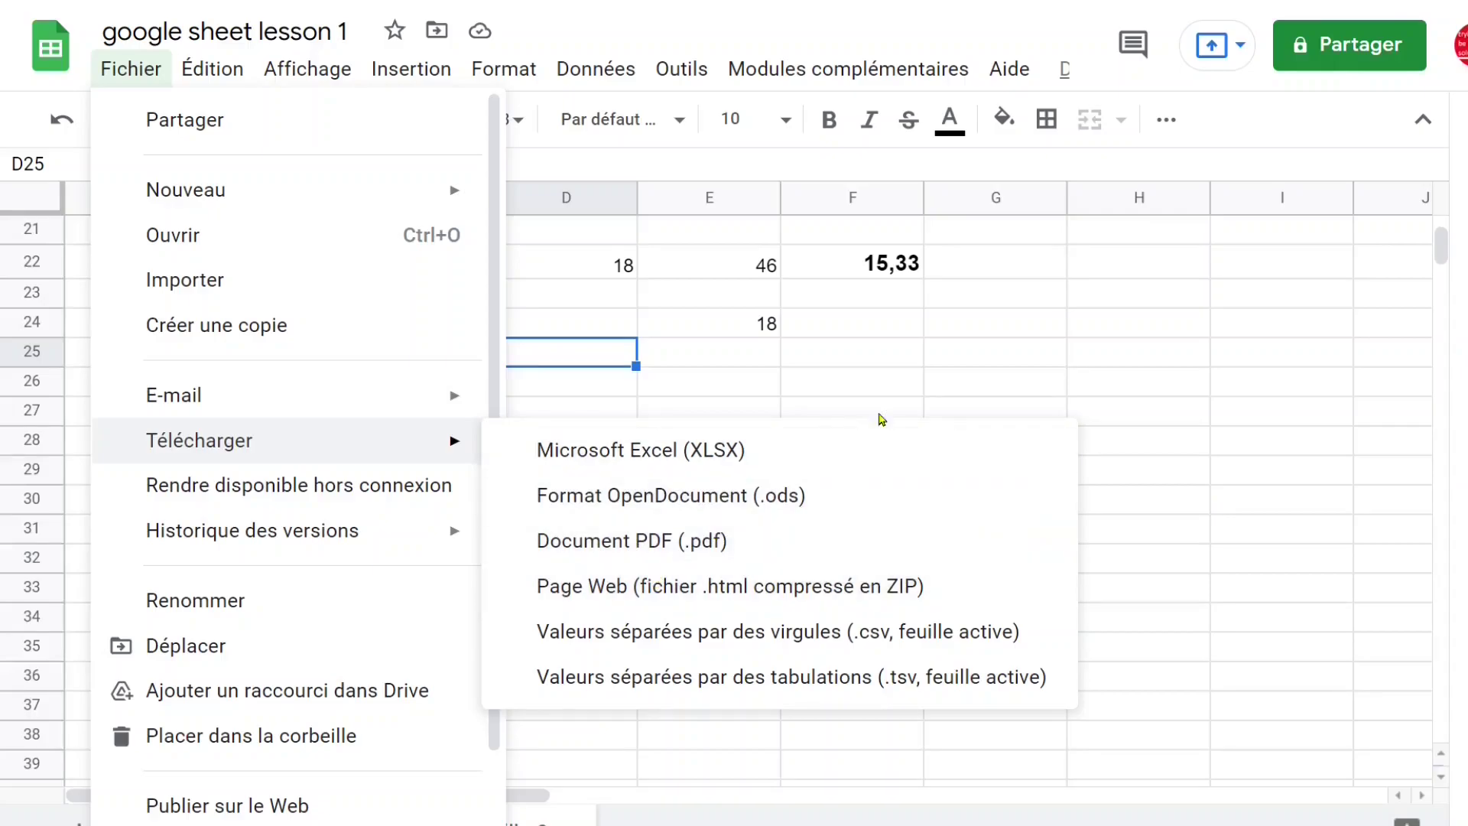
left_click(992, 351)
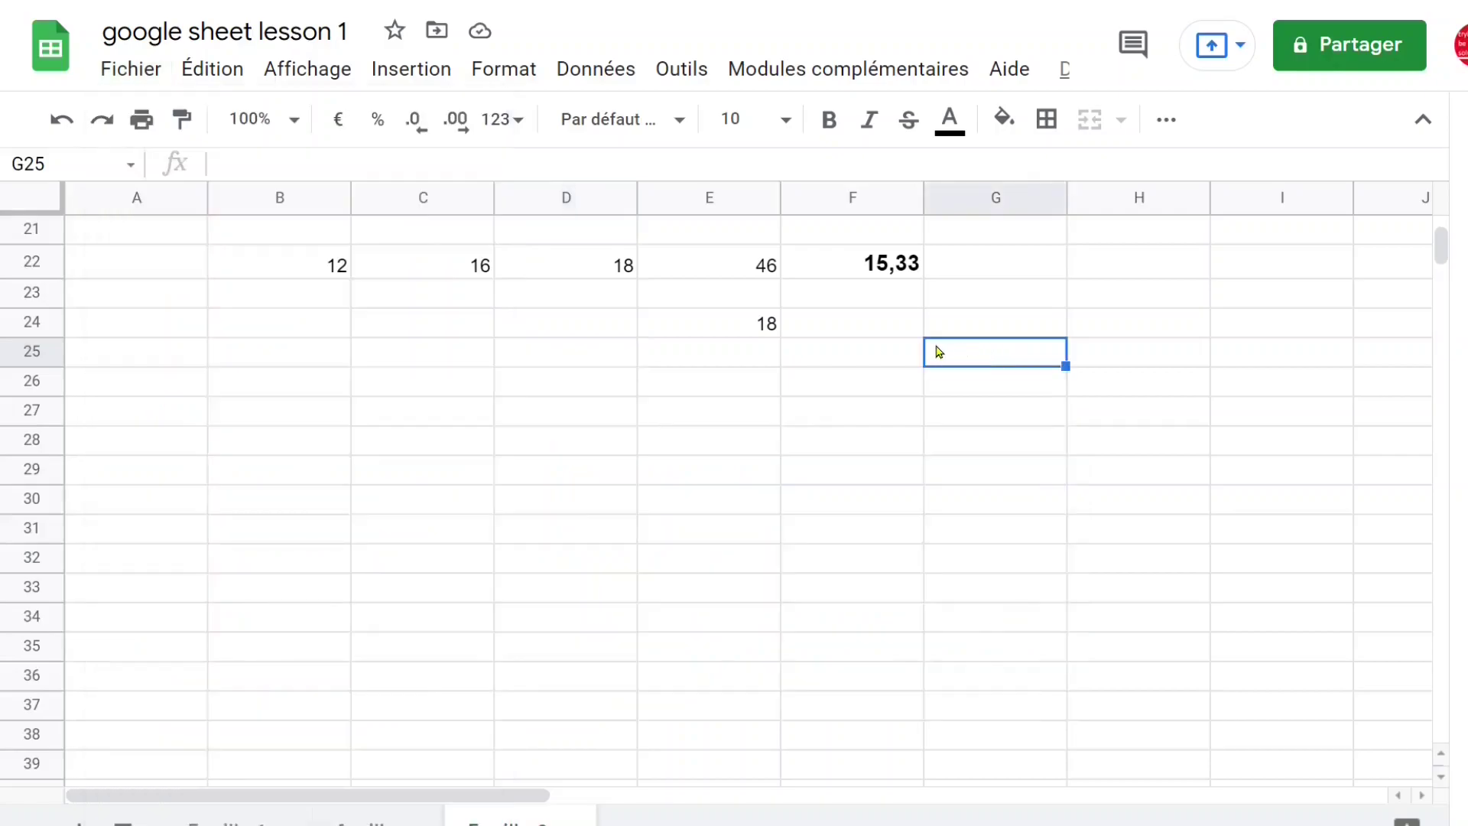
left_click(826, 360)
mouse_move(175, 243)
left_mouse_down()
mouse_move(872, 393)
mouse_move(1025, 617)
left_mouse_up()
left_click(520, 453)
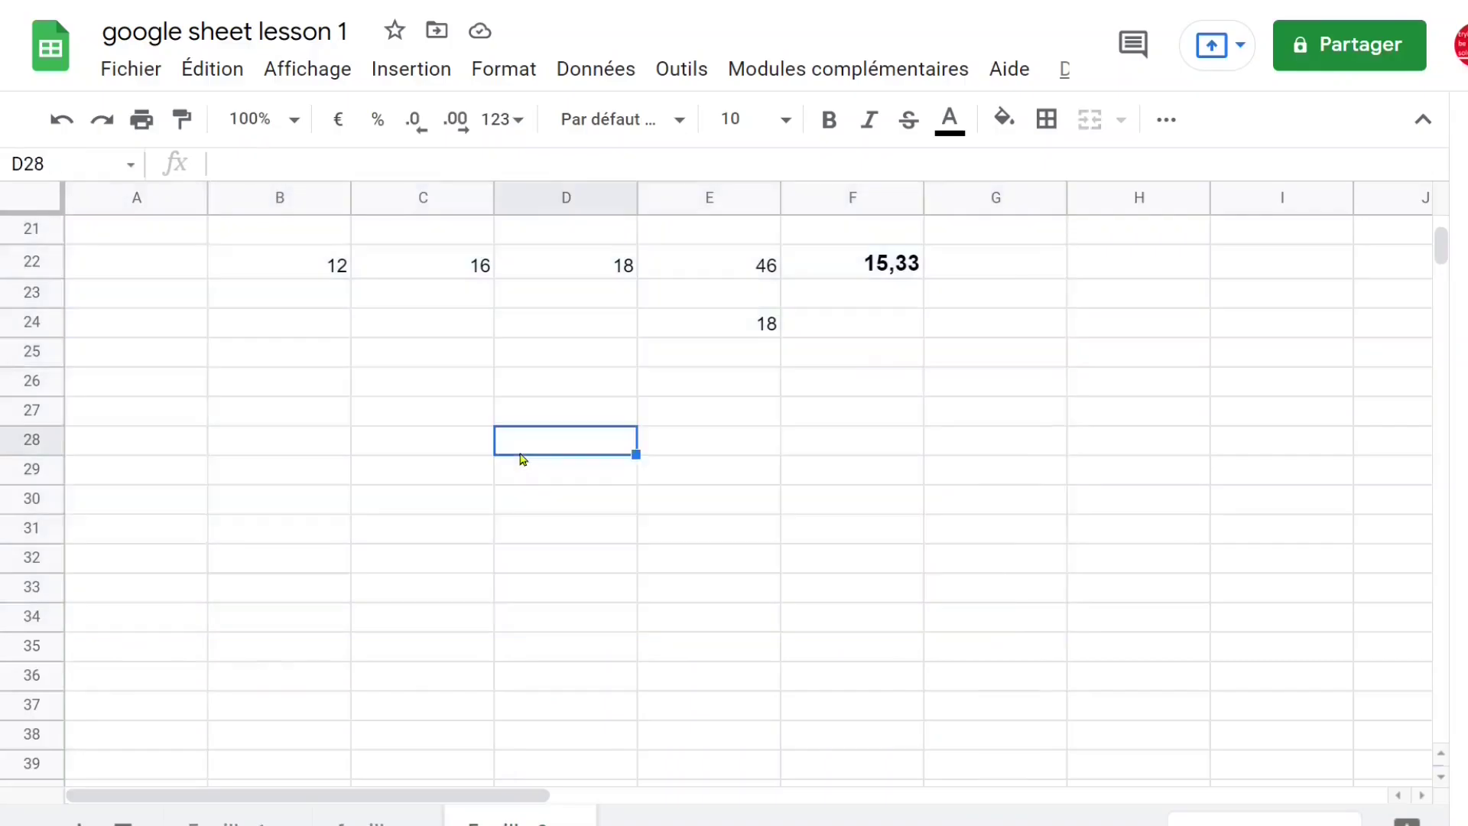
Step: Examine the file's offline availability option and its version history commands
left_click(126, 74)
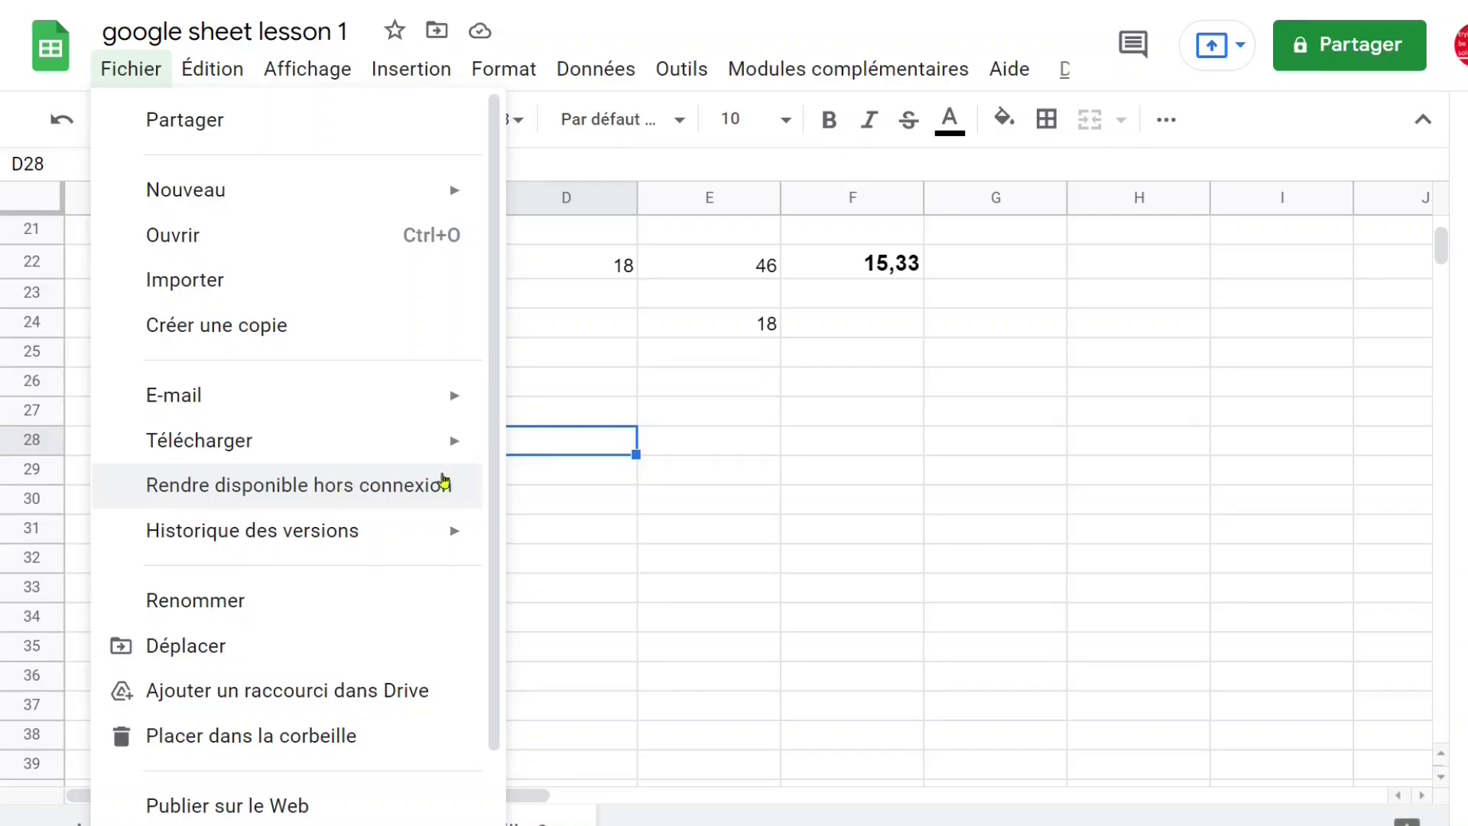
left_click(854, 433)
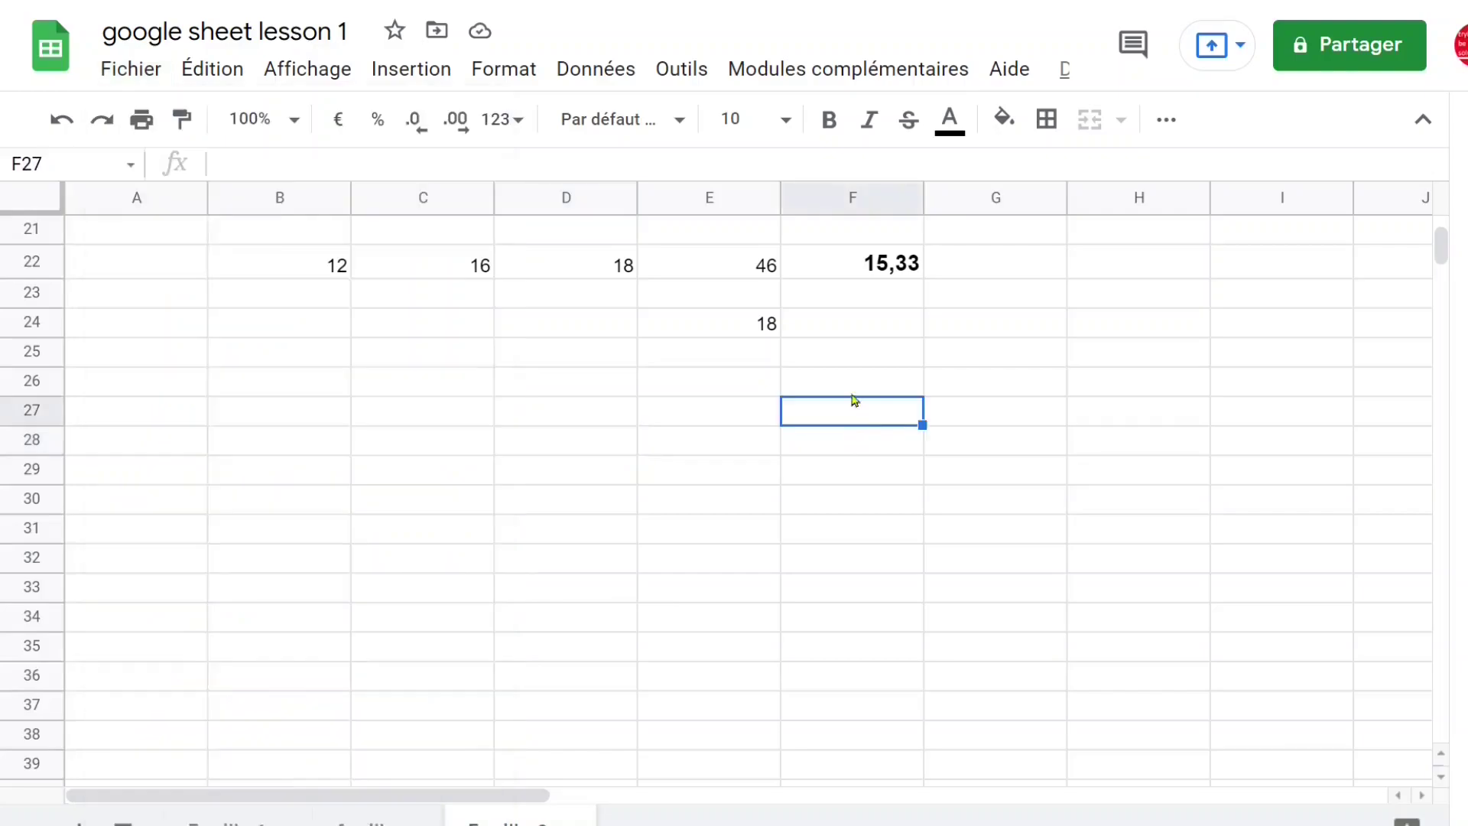
left_click_drag(1124, 291, 797, 613)
left_click_drag(292, 263, 647, 282)
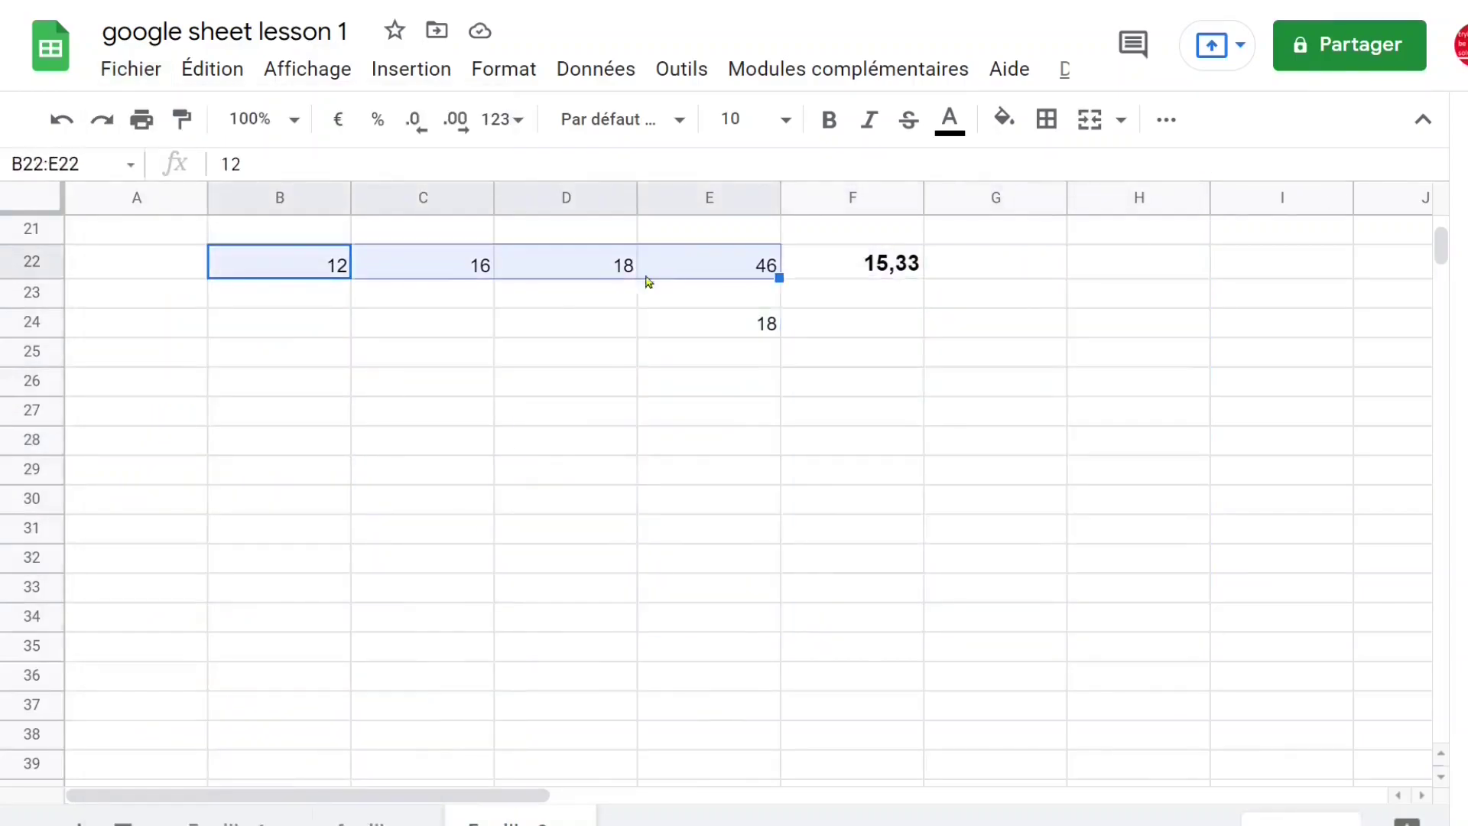
left_click(262, 242)
left_click_drag(315, 276, 606, 285)
left_click(1022, 365)
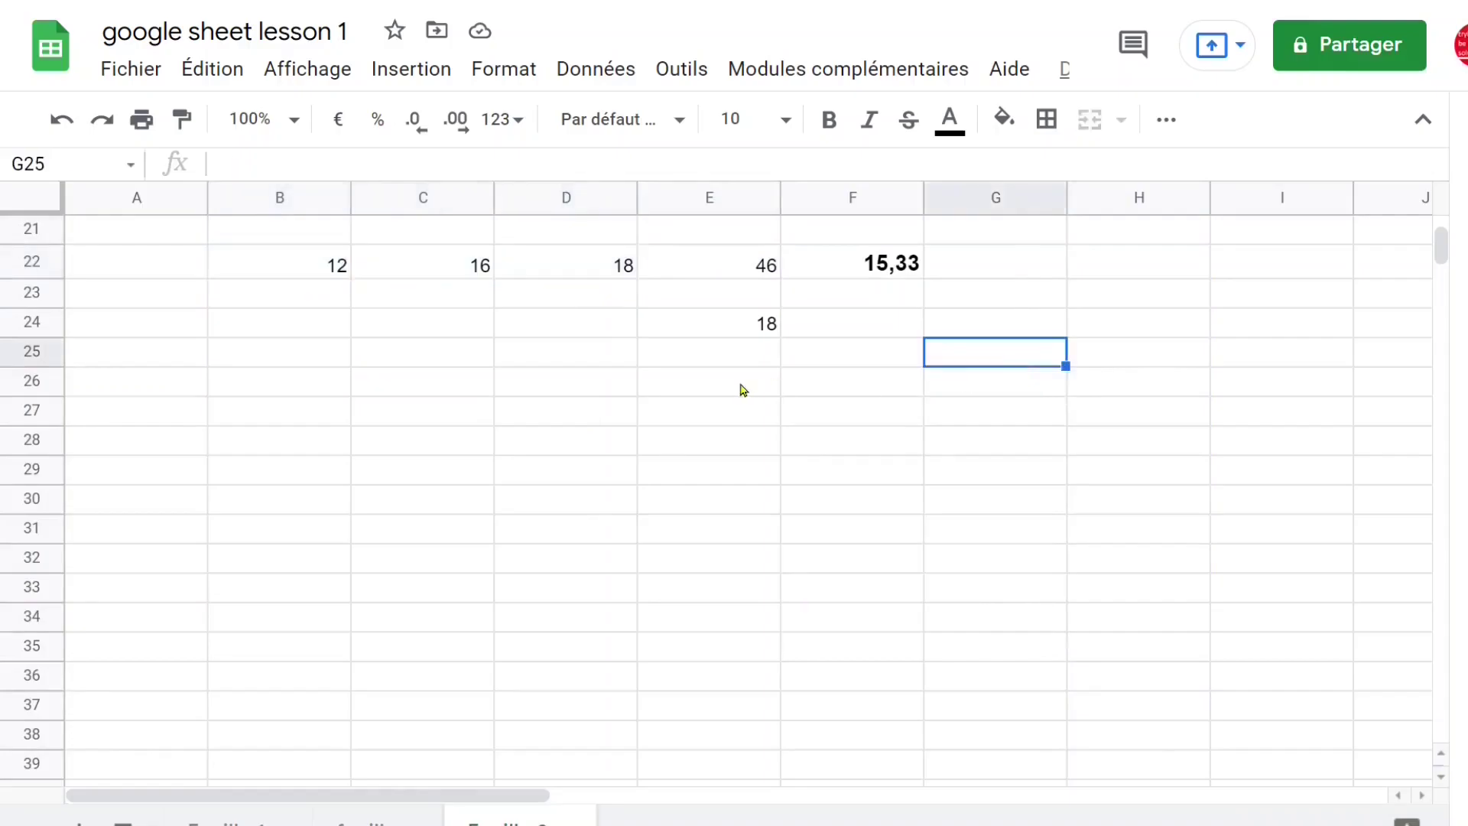
left_click(742, 390)
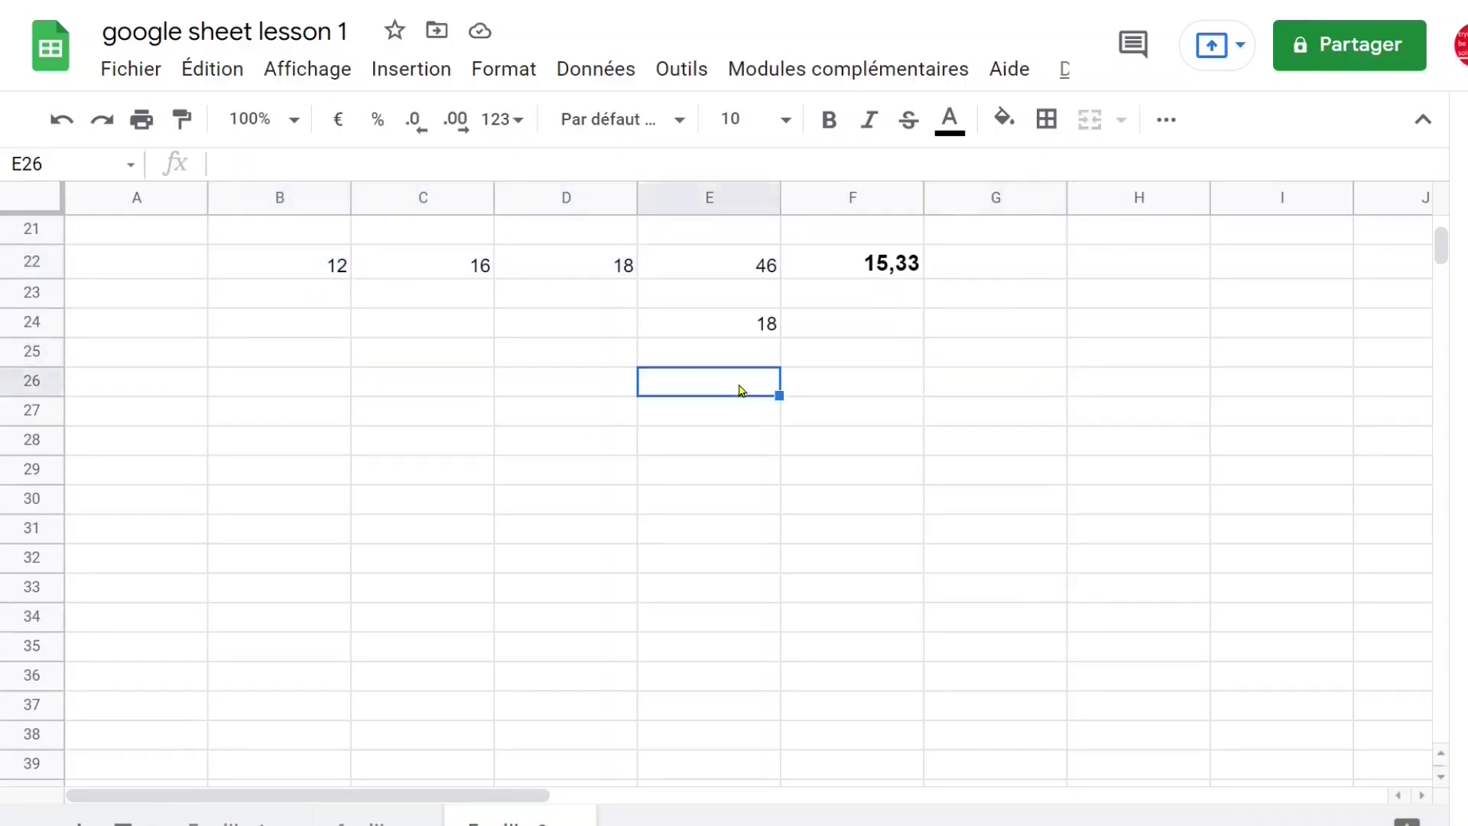
left_click(132, 71)
mouse_move(188, 537)
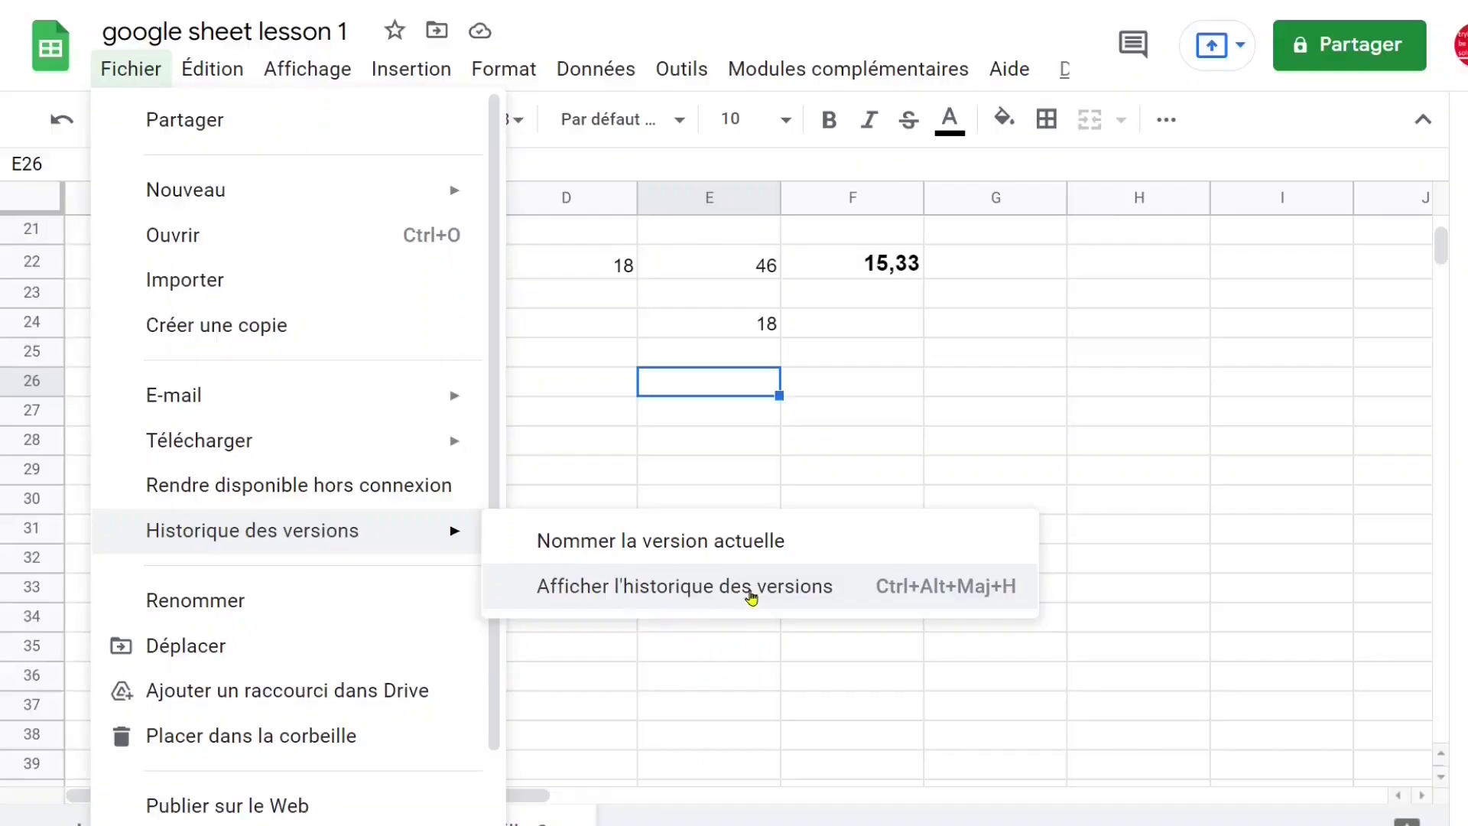
left_click(774, 656)
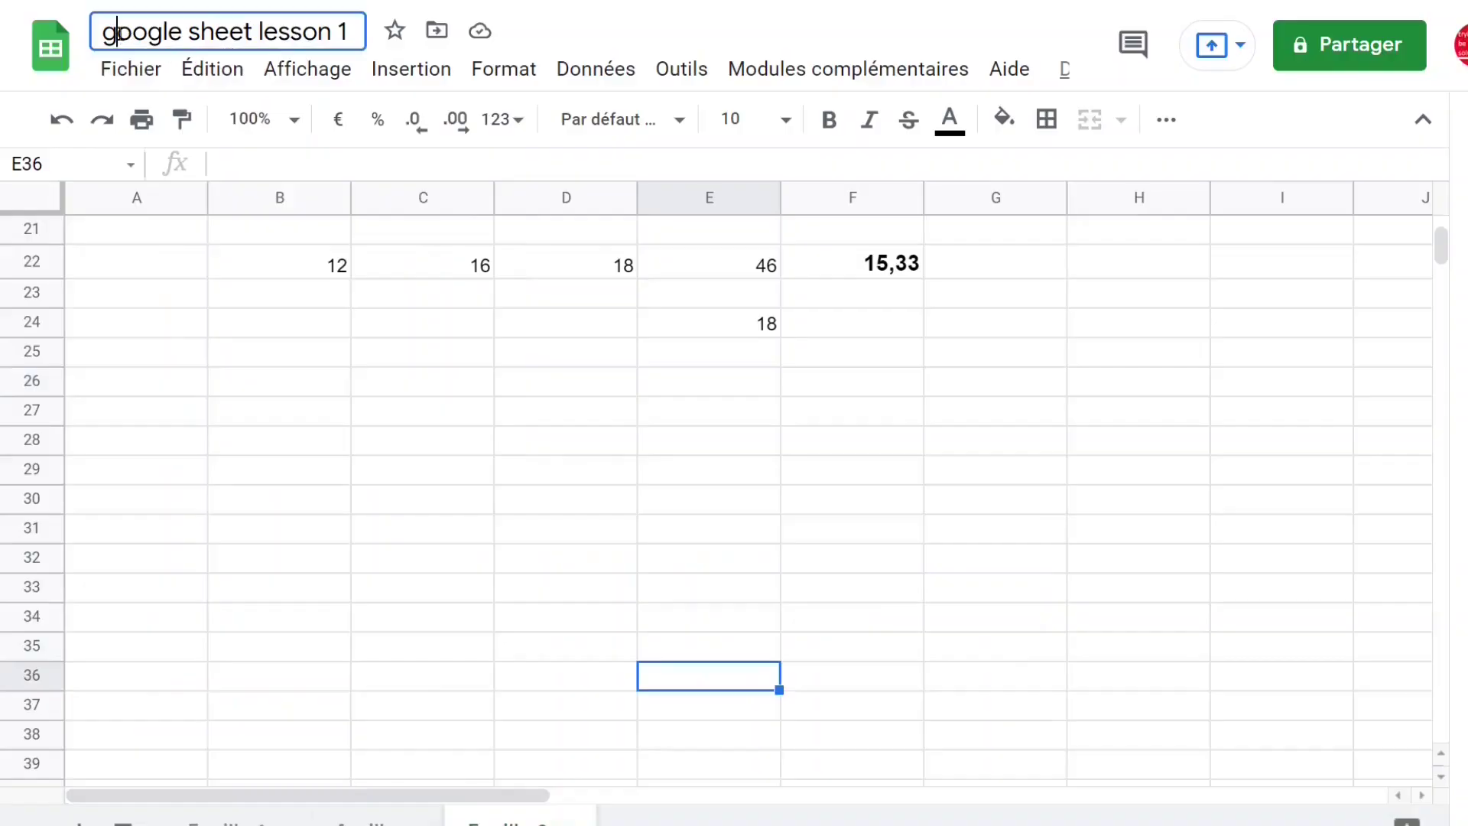
Step: Open the spreadsheet's title for editing, directly and through the rename command
left_click(335, 34)
left_click(341, 419)
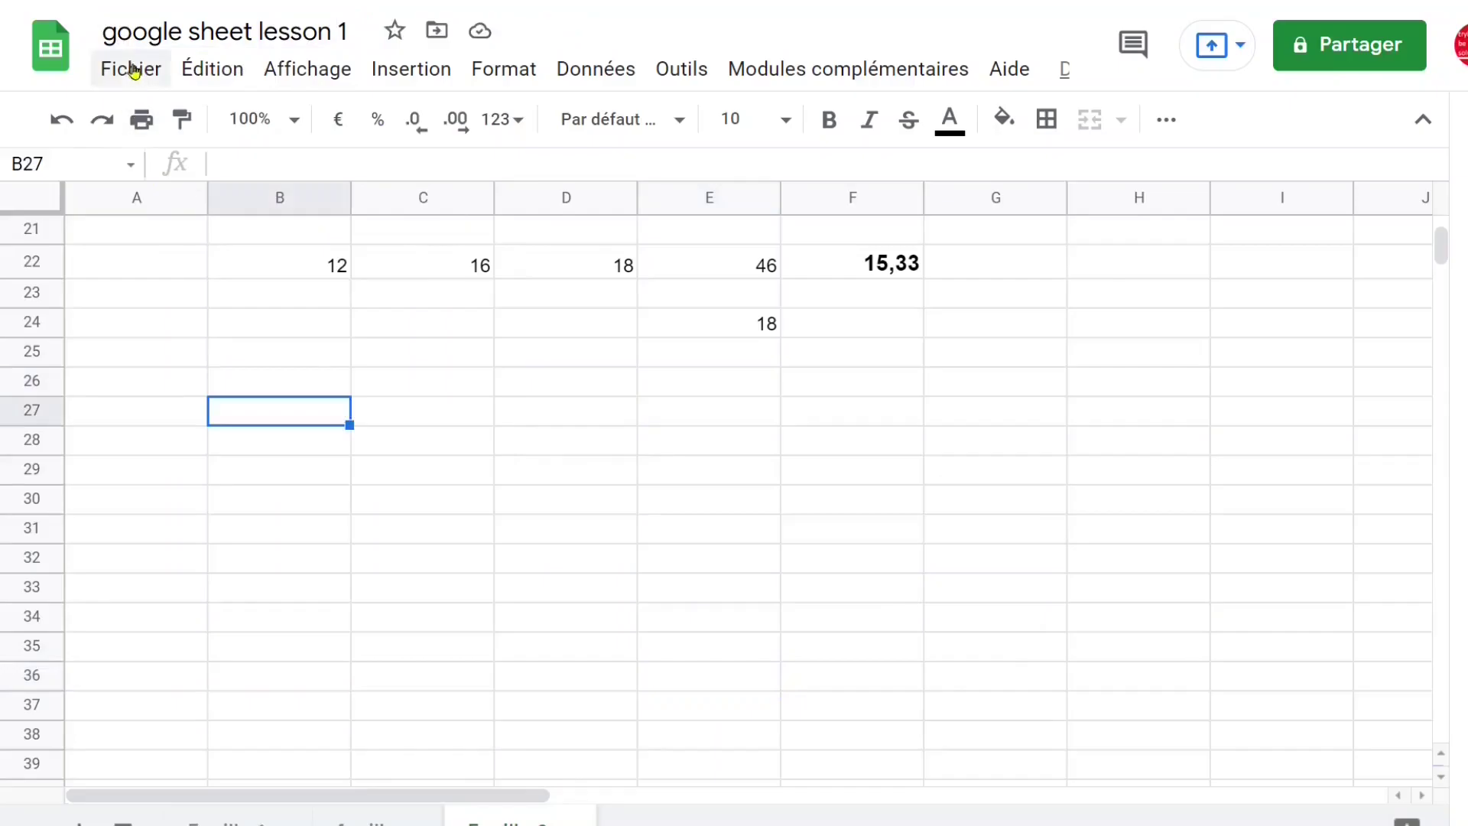
left_click(152, 32)
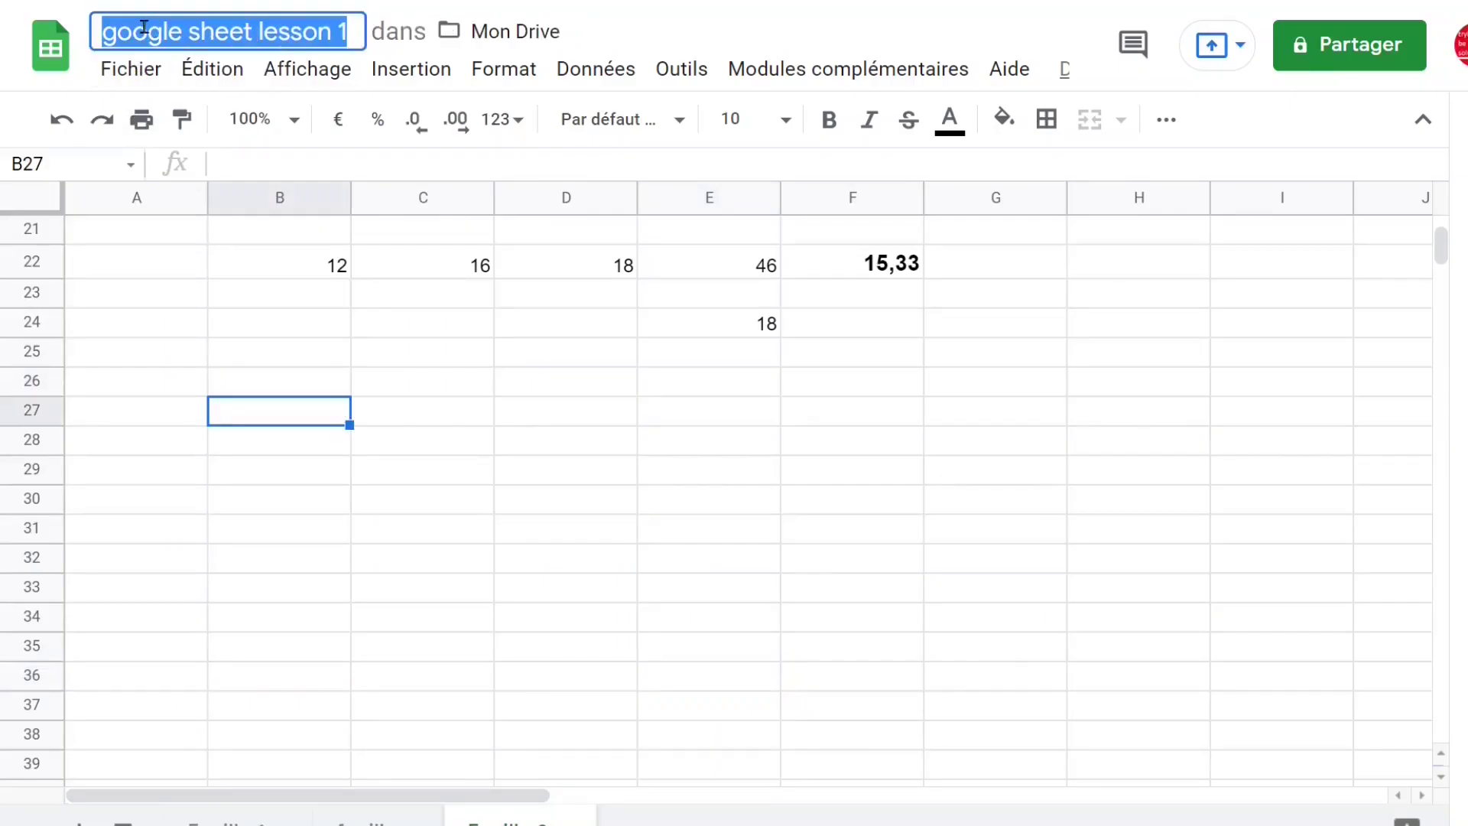
left_click(231, 300)
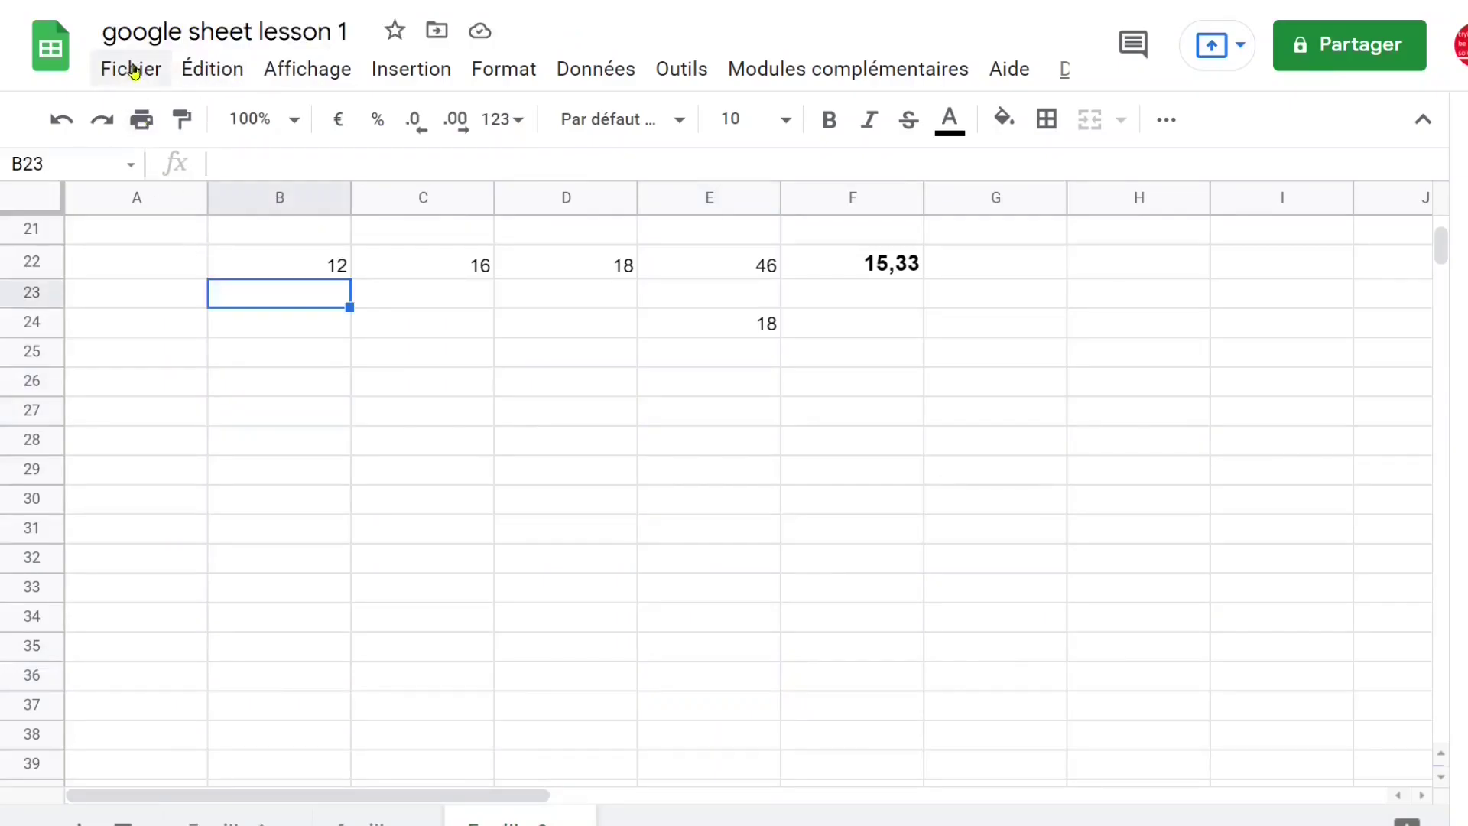
left_click(134, 70)
left_click(208, 604)
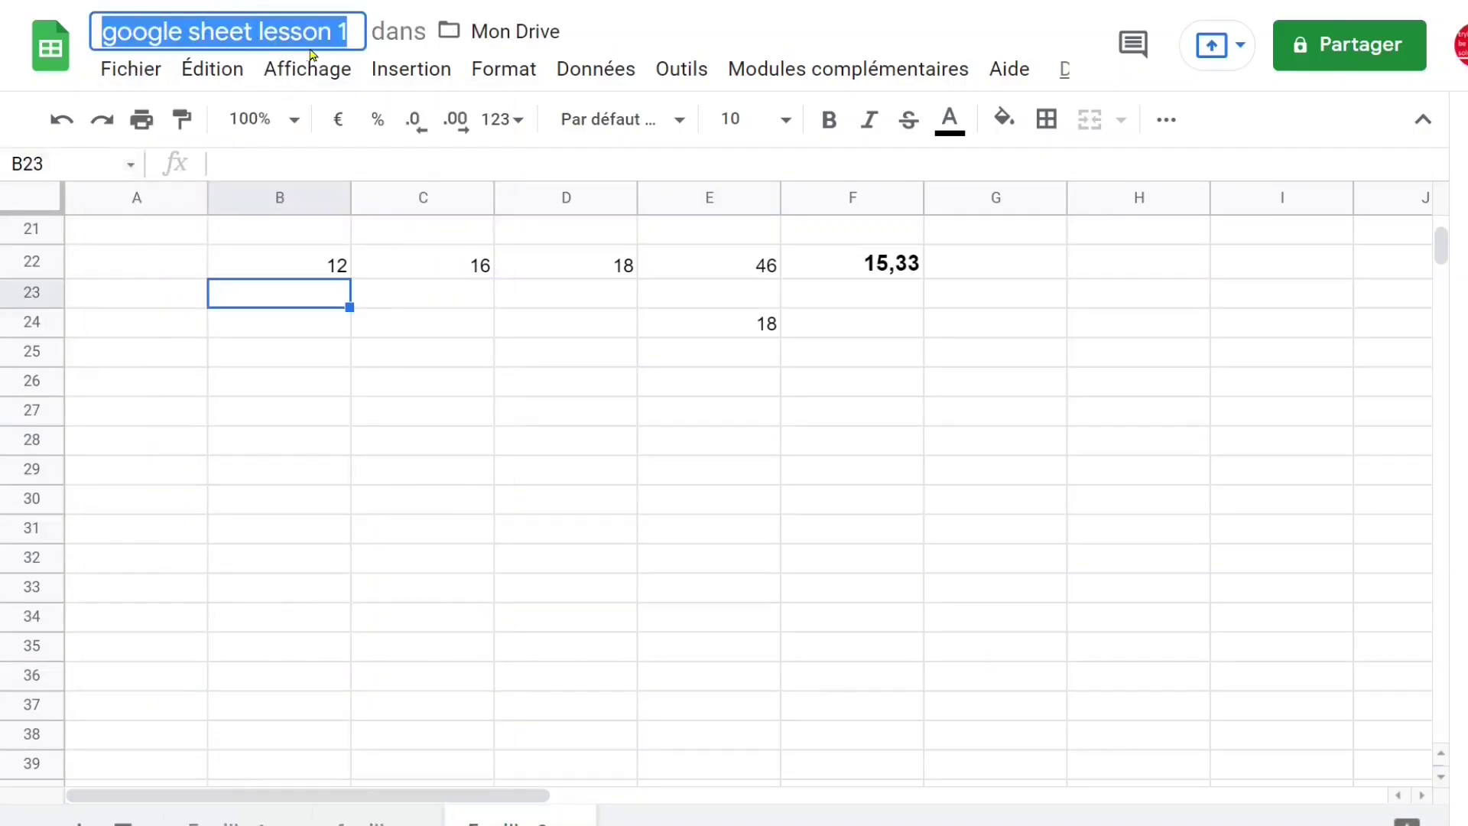
Step: Examine the file commands for moving the spreadsheet and adding a Drive shortcut
left_click(123, 73)
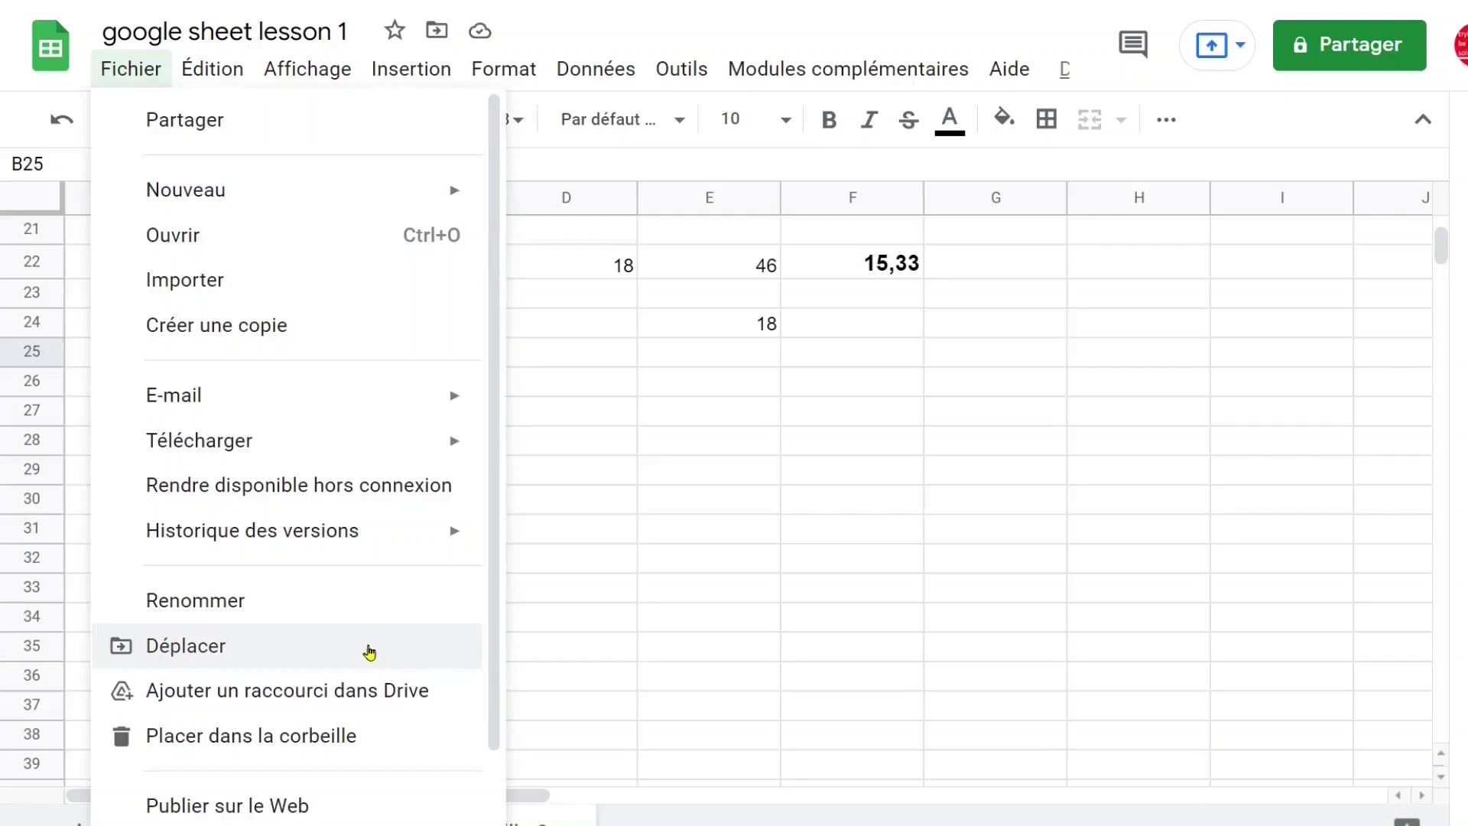
left_click(886, 445)
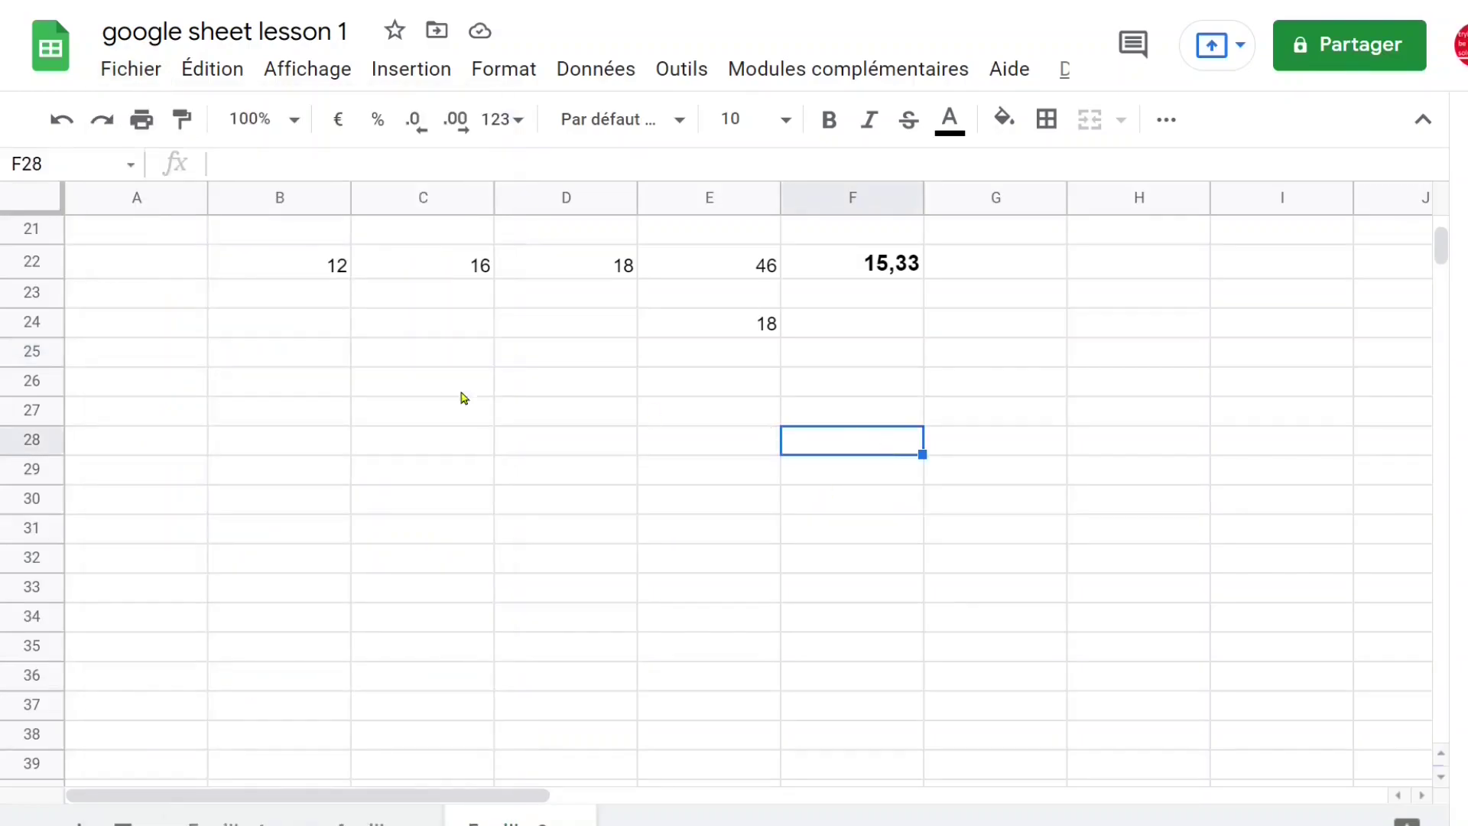
left_click(443, 382)
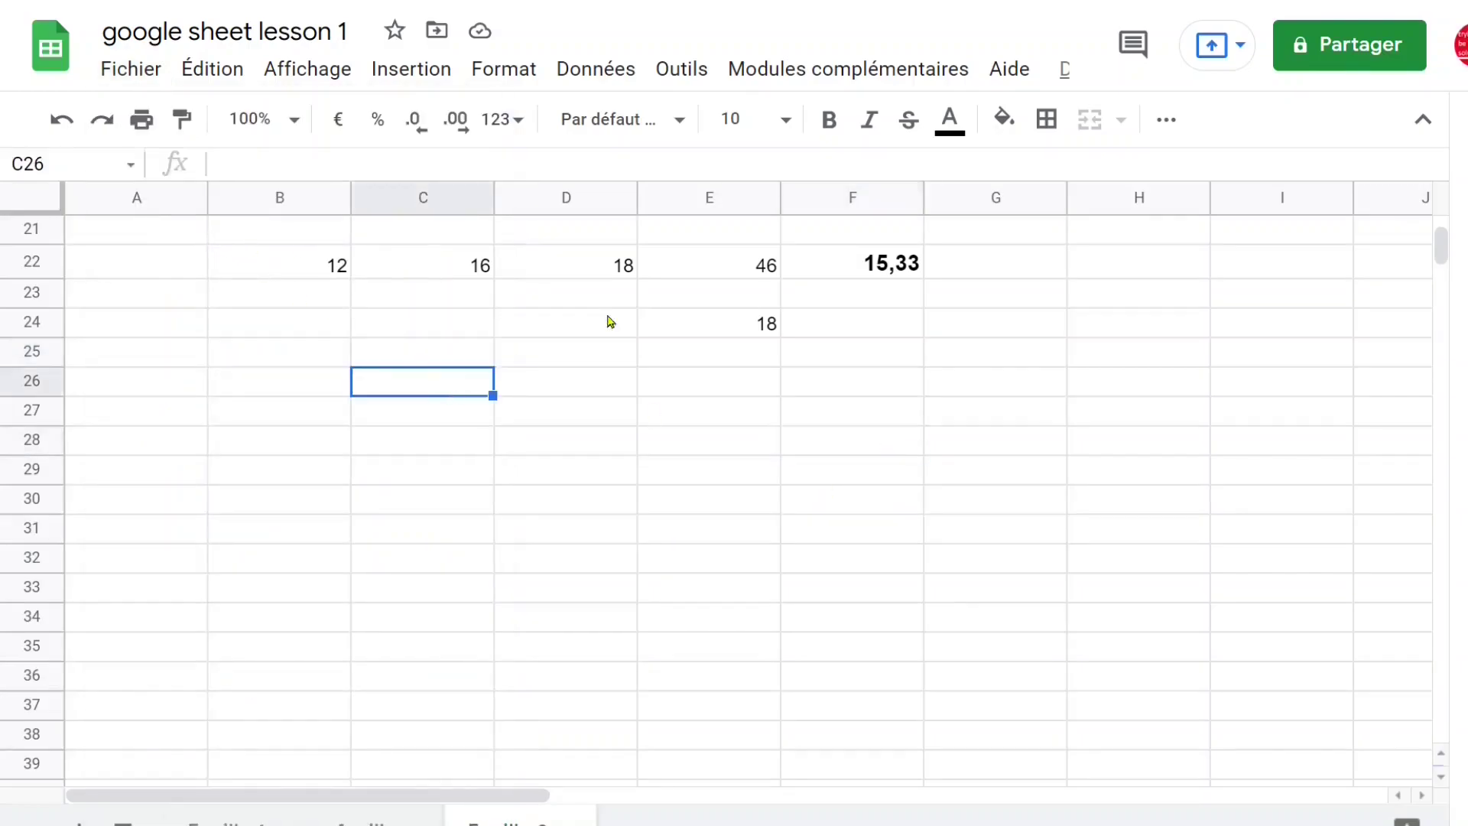
Step: Examine the web publishing options for embedding the spreadsheet, including the choice between the entire document and individual sheets
left_click(139, 75)
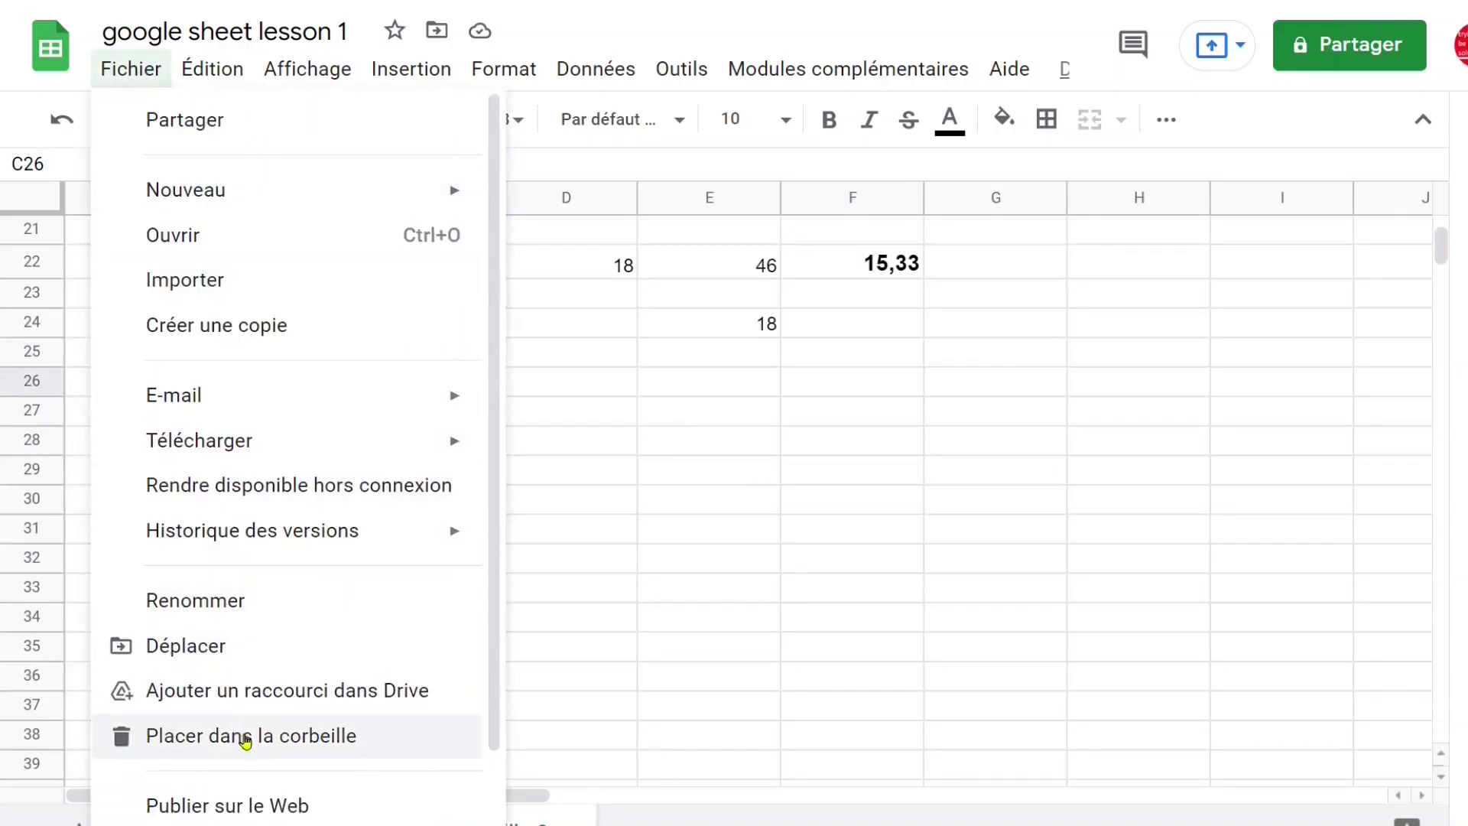
scroll(347, 705, "down", 2)
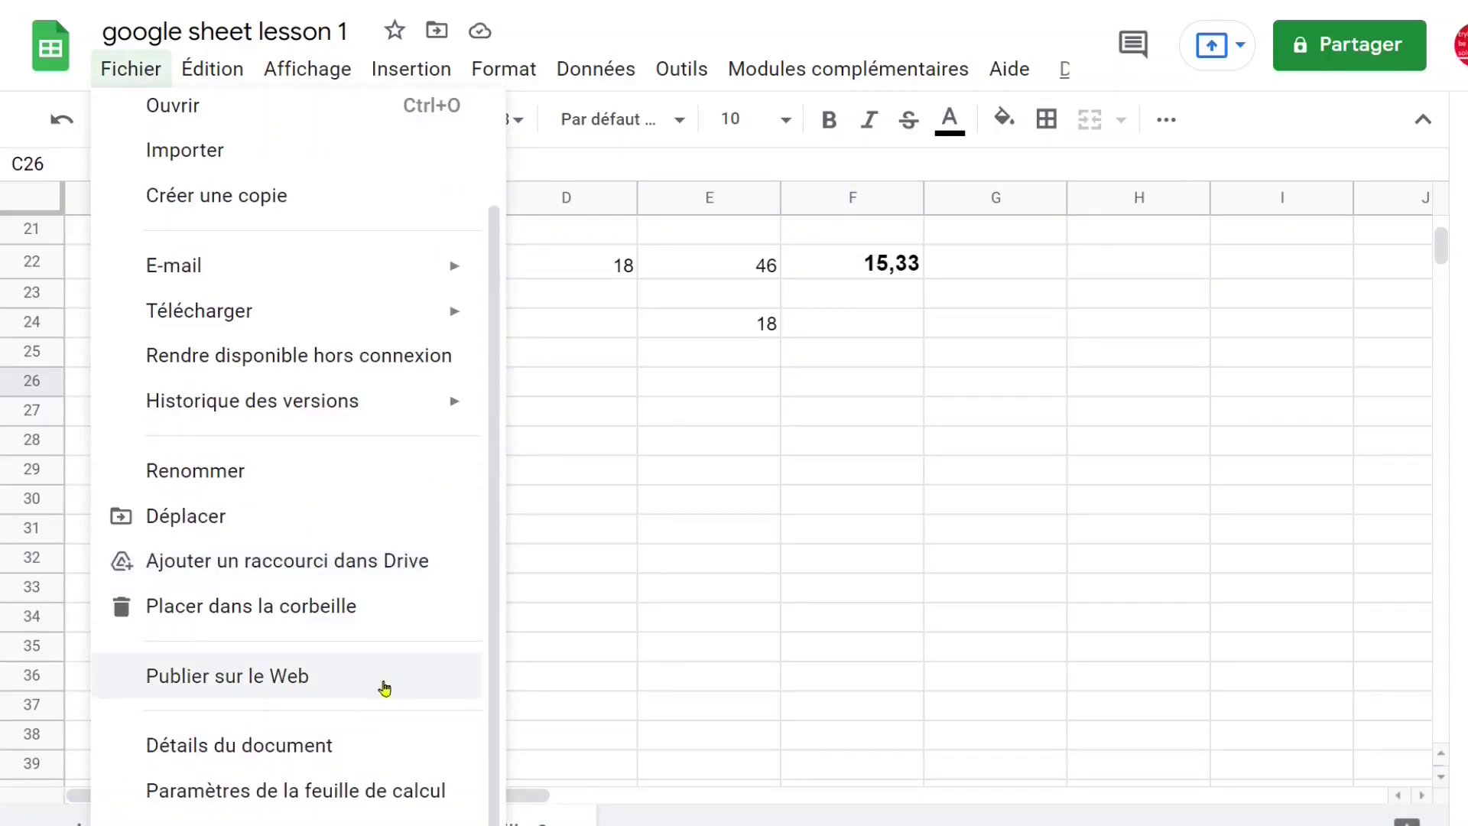
left_click(314, 677)
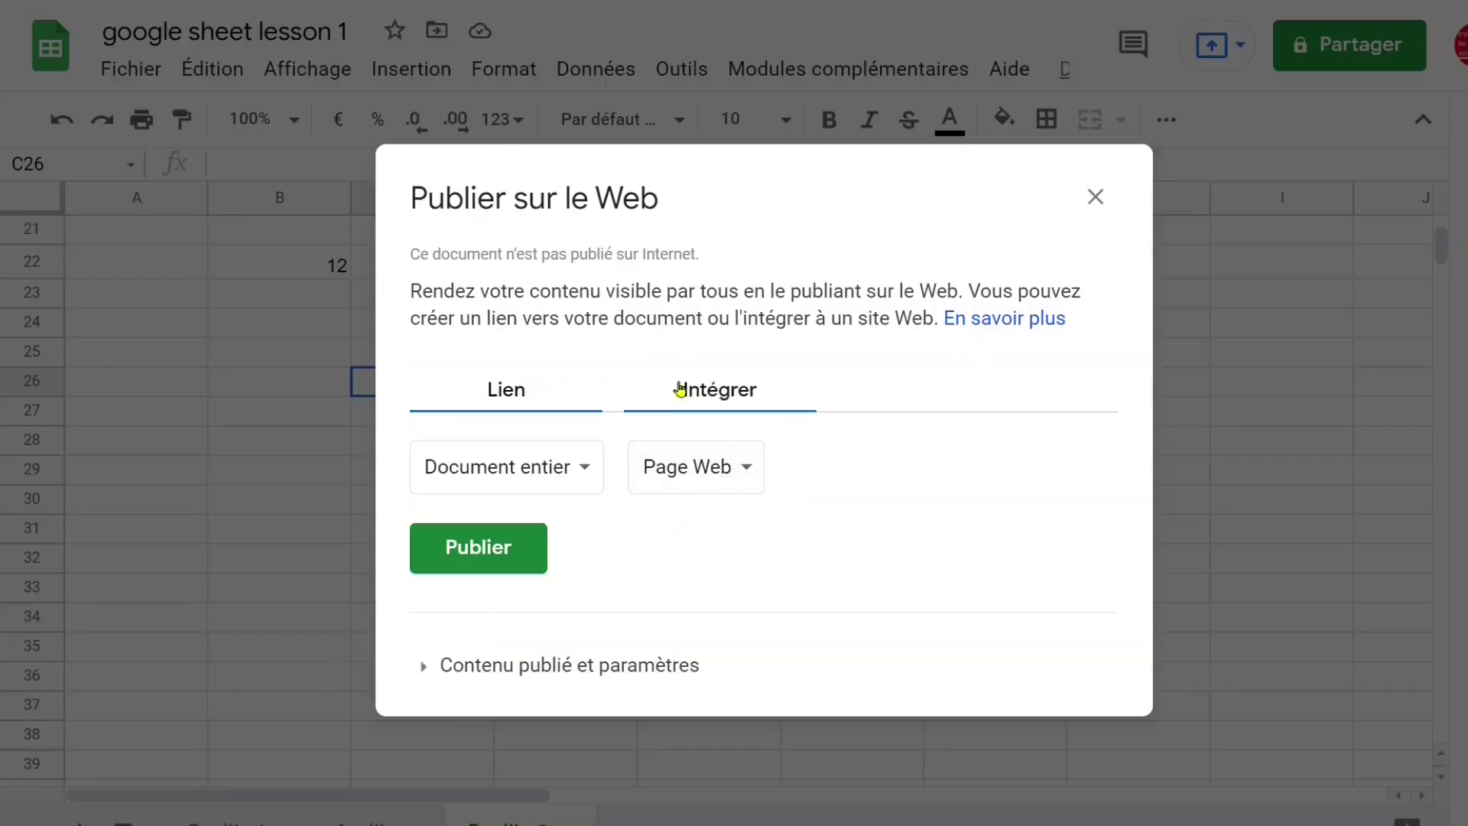
left_click(717, 392)
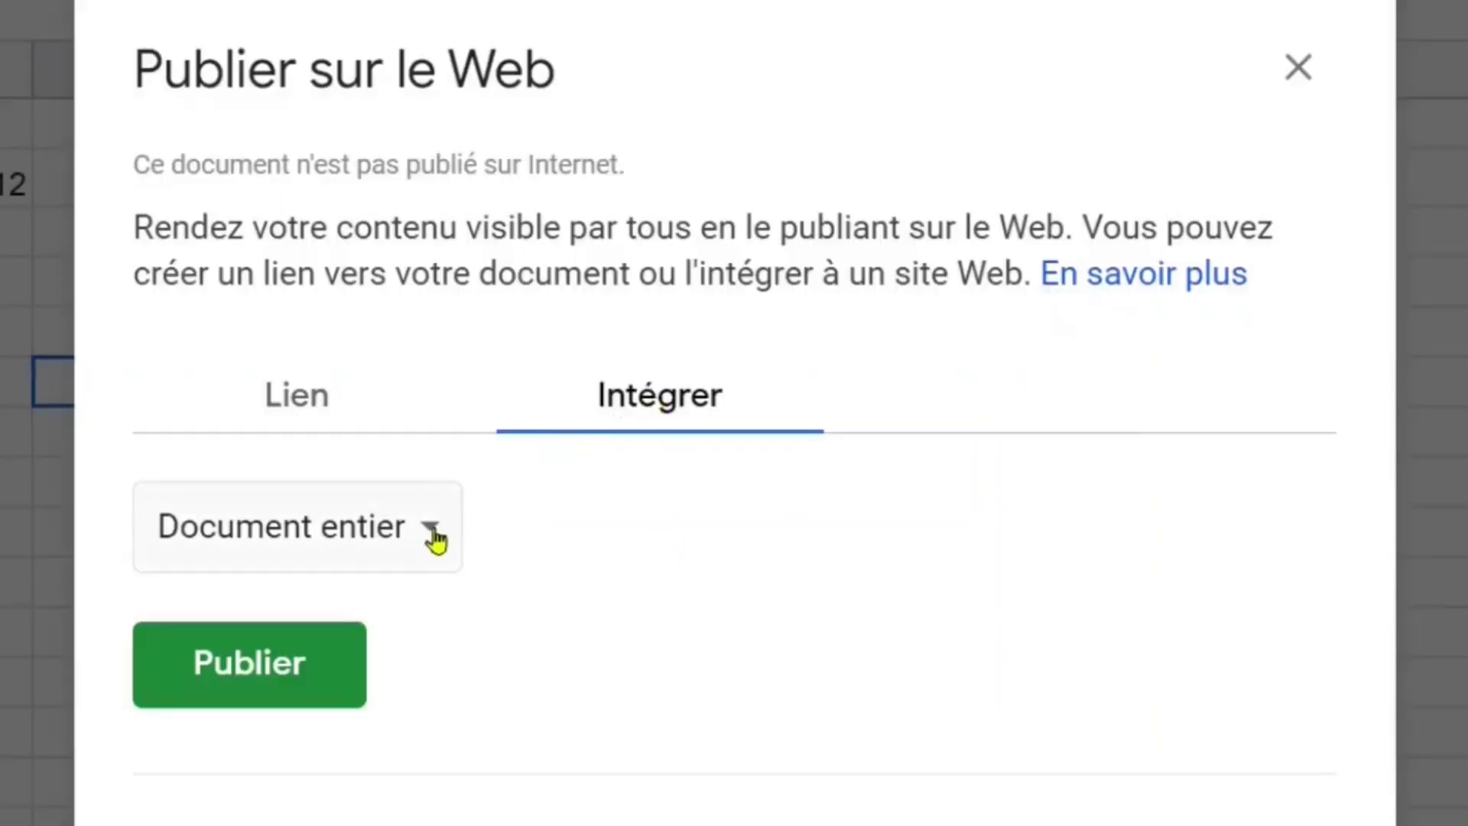
left_click(433, 535)
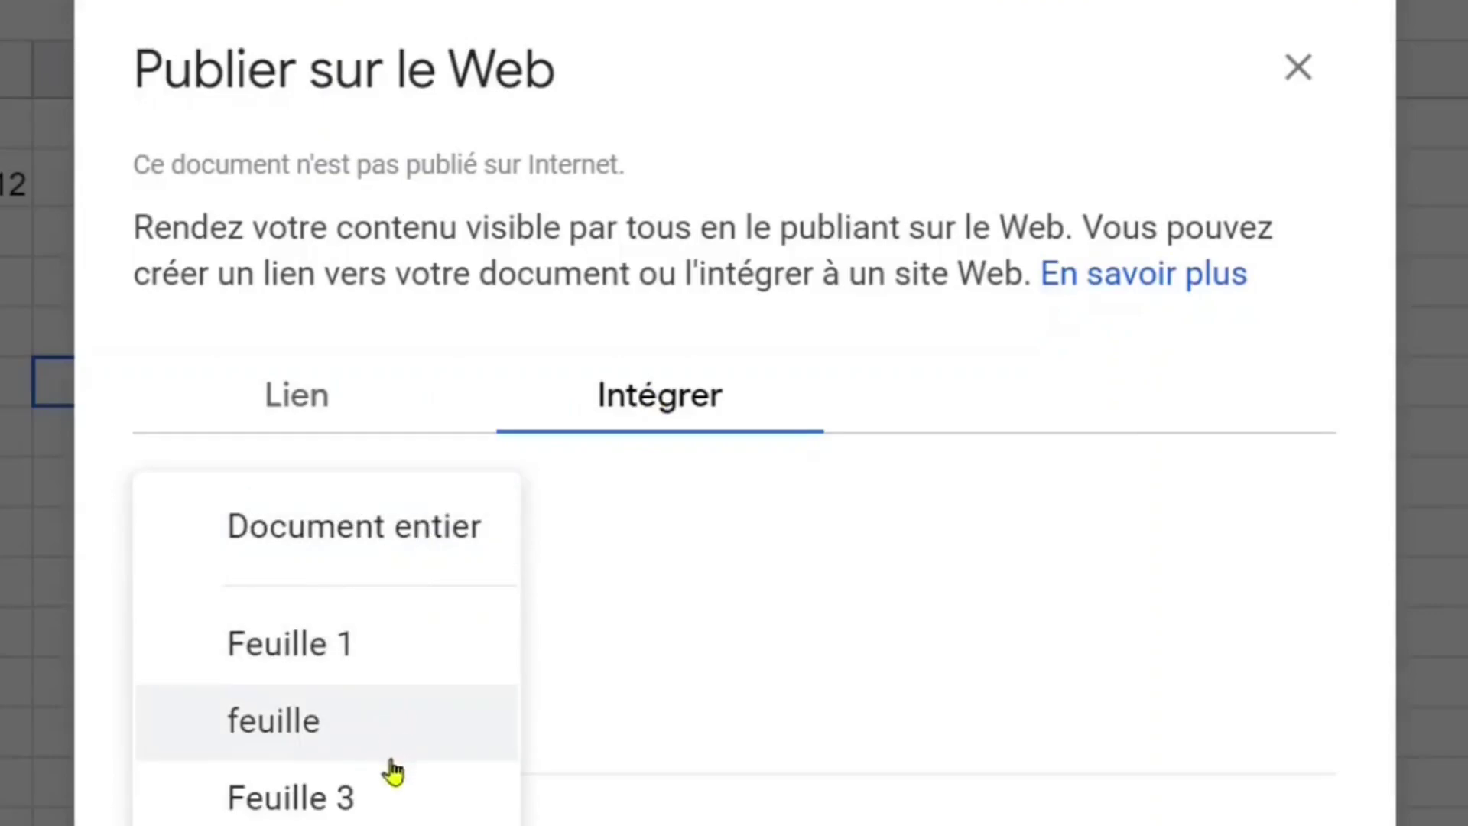
left_click(834, 594)
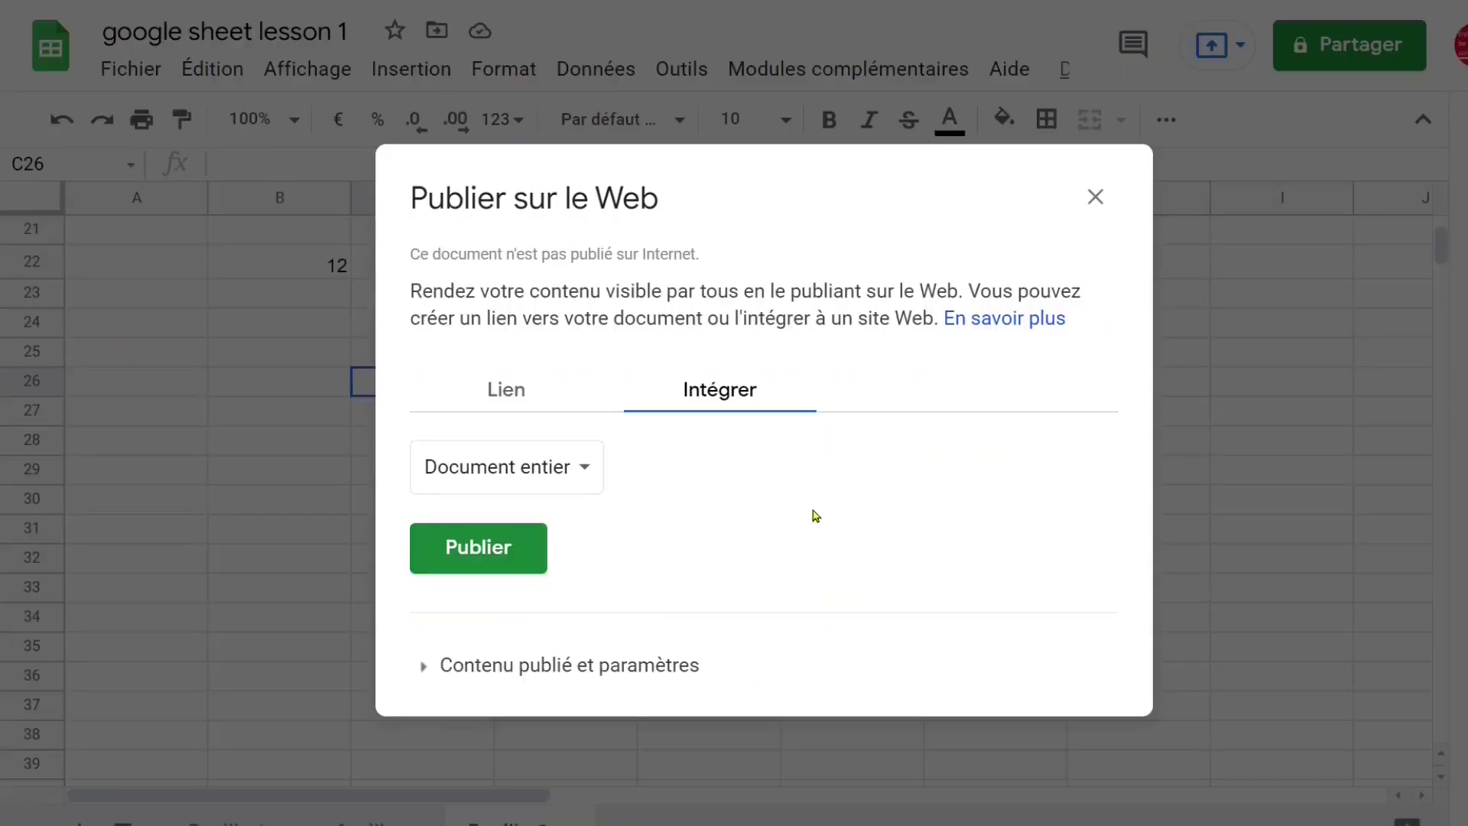
left_click(1095, 200)
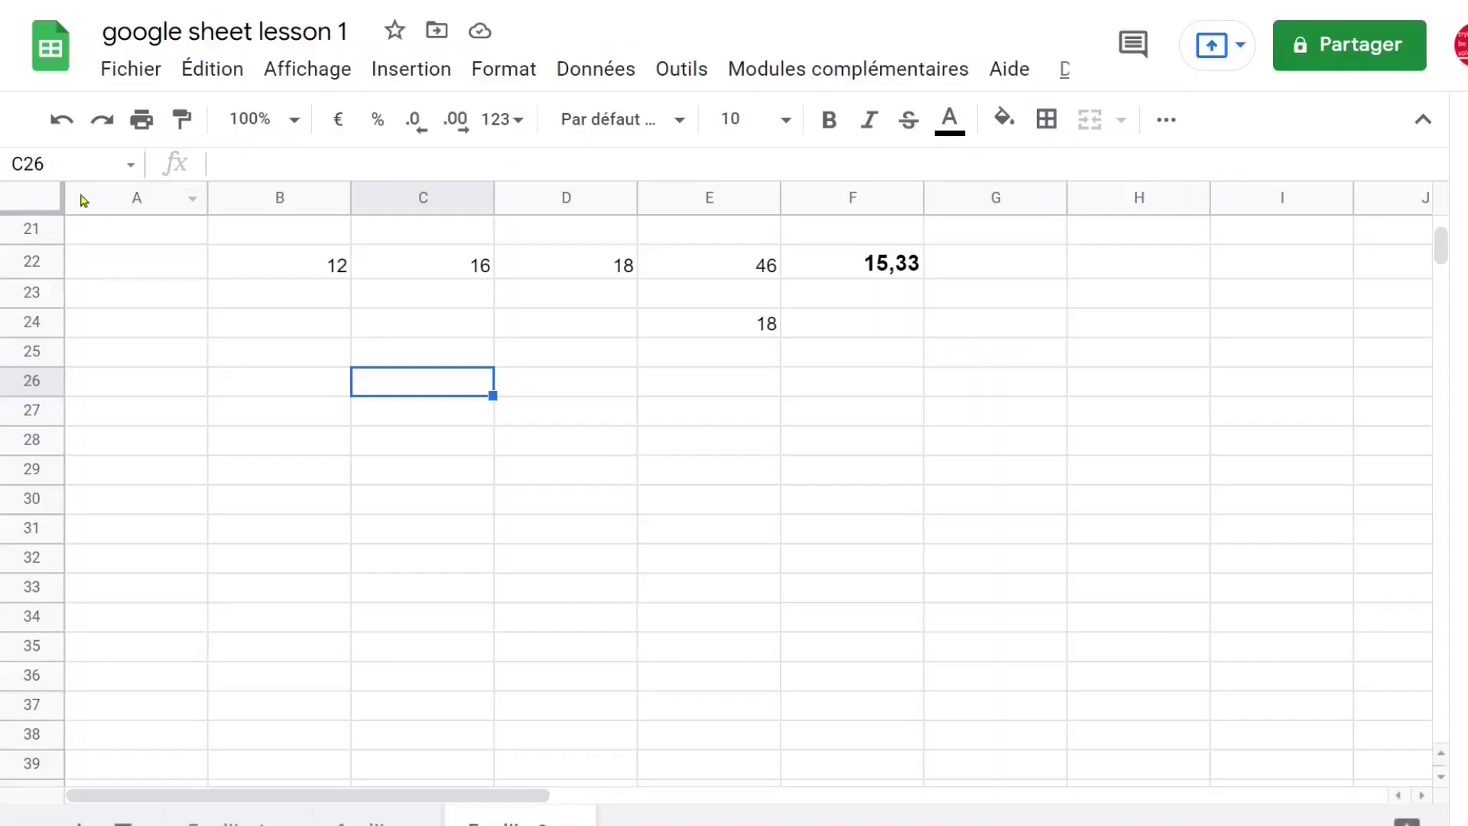
Step: Examine the document details for the file's location, owner, modification date and creation date
left_click(130, 69)
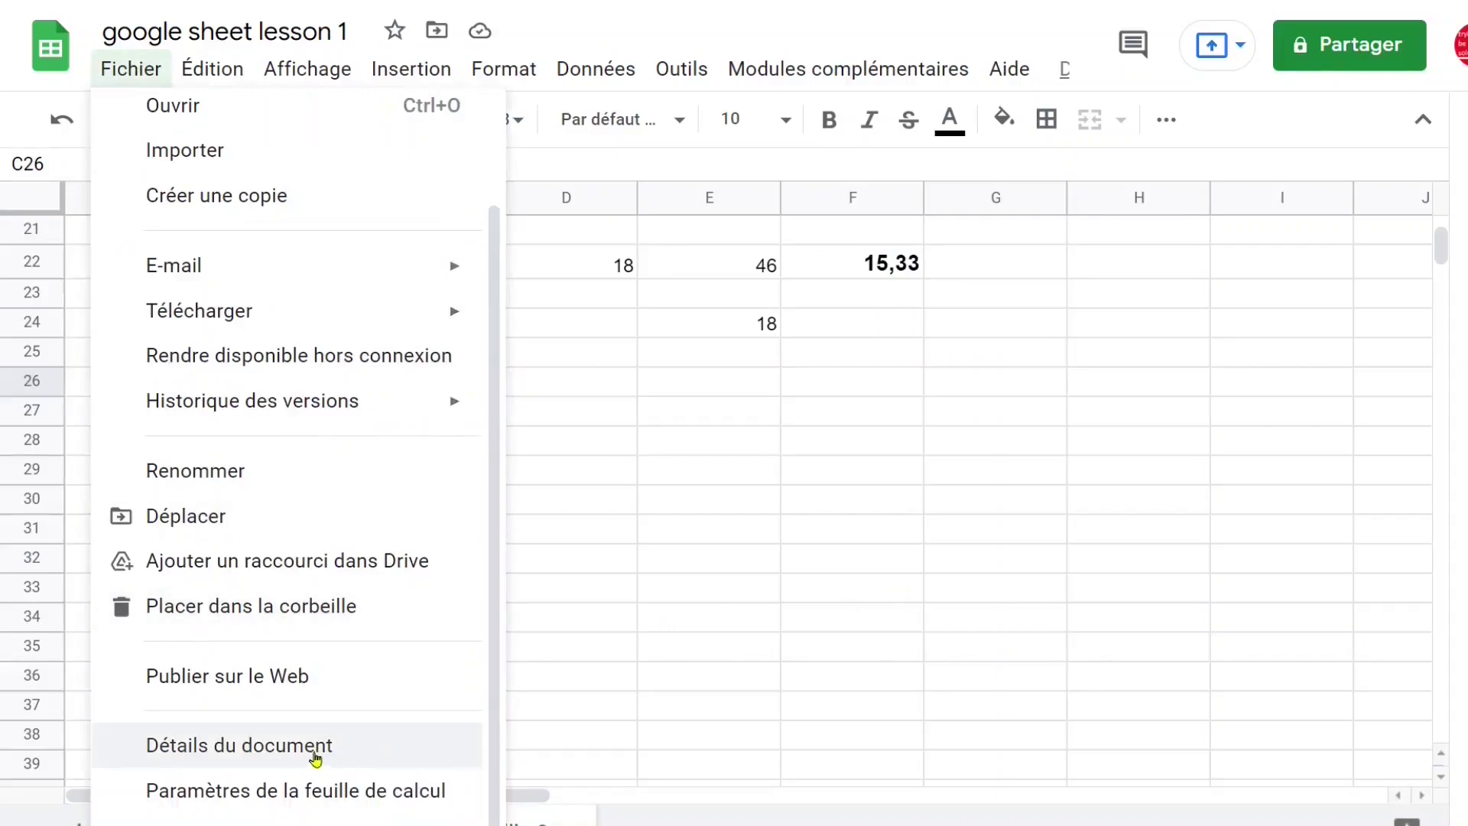
left_click(307, 758)
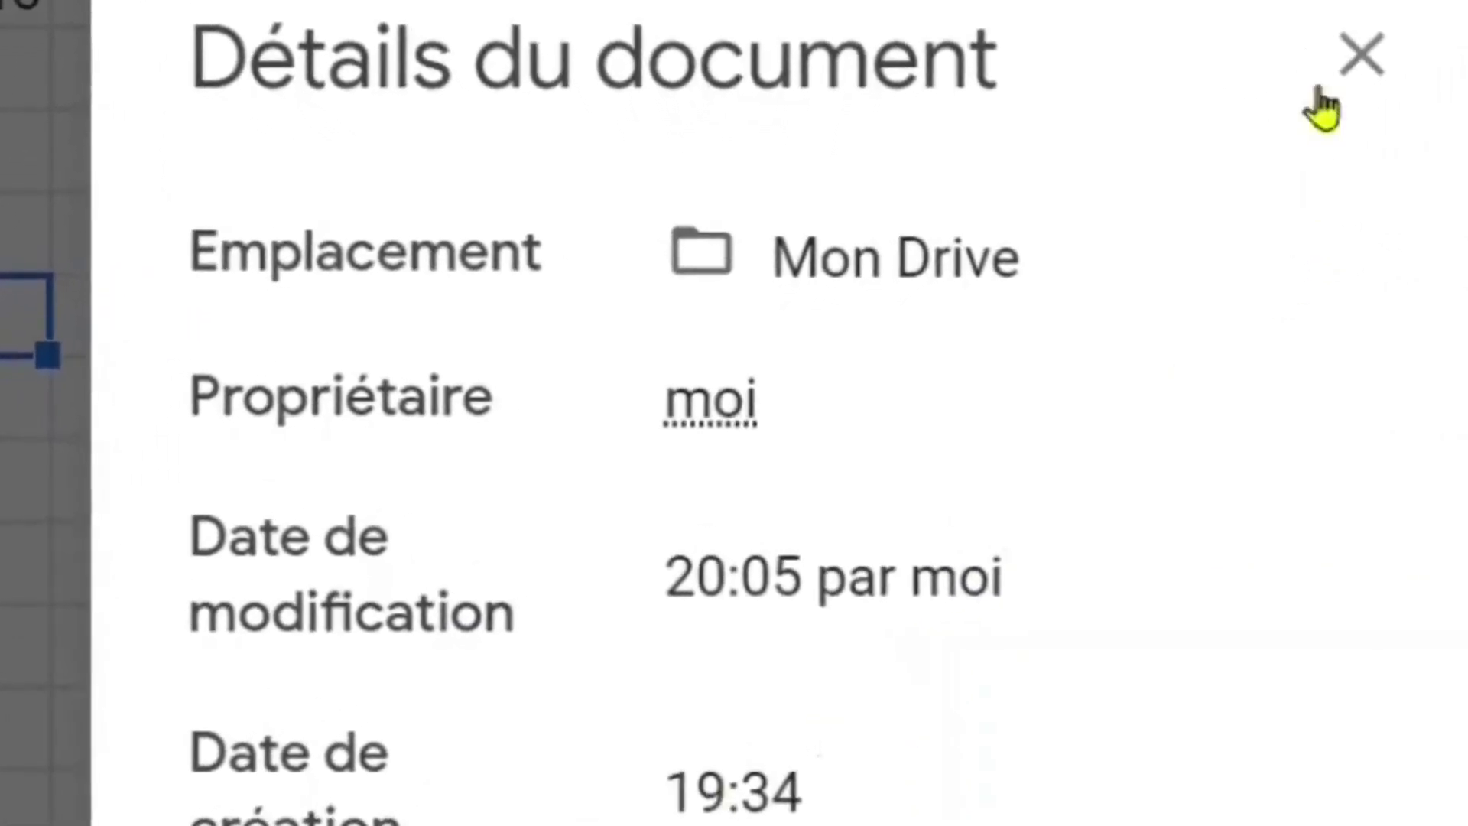
left_click(1361, 57)
Step: Examine the spreadsheet settings for display language, English function names and recalculation frequency, leaving without saving
left_click(142, 69)
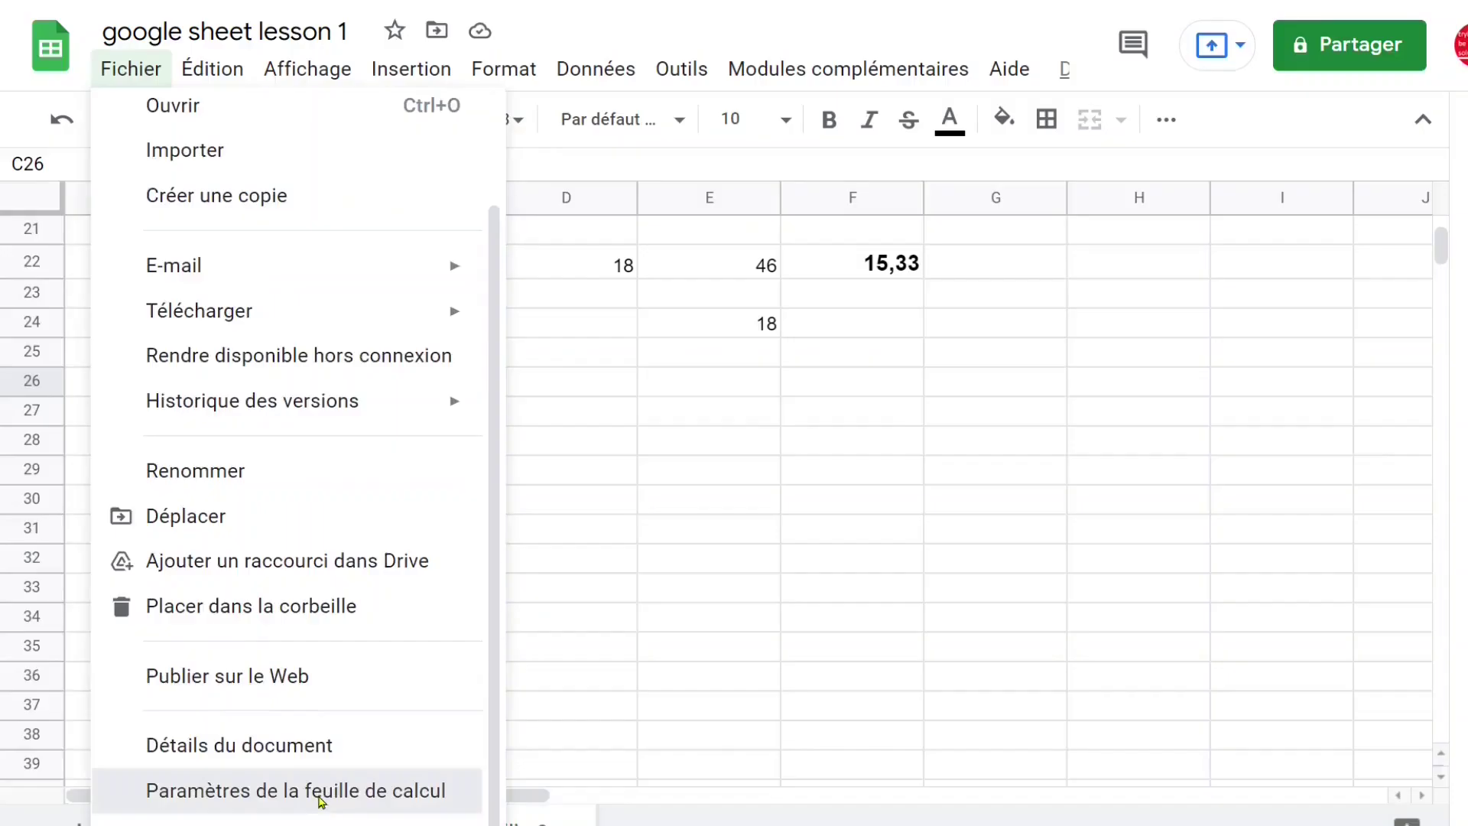
left_click(321, 795)
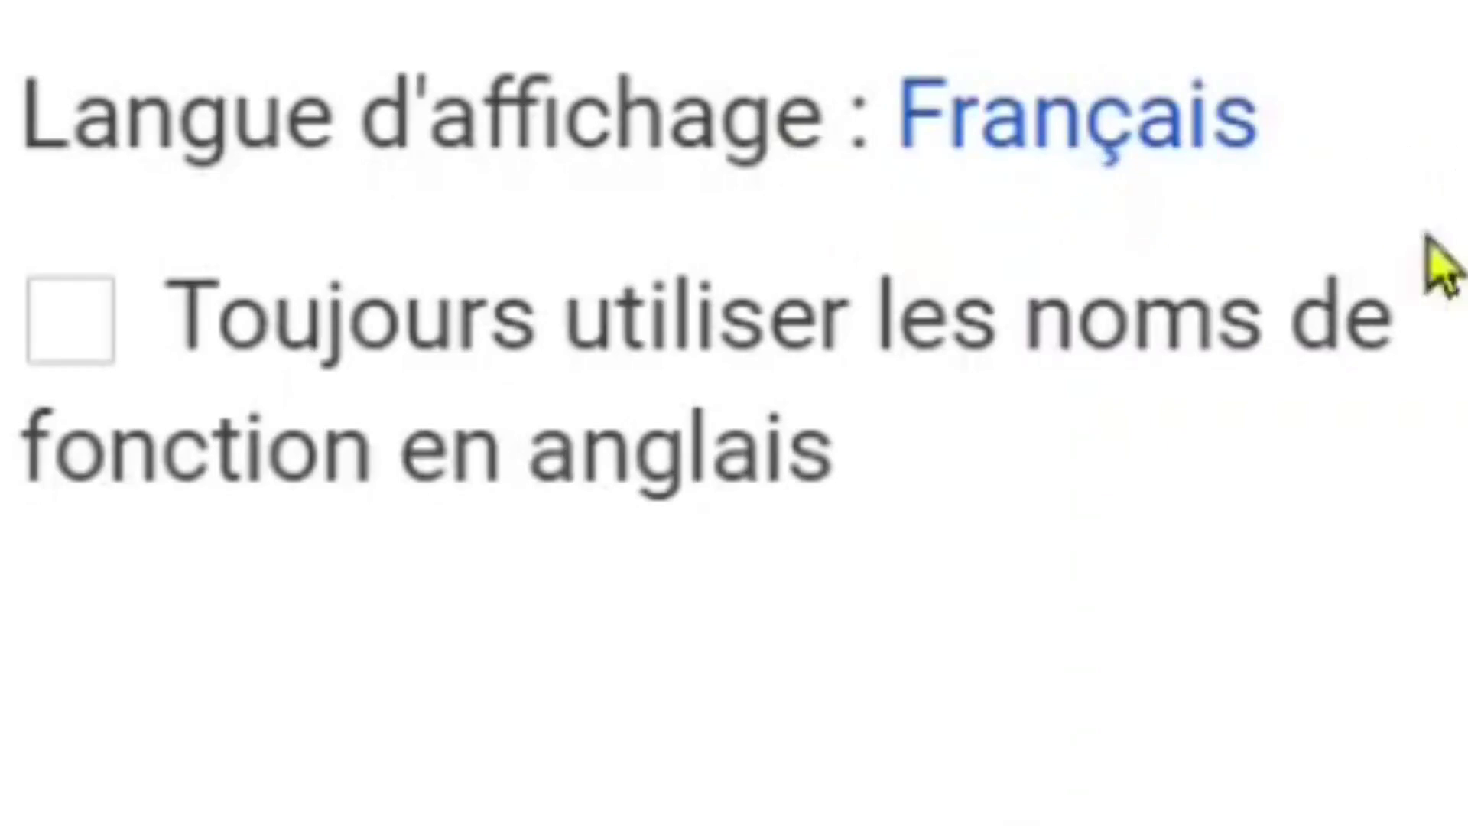
left_click(115, 344)
left_click(114, 346)
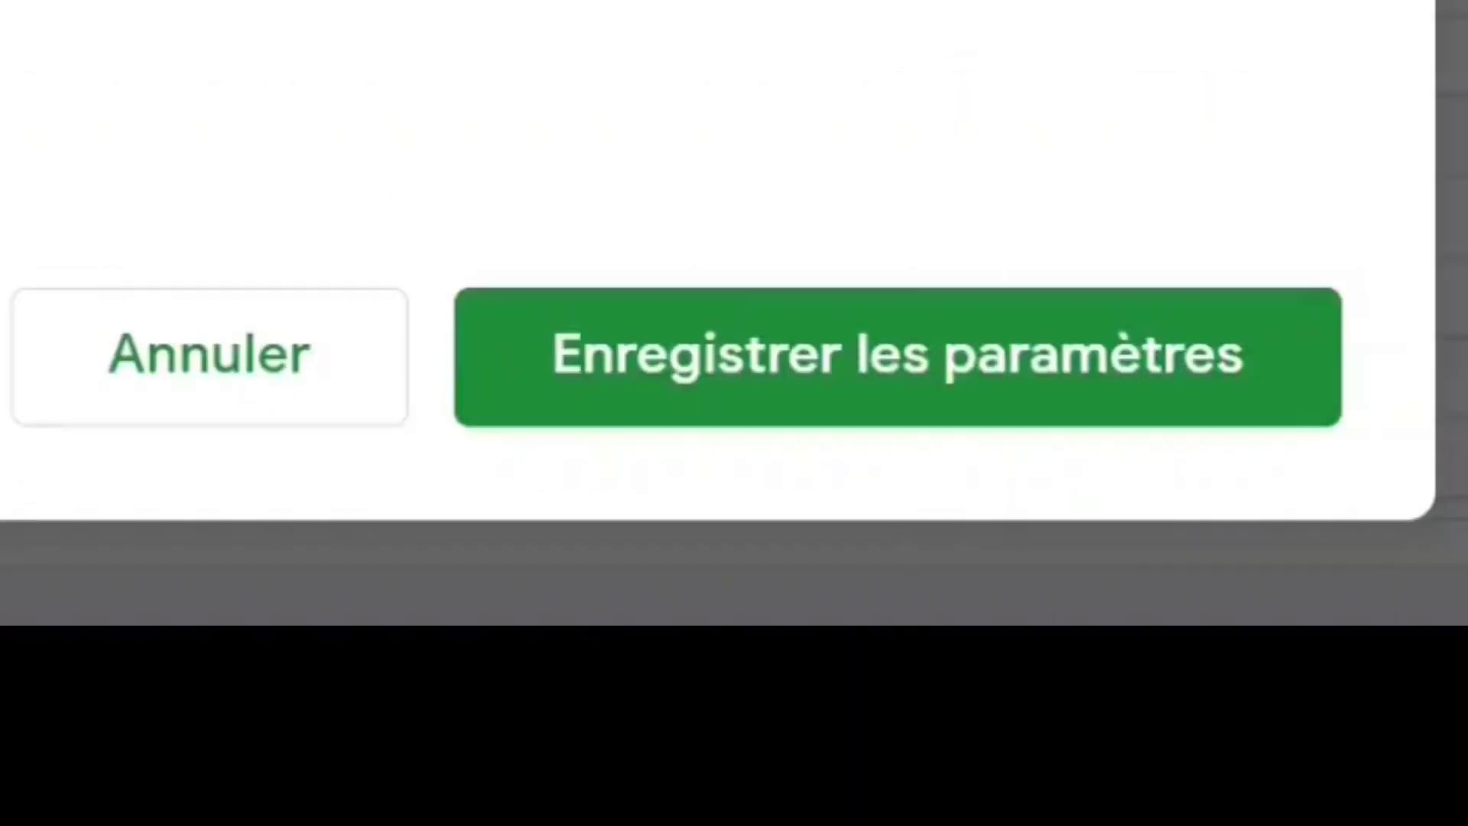
left_click(84, 330)
key("space")
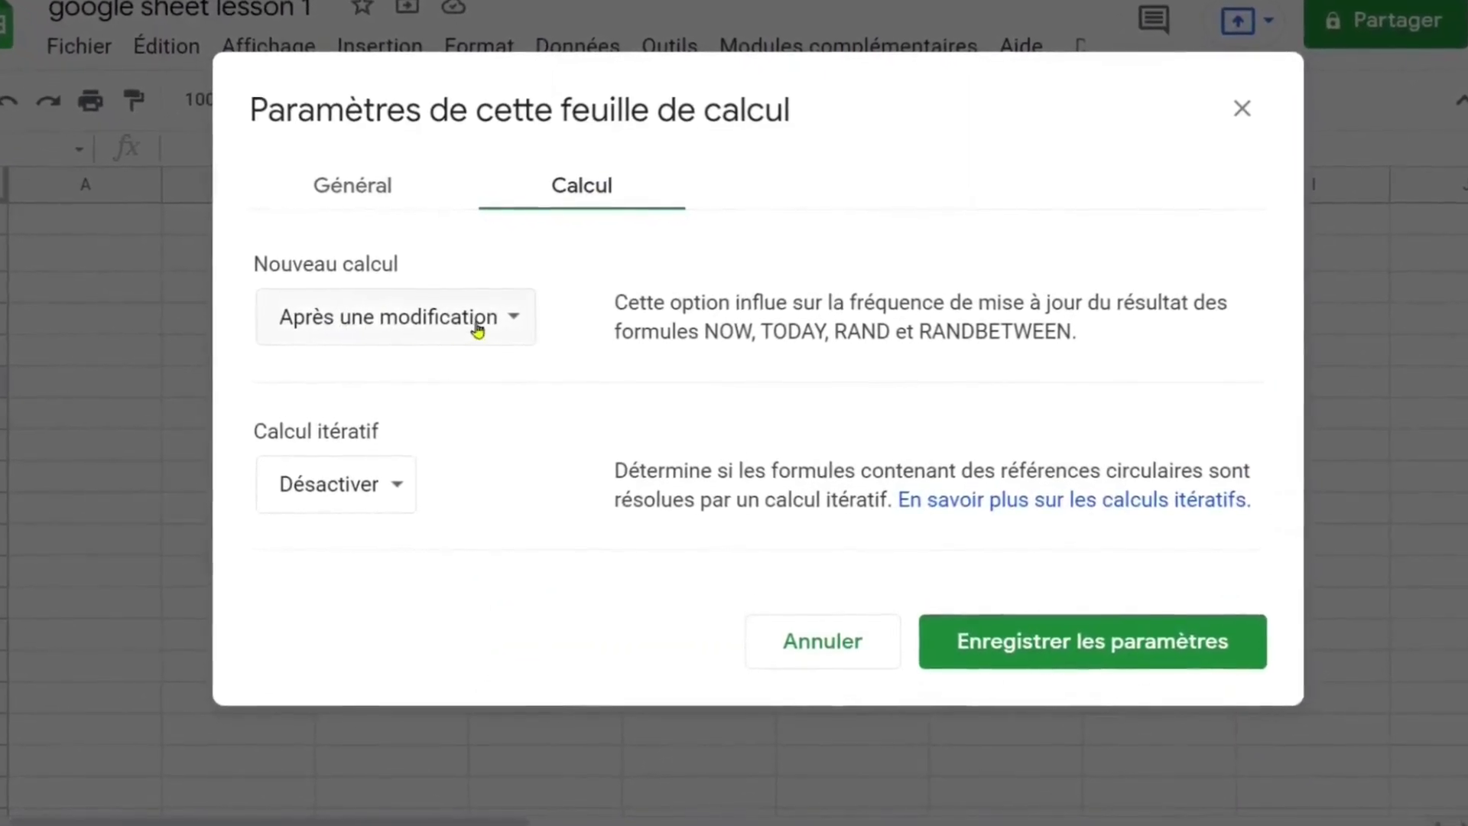
left_click(517, 321)
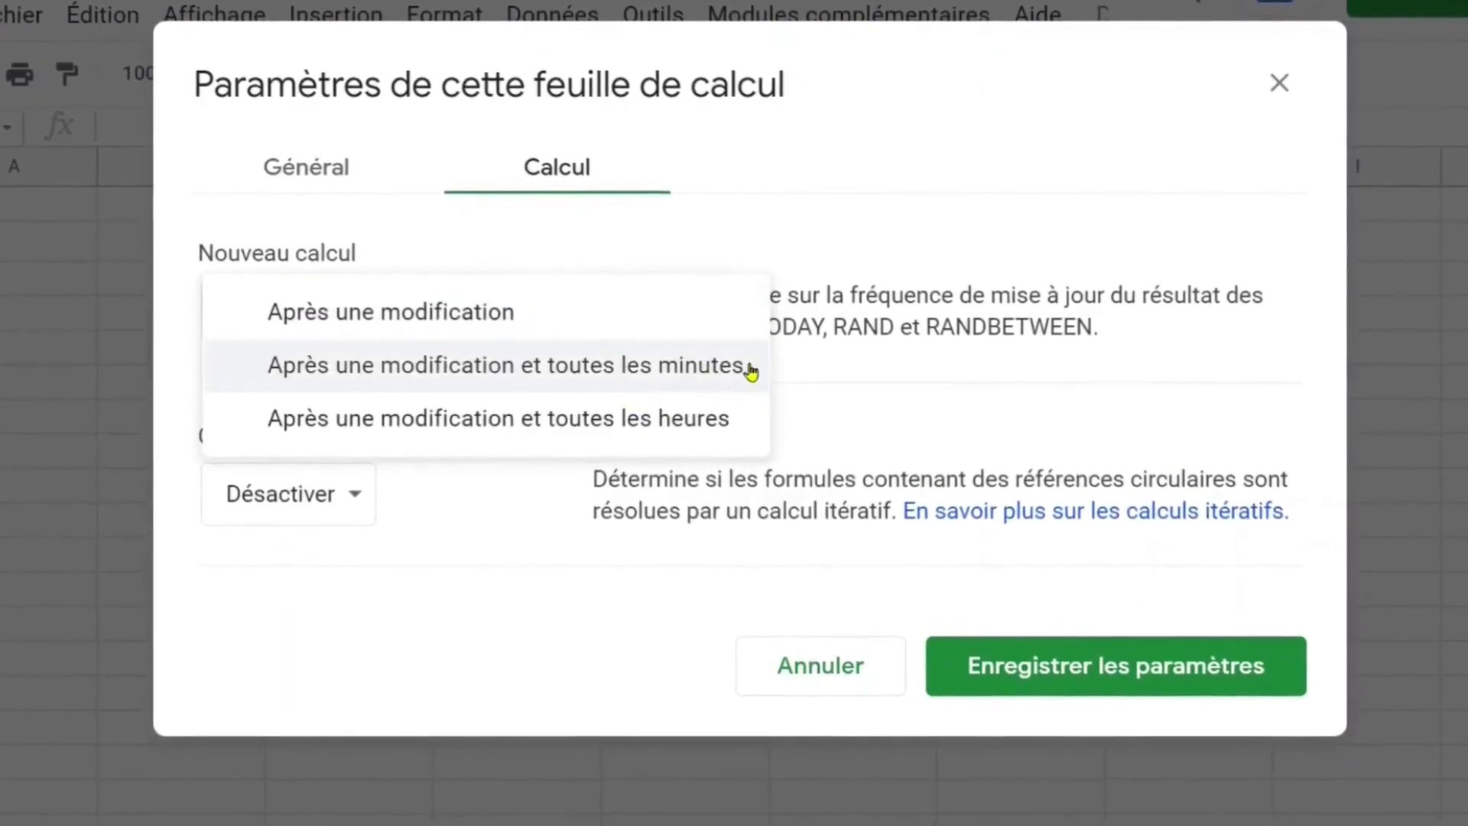
left_click(957, 364)
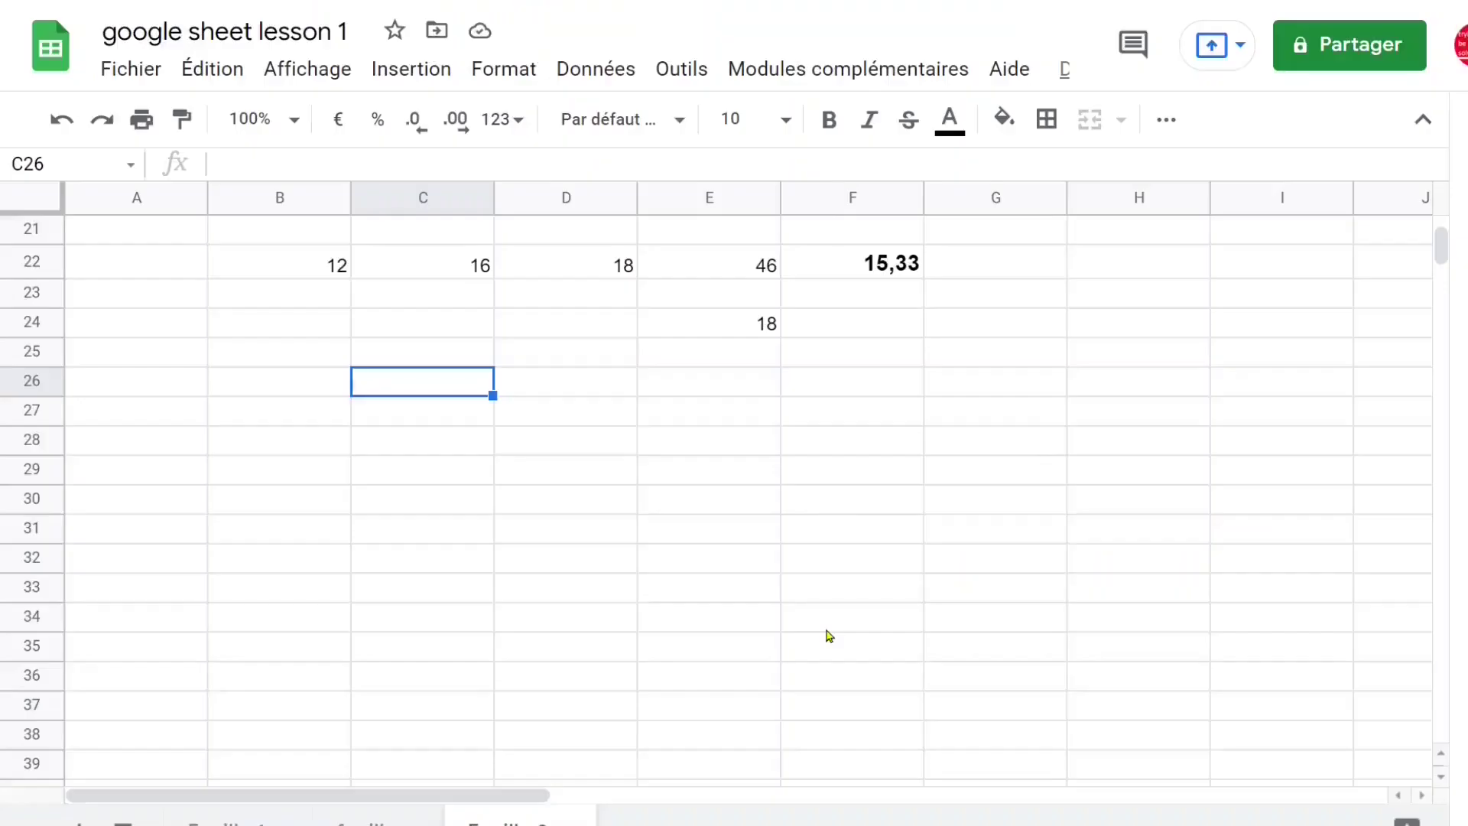
Step: Enter the formula =aujourdhui() in cell C31 to insert the current date
left_click(413, 358)
scroll(523, 470, "down", 2)
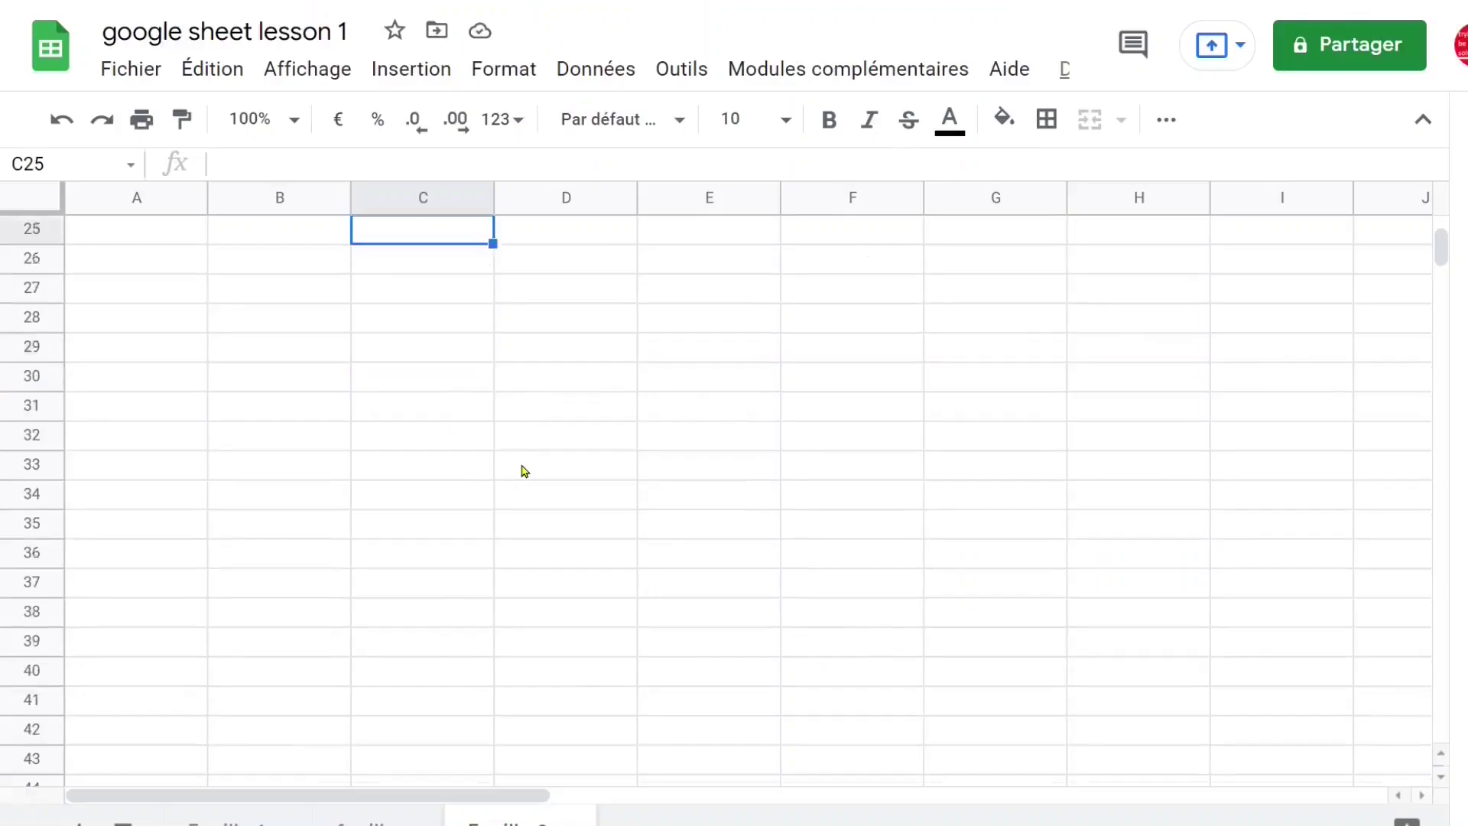
left_click(346, 265)
left_click(438, 270)
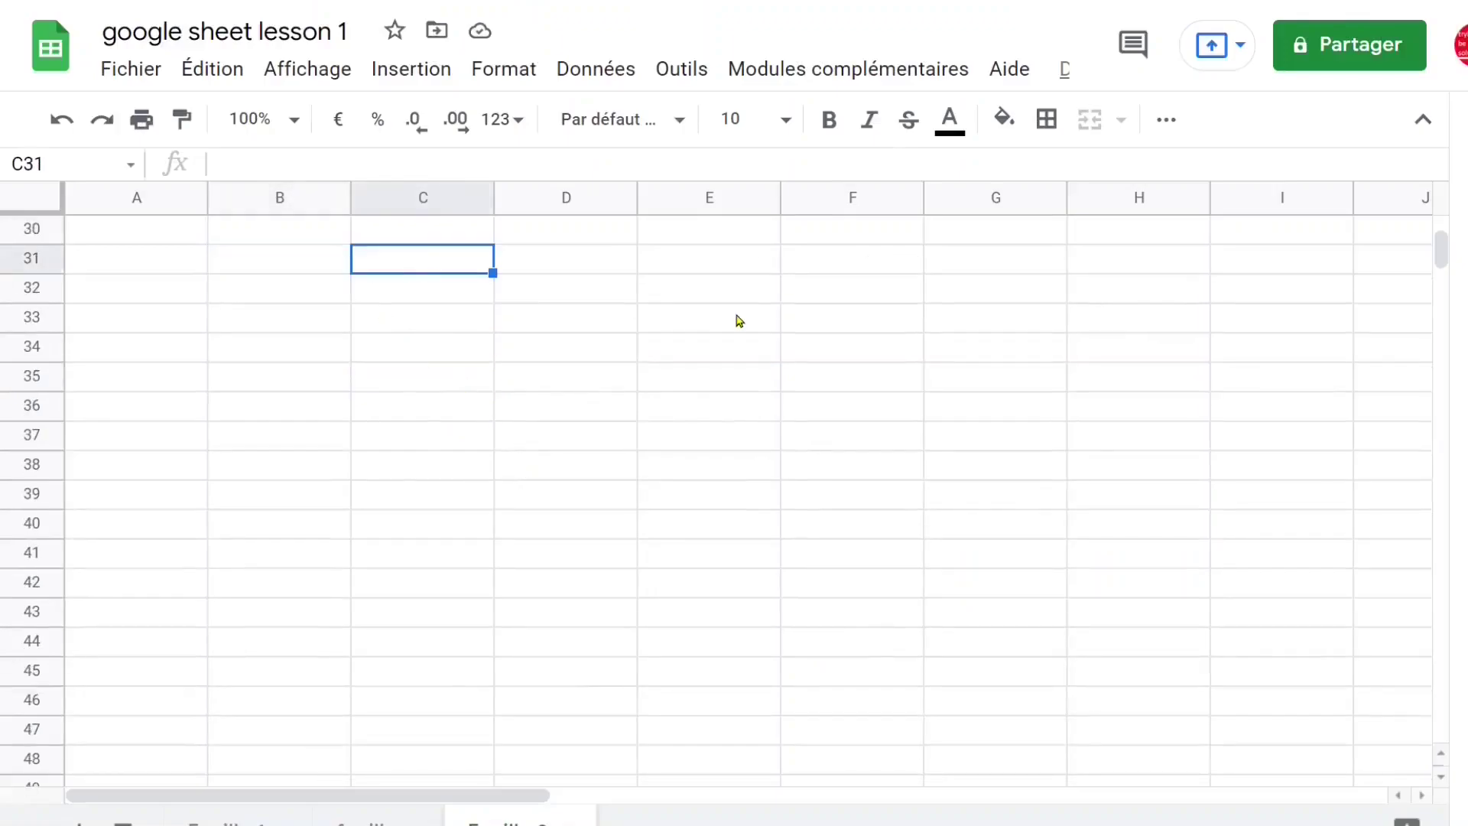
type("=auj")
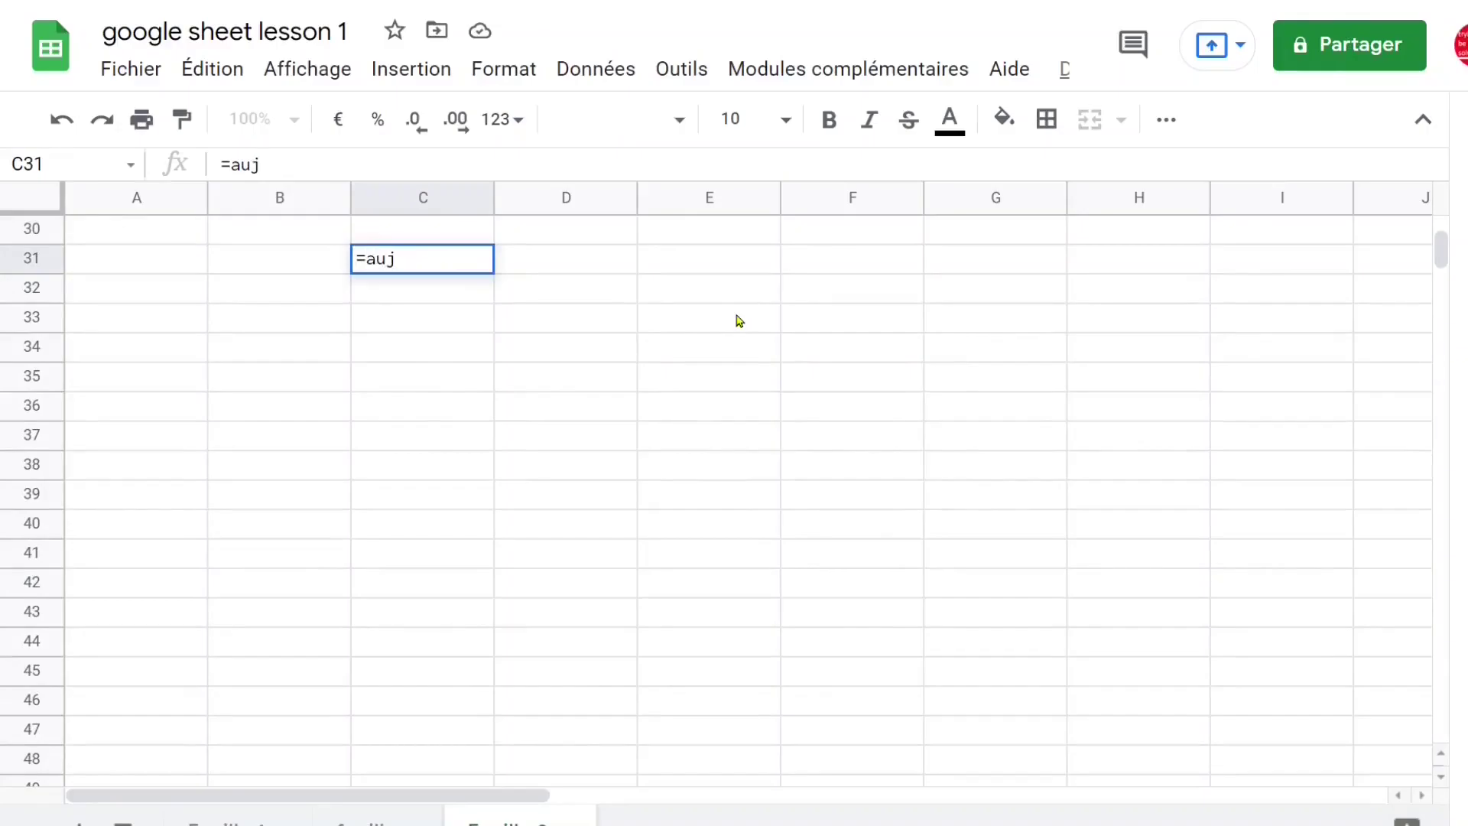
key("BackSpace")
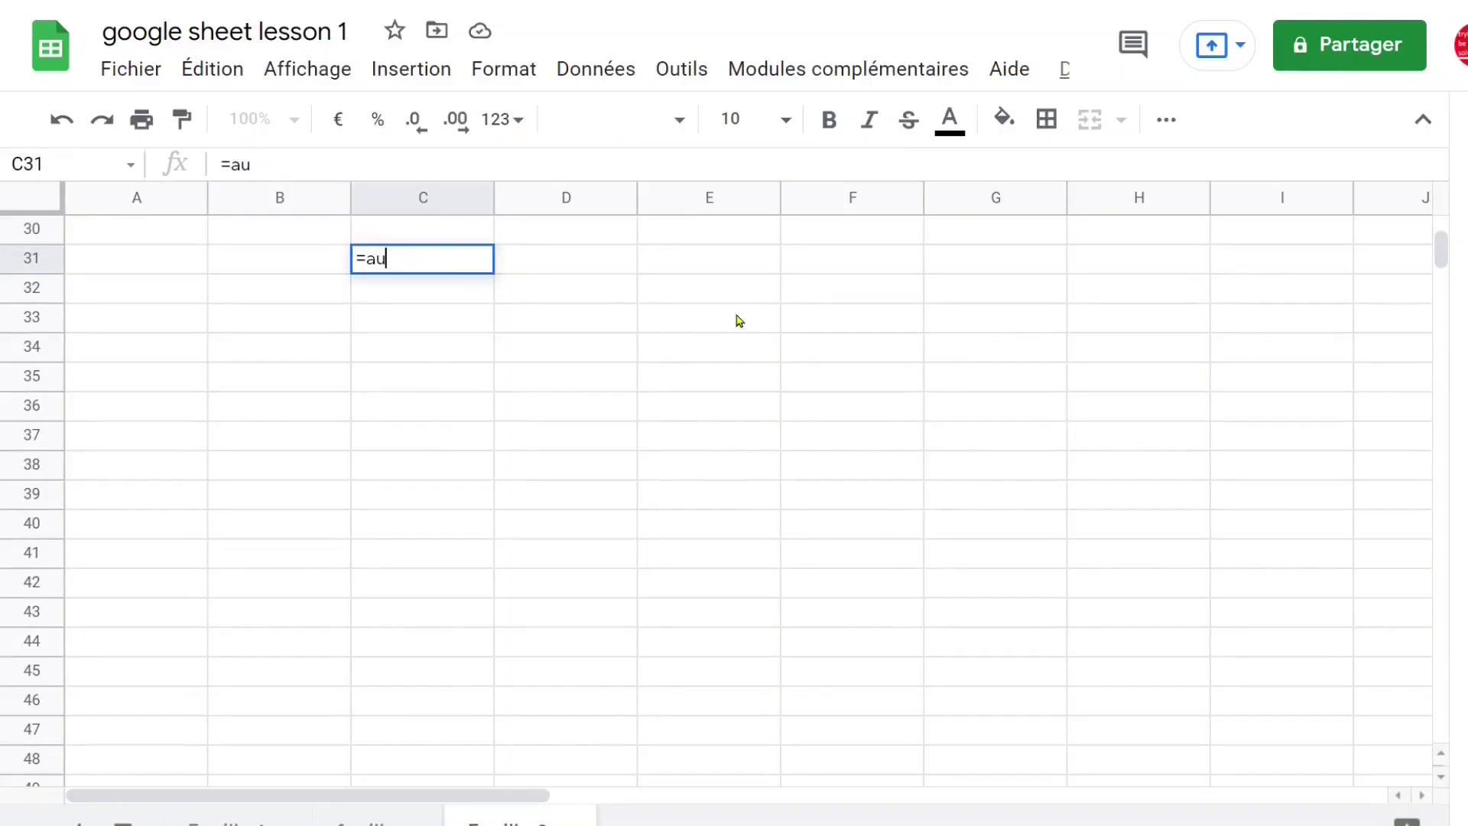
type("jourdhui(")
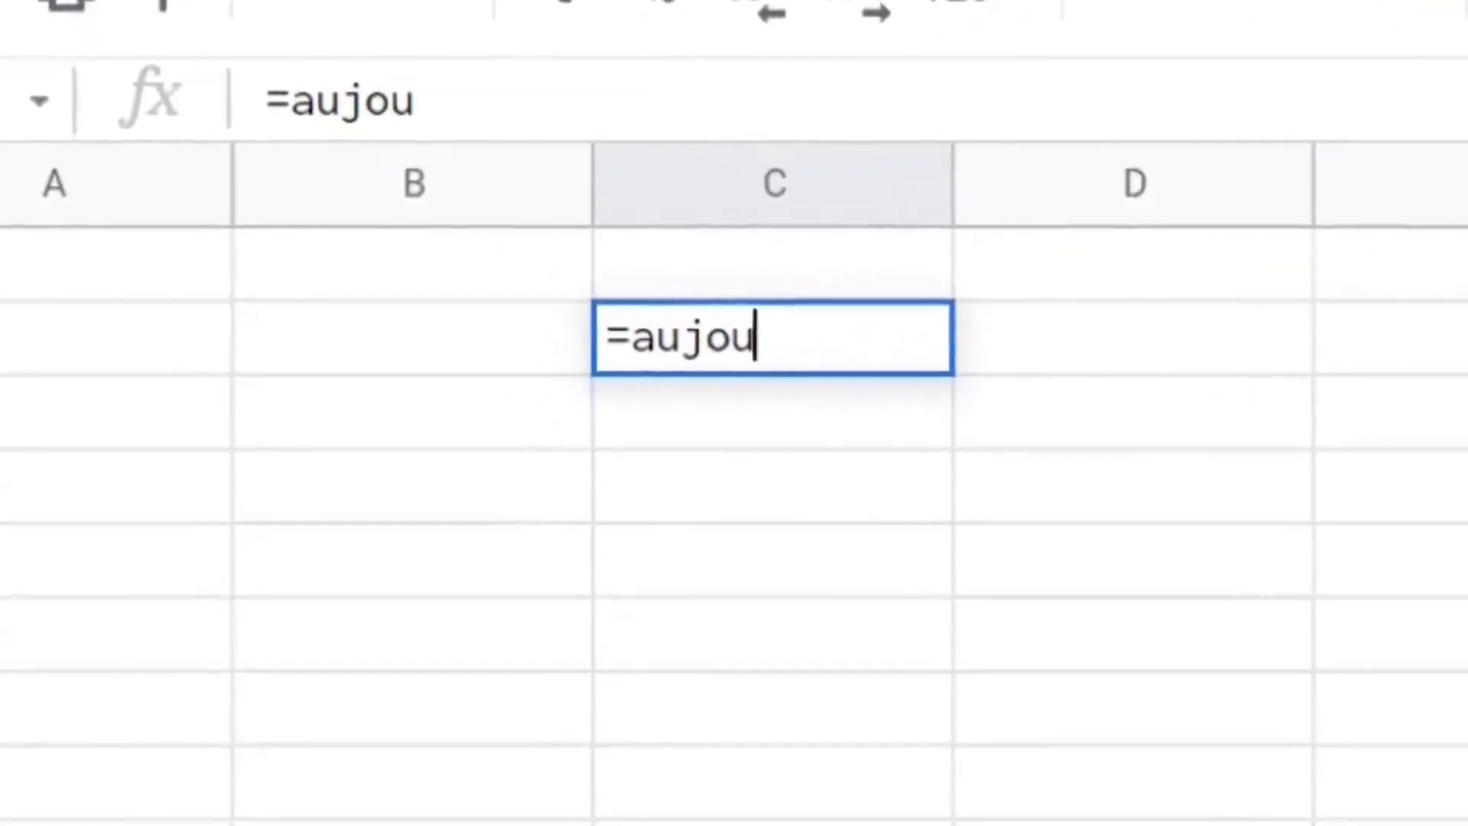
type(")")
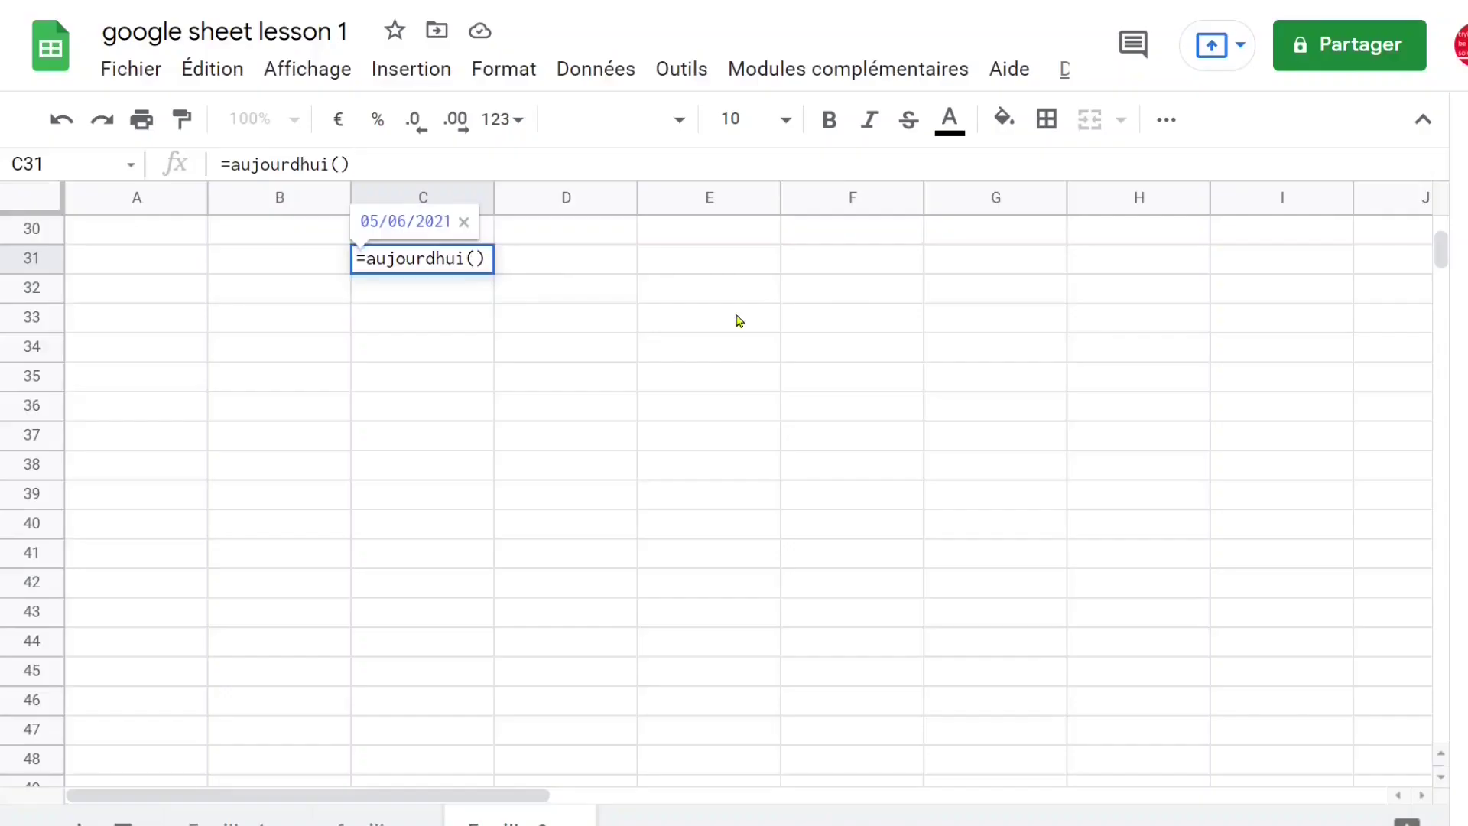
key("Return")
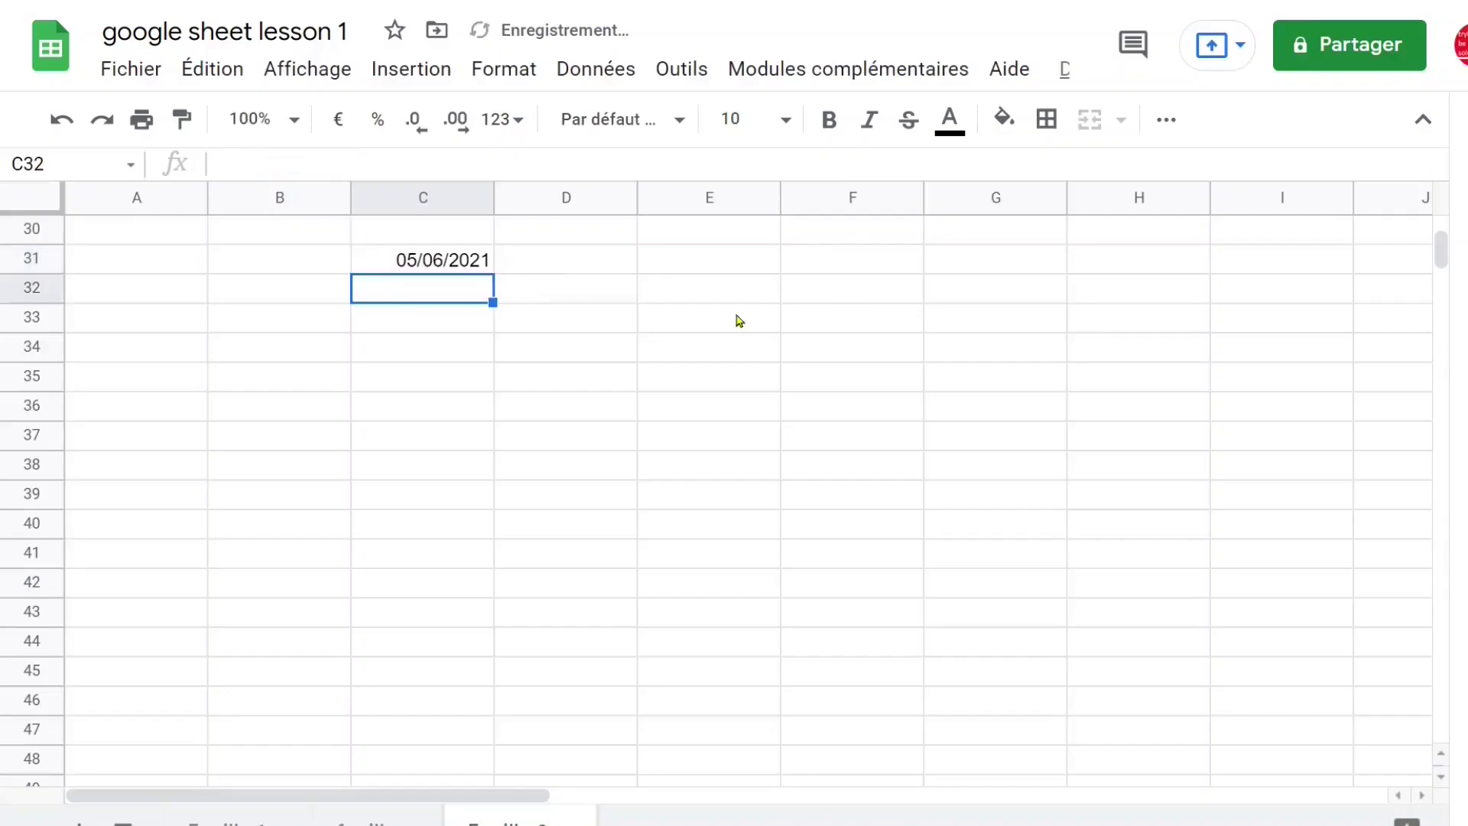
Step: Examine the date formula behind cell C31, then leave the cell with its content intact
left_click(432, 258)
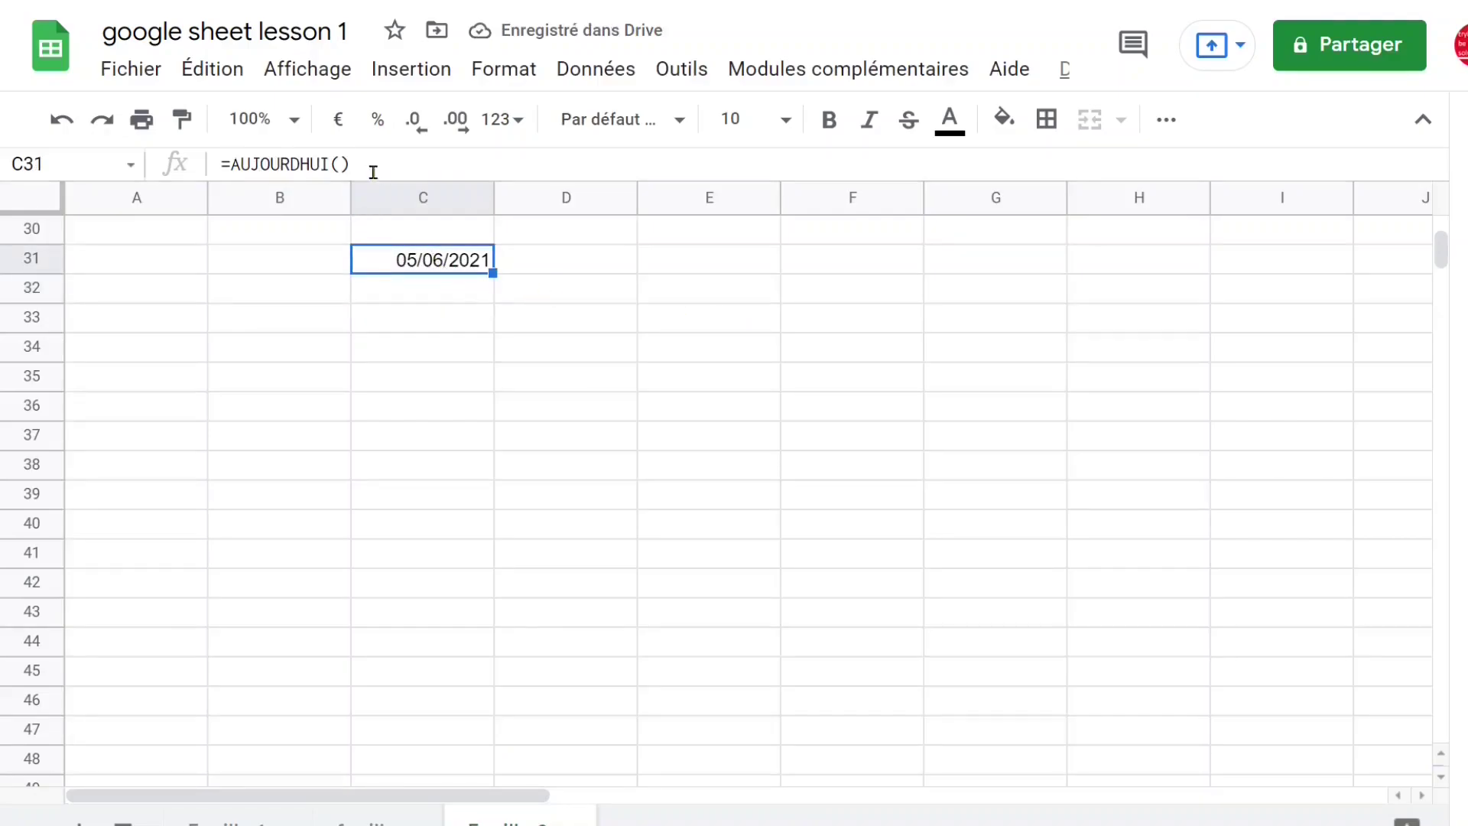
left_click(403, 164)
left_click_drag(411, 159, 218, 164)
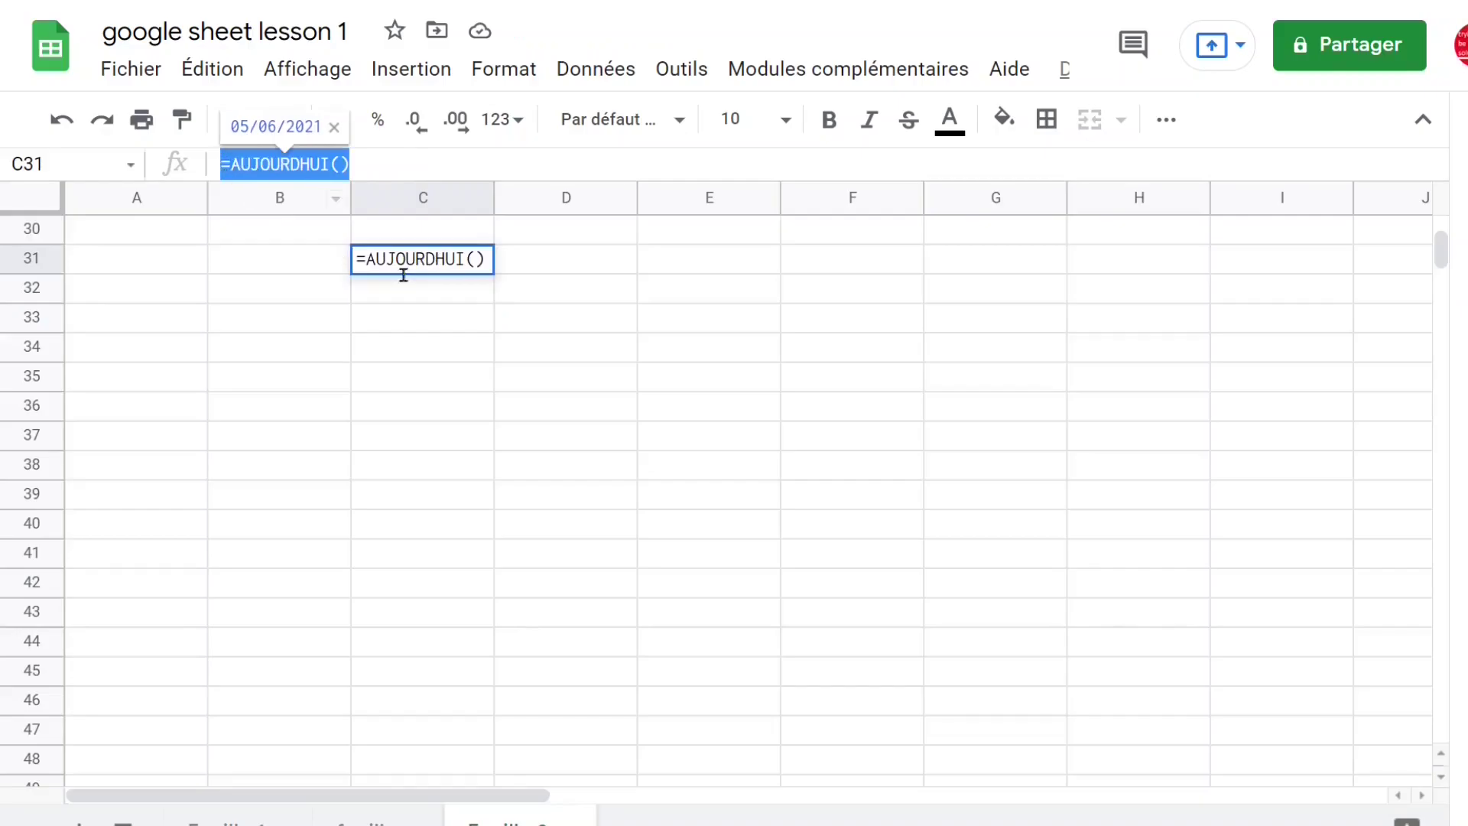
left_click(476, 264)
left_click(686, 263)
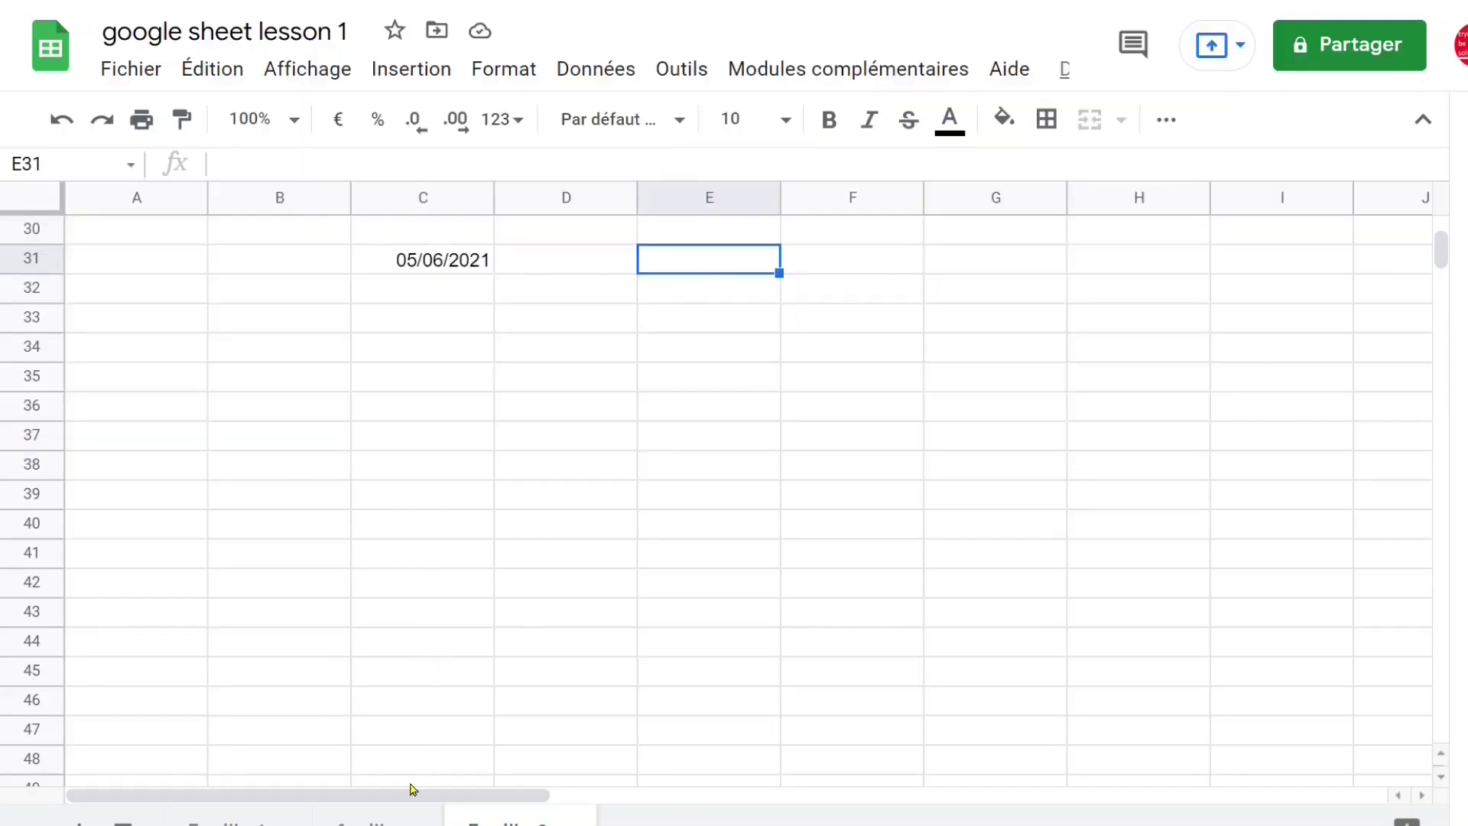
Step: On the sheet named feuille, increase the height of row 29 to about eight times the default row height
left_click(375, 820)
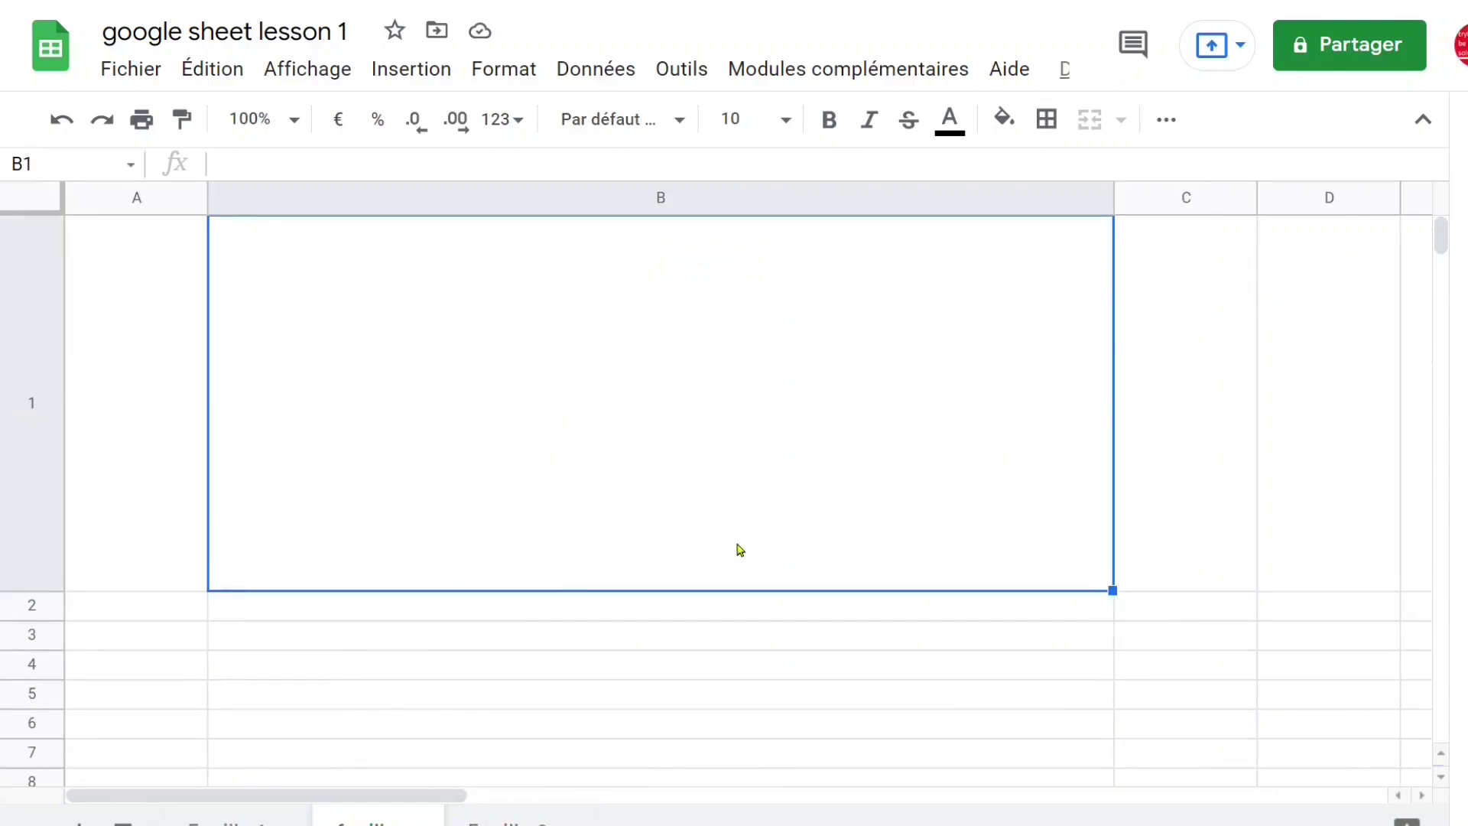
scroll(472, 373, "down", 10)
left_click(472, 375)
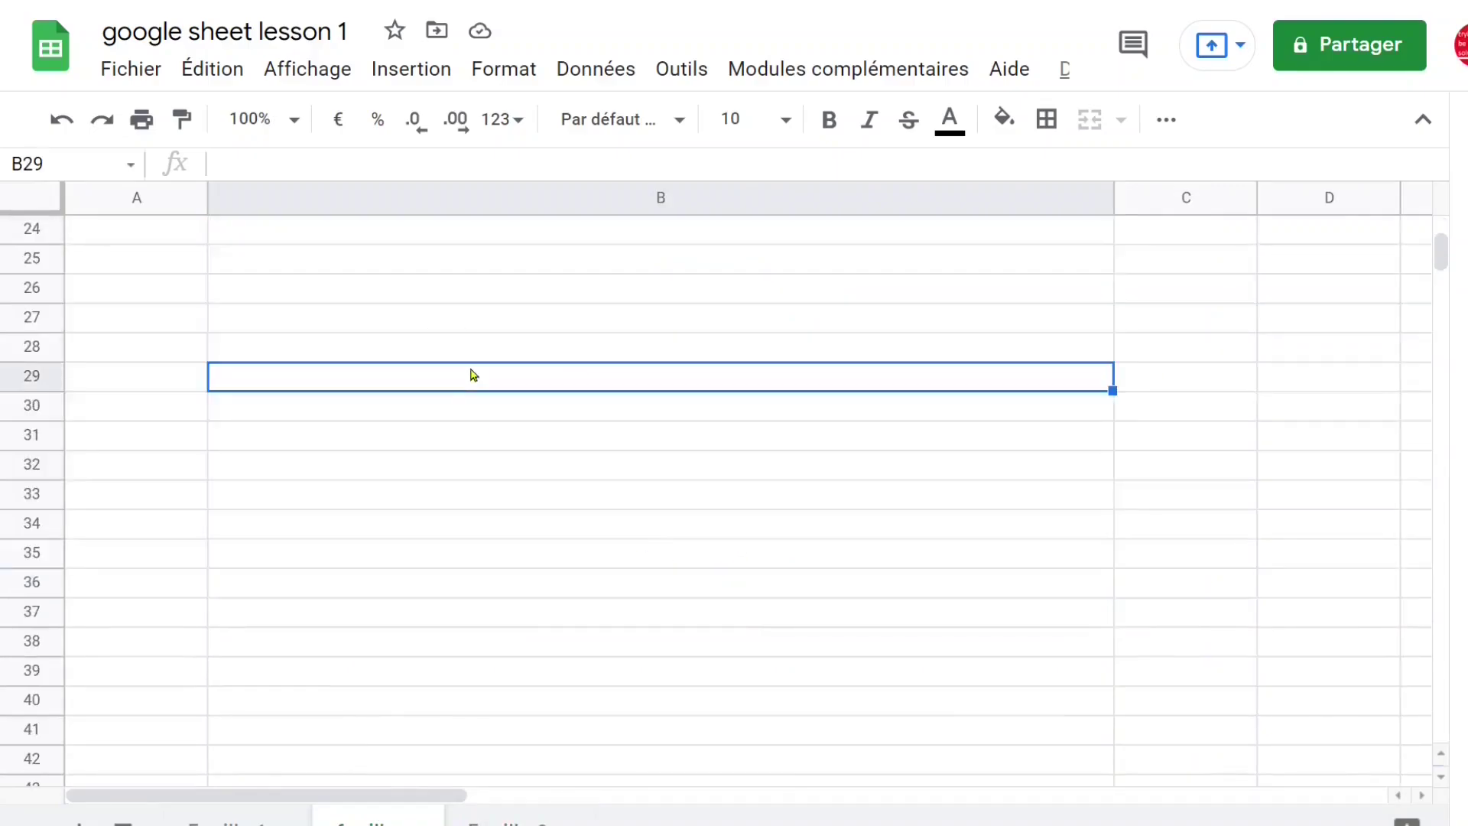
left_click_drag(36, 388, 46, 612)
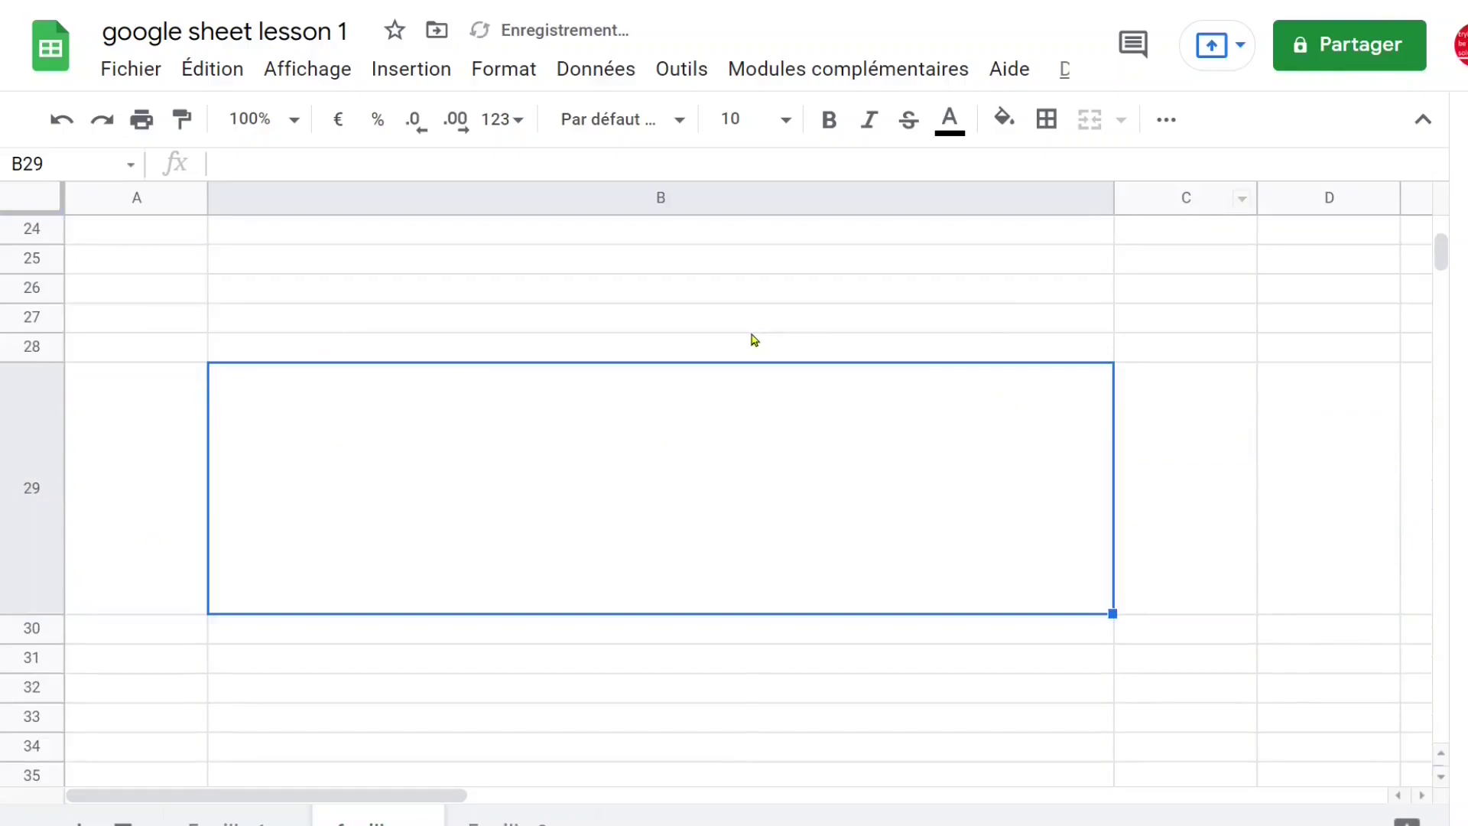
Step: Insert the image file test.png from the computer inside the large cell B1
scroll(754, 340, "up", 10)
left_click(541, 385)
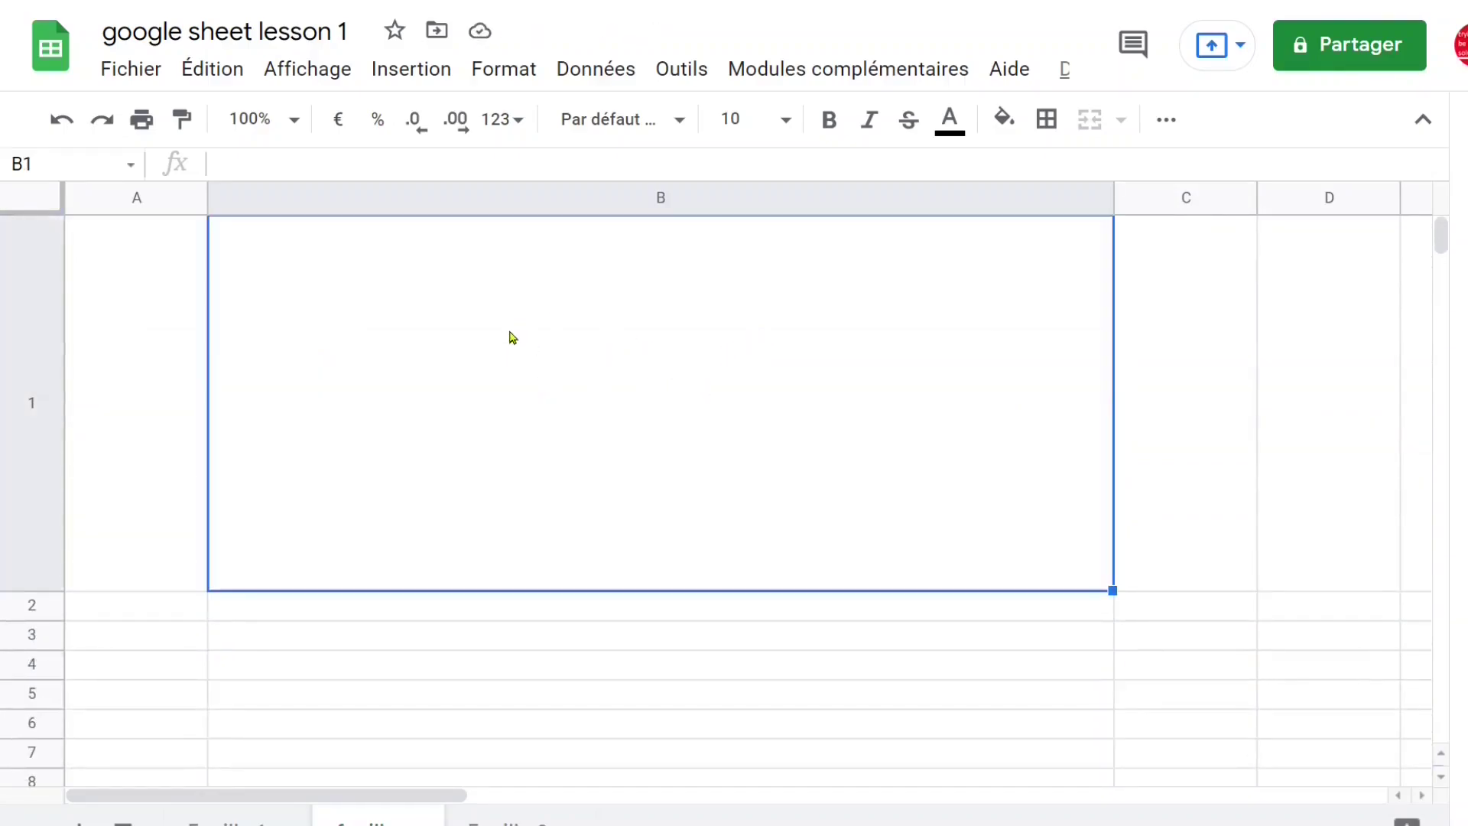
left_click(424, 70)
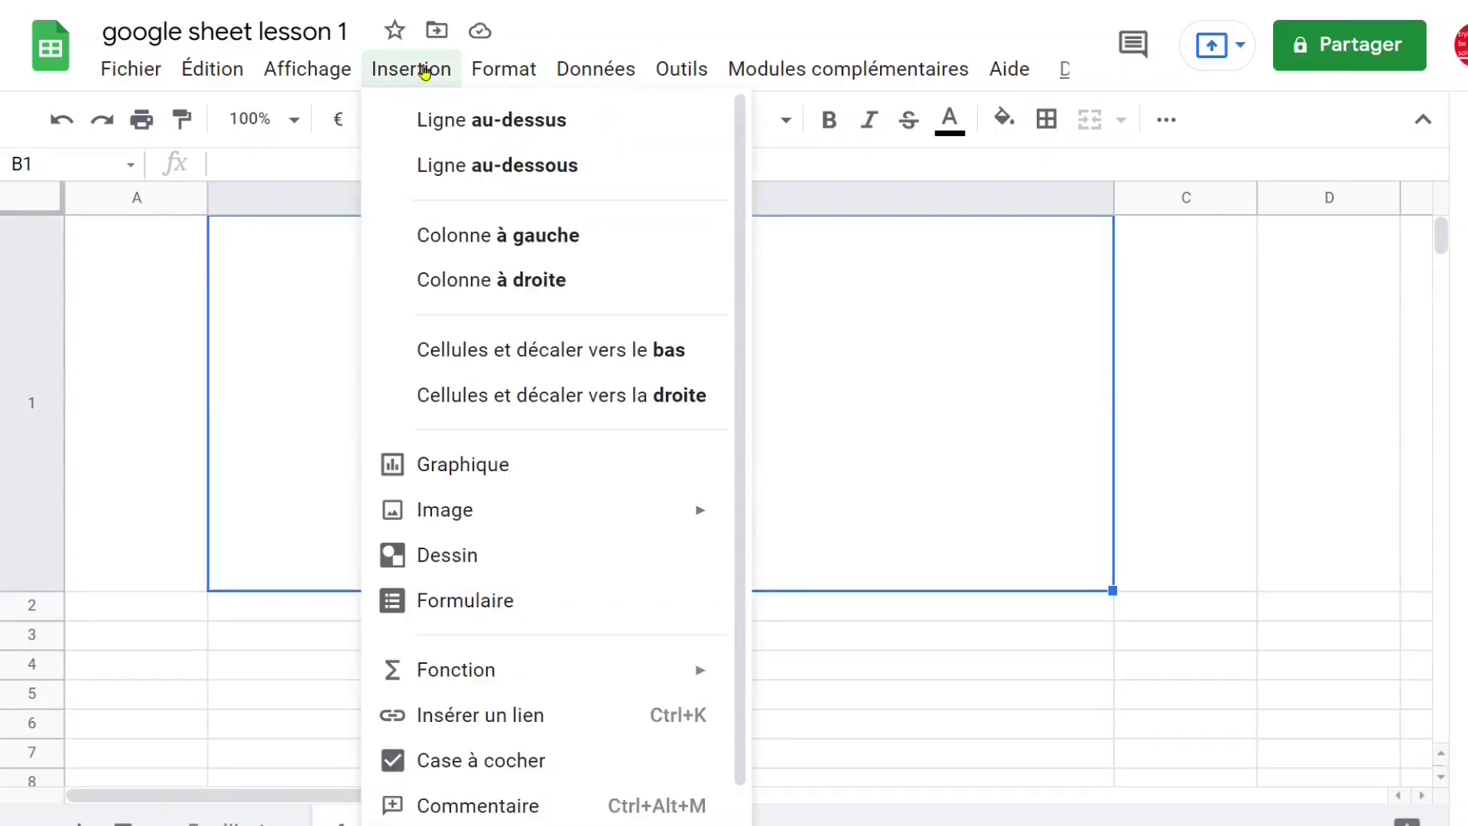
mouse_move(483, 519)
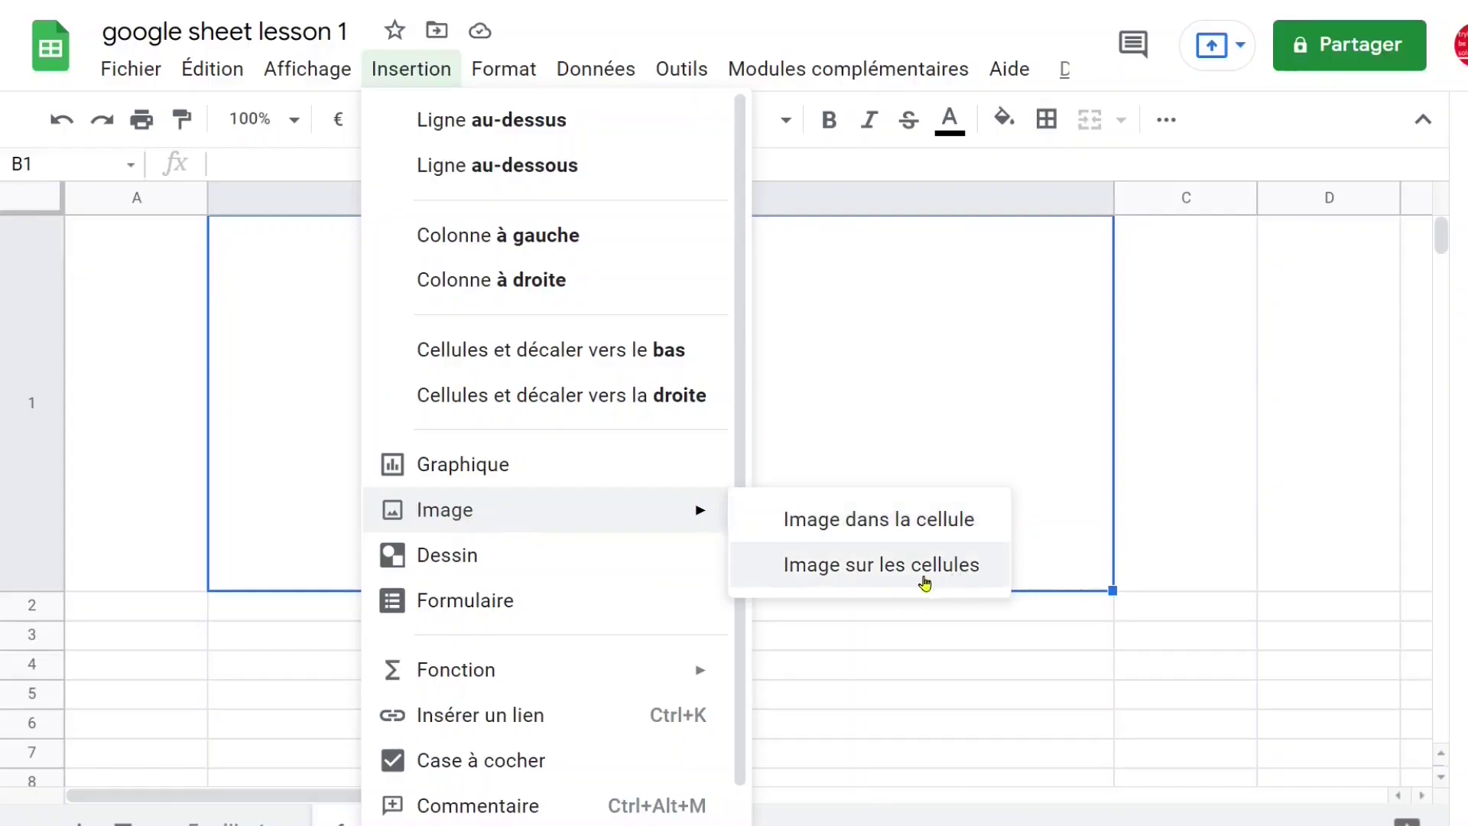
left_click(904, 528)
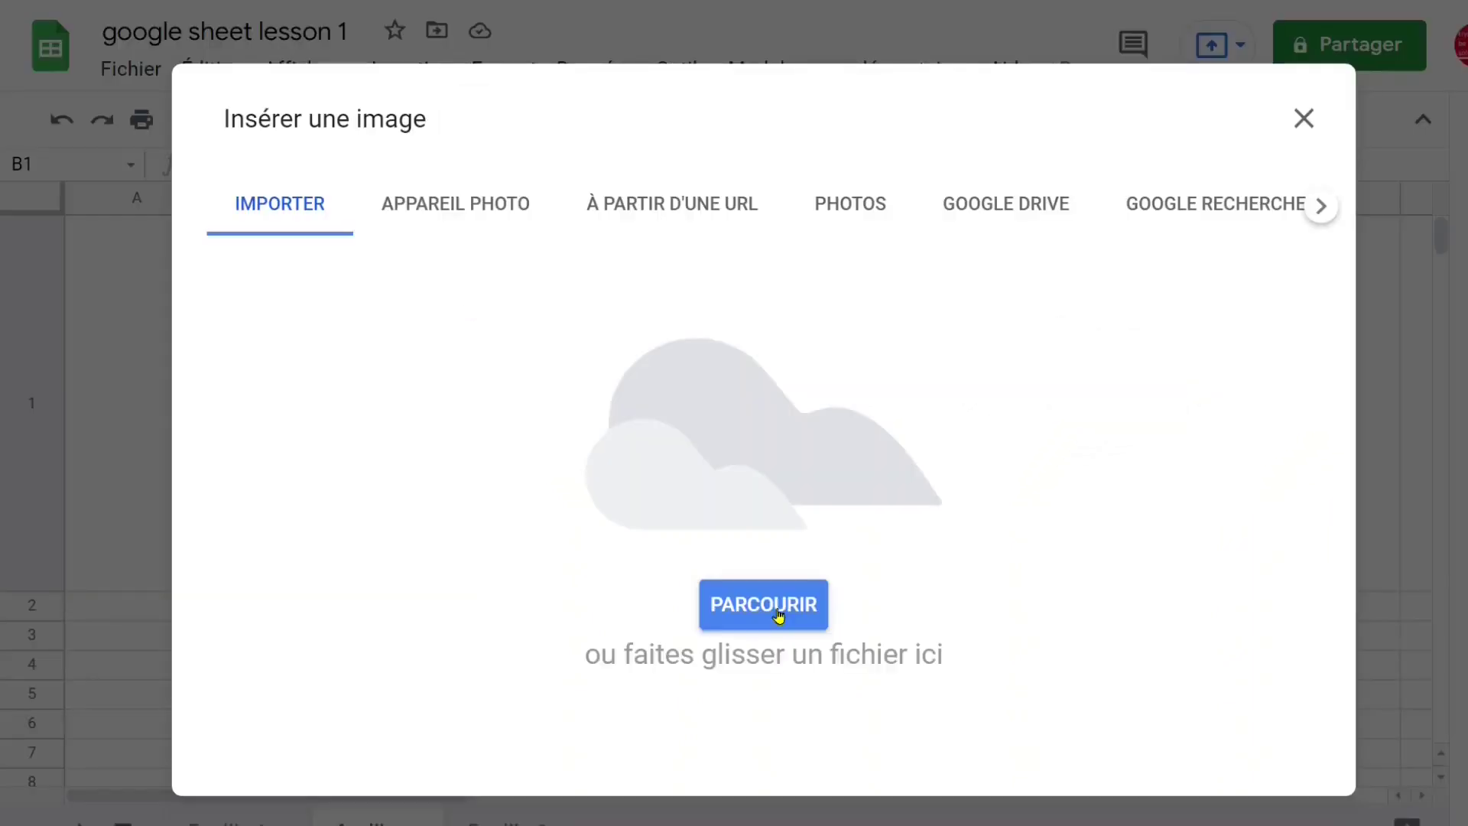
left_click(778, 616)
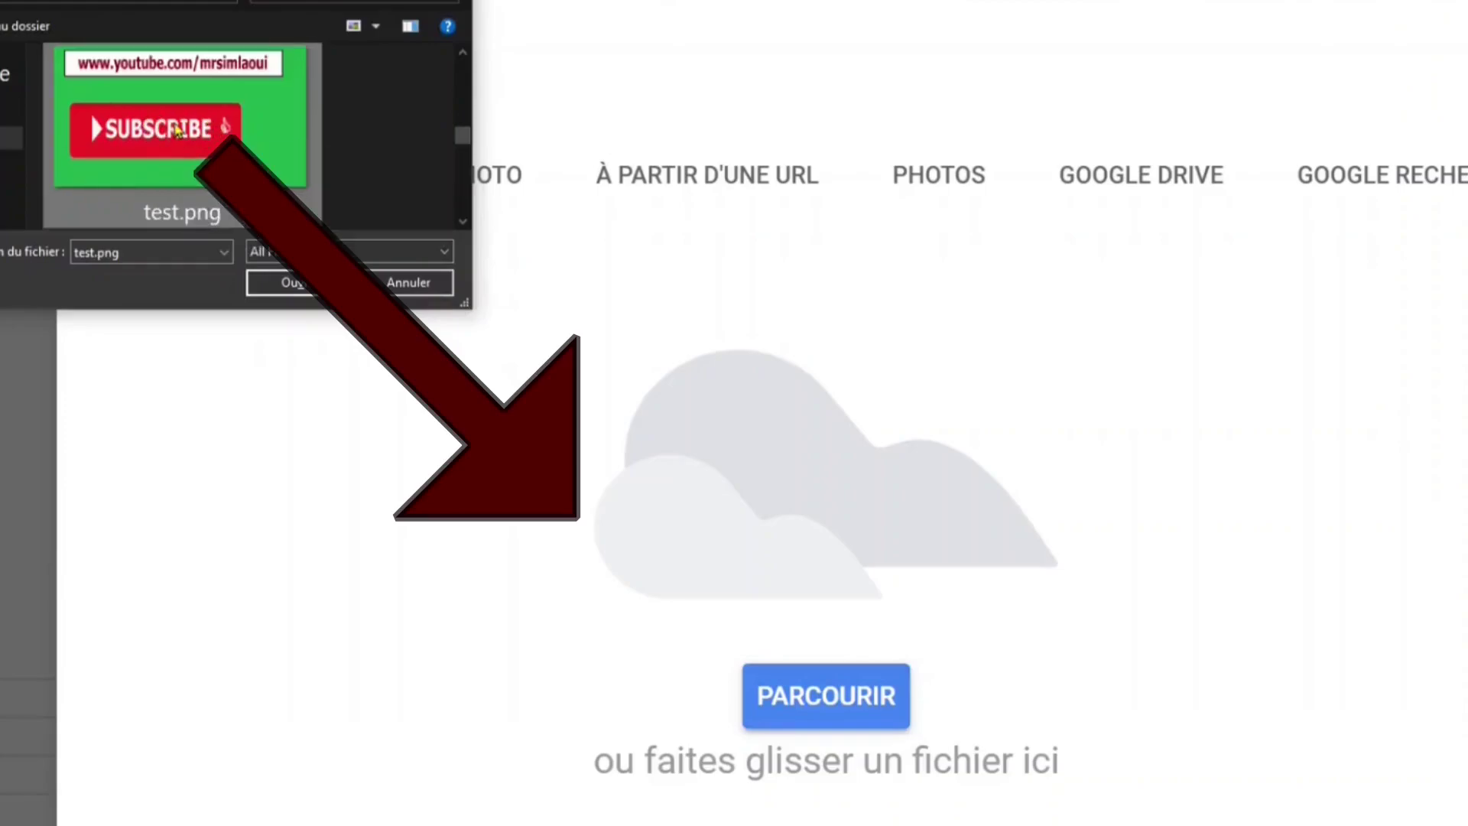
left_click_drag(181, 136, 676, 564)
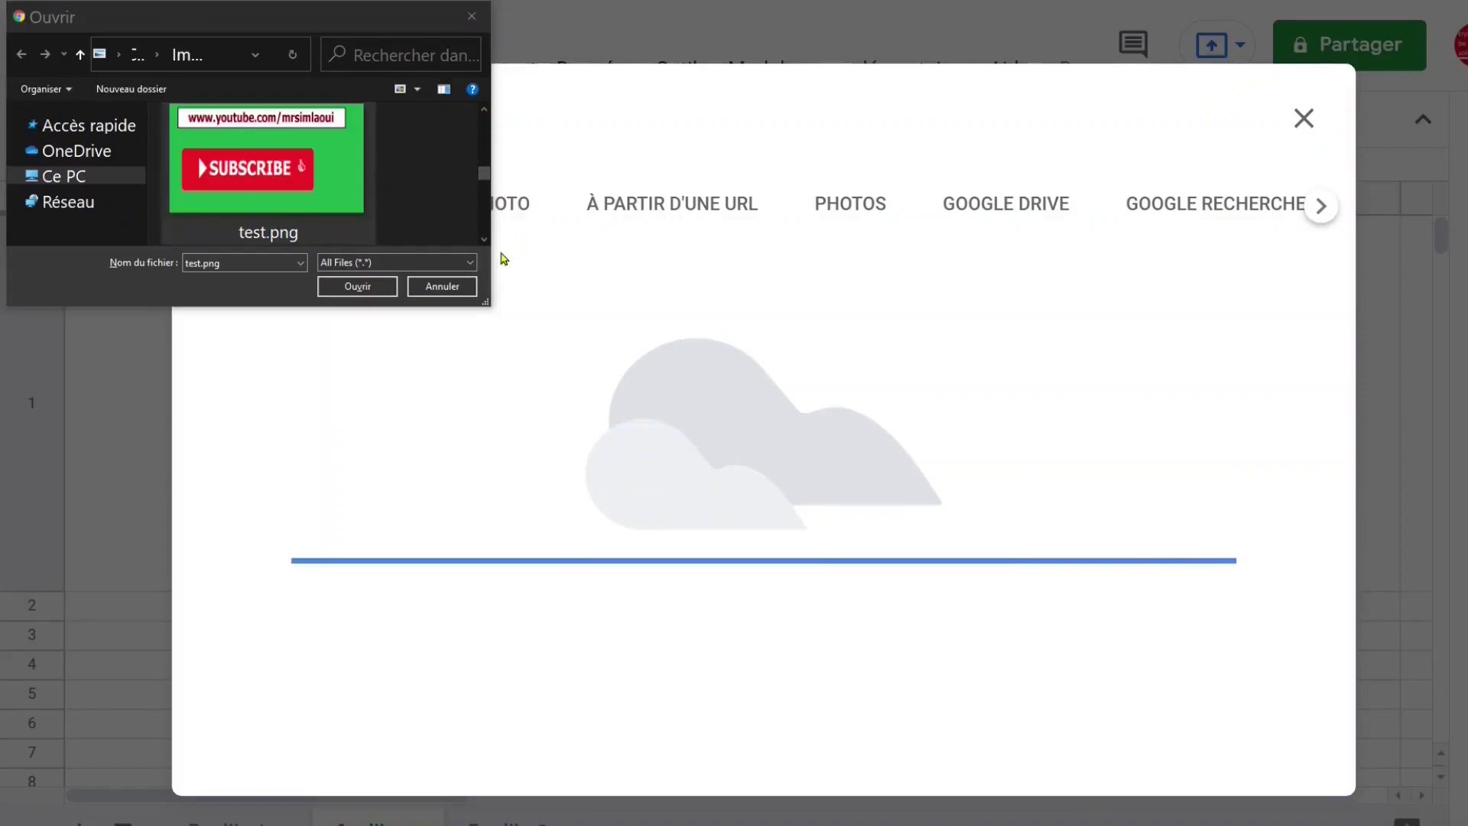